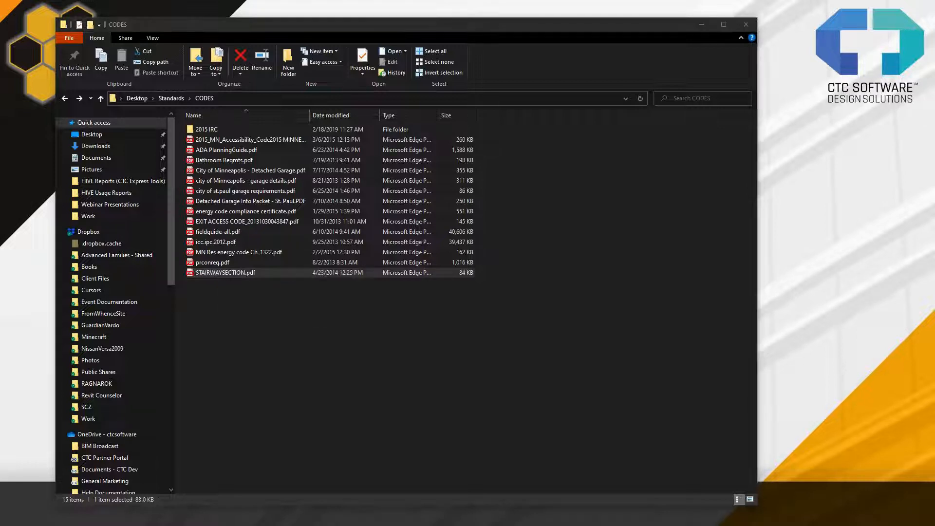
Step: Open the Doors folder in the RVT 2021 English-Imperial library and select the Door-Double-Flush_Panel-Double-Acting.rfa family
{"action": "left_click_drag", "start_coordinate": [0, 25], "coordinate": [153, 18]}
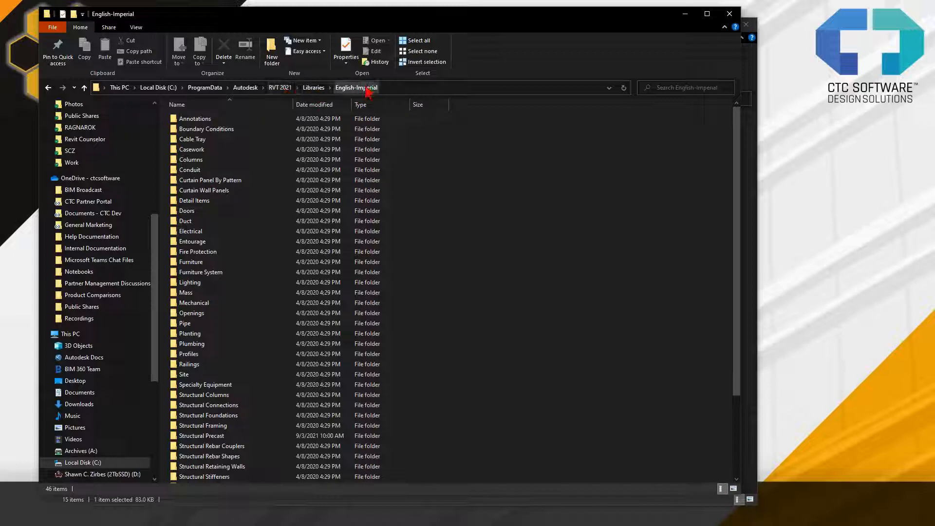
{"action": "left_click", "coordinate": [197, 215]}
{"action": "double_click", "coordinate": [198, 214]}
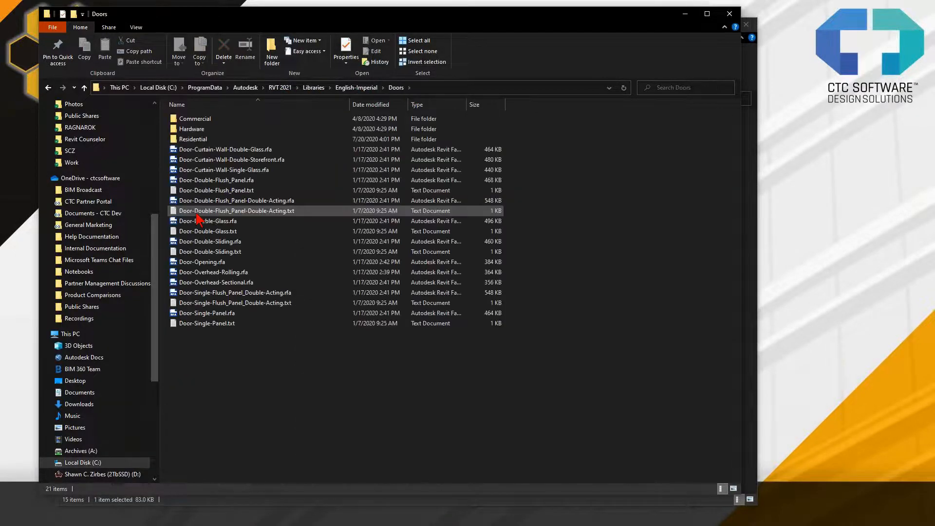
{"action": "left_click", "coordinate": [275, 201]}
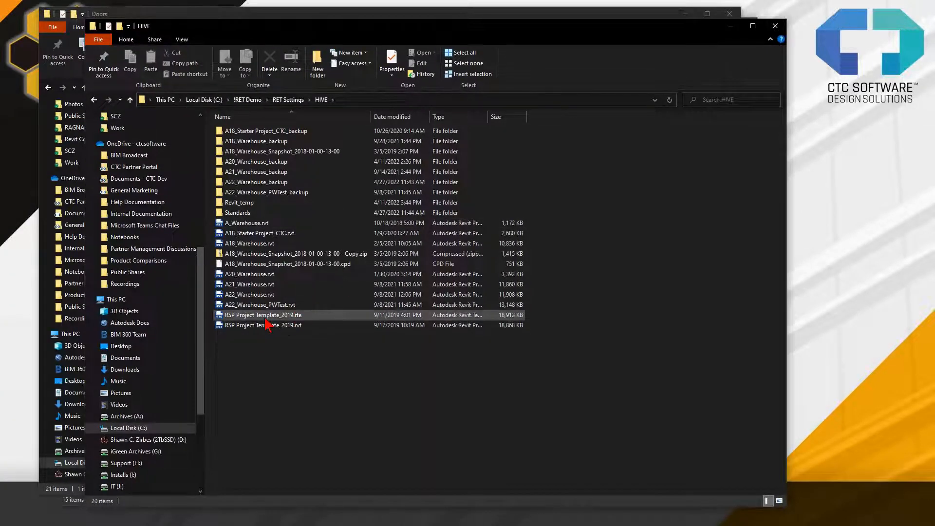
Step: Look through the Revit template and project files in the HIVE folder, including the RSP Project Template, starter project and warehouse models
{"action": "left_click", "coordinate": [298, 315]}
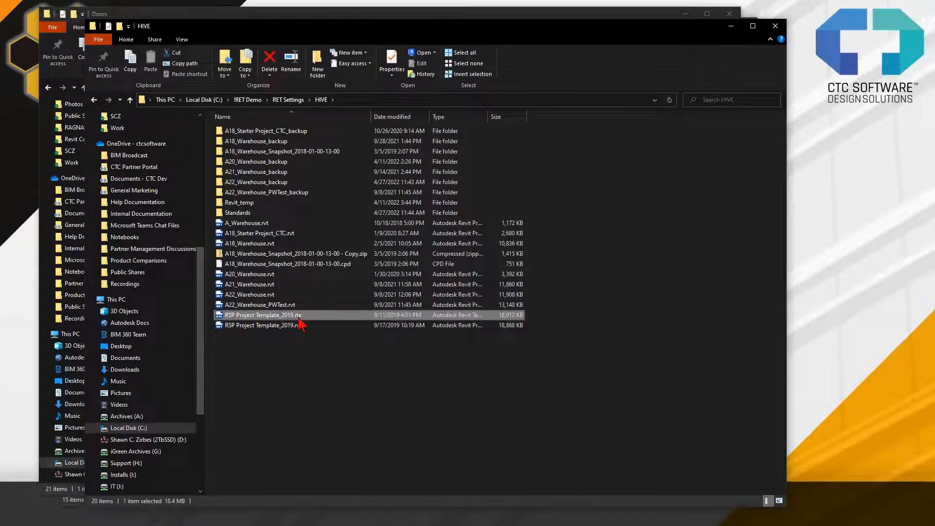
{"action": "left_click", "coordinate": [297, 325]}
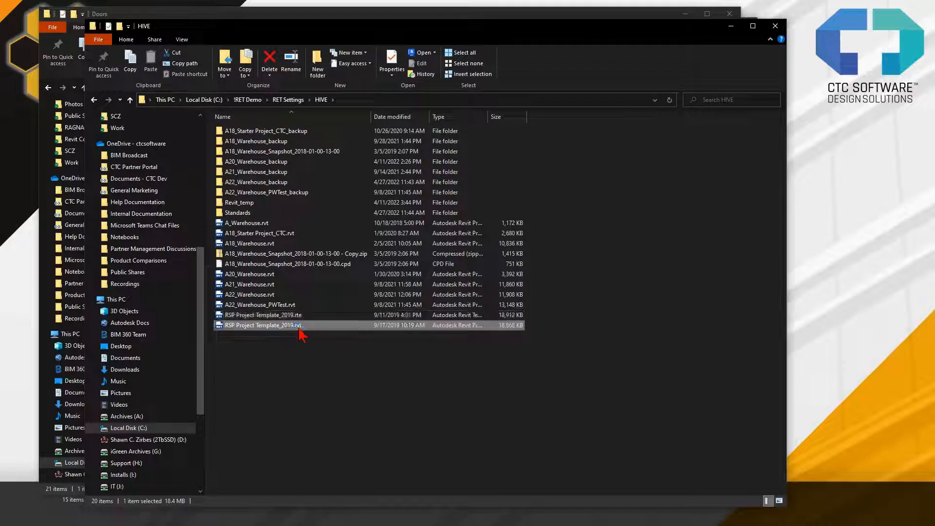
{"action": "left_click", "coordinate": [254, 285]}
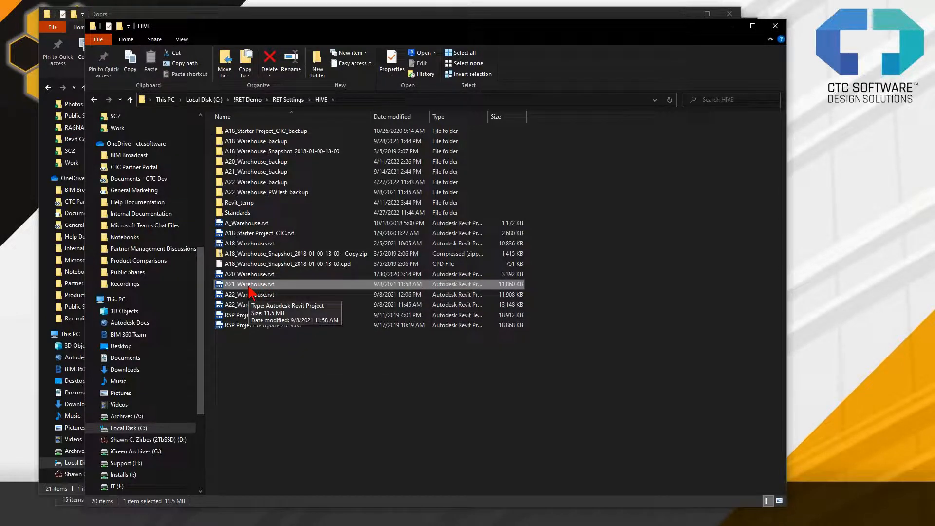
{"action": "left_click", "coordinate": [269, 235]}
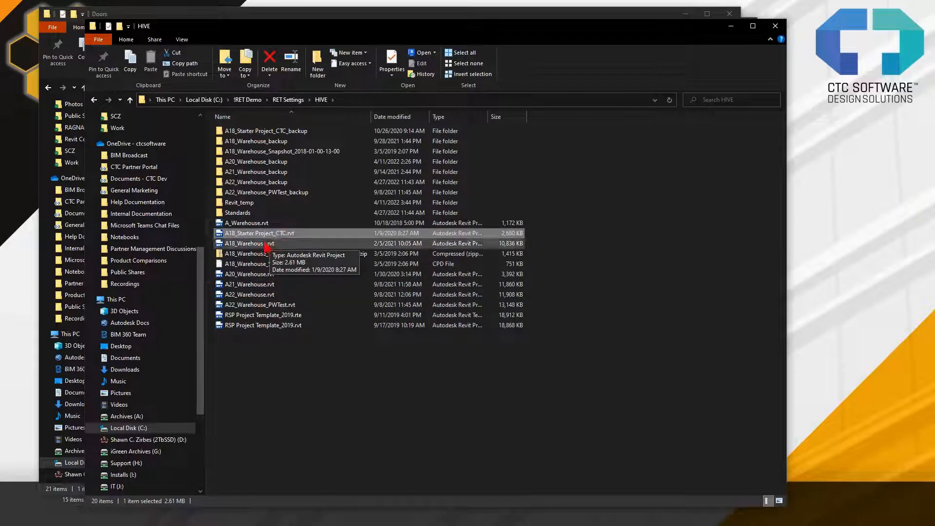
{"action": "left_click", "coordinate": [266, 243]}
{"action": "left_click", "coordinate": [246, 274]}
{"action": "left_click", "coordinate": [245, 294]}
{"action": "left_click", "coordinate": [244, 304]}
{"action": "left_click", "coordinate": [243, 295]}
{"action": "left_click", "coordinate": [252, 285]}
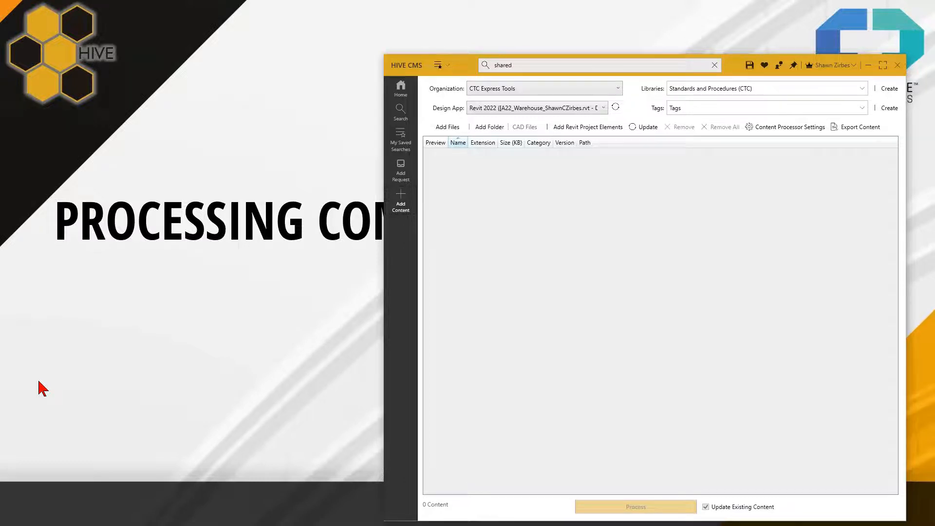
Step: Switch to the CODES folder window and narrow it so the HIVE CMS content list is accessible beside it
{"action": "key", "text": "alt+Tab"}
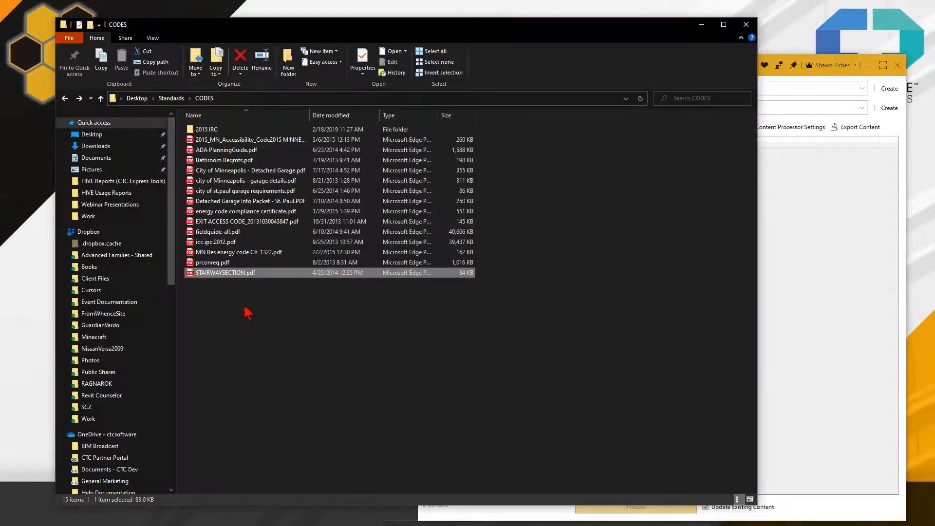
{"action": "left_click", "coordinate": [720, 259]}
{"action": "left_click_drag", "start_coordinate": [757, 259], "coordinate": [500, 271]}
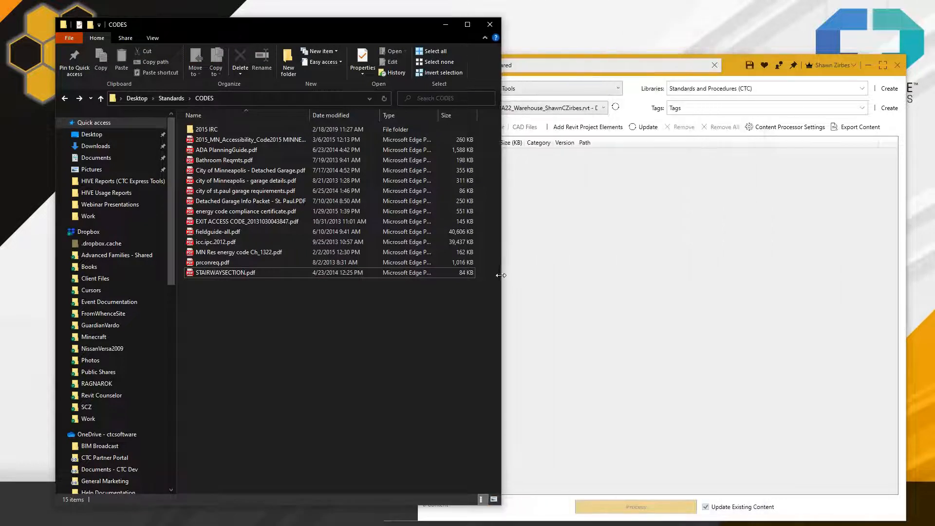
Step: Add MN Res energy code Ch_1322.pdf from the CODES folder to the HIVE CMS content list
{"action": "left_click", "coordinate": [218, 252]}
{"action": "left_click_drag", "start_coordinate": [225, 258], "coordinate": [641, 271]}
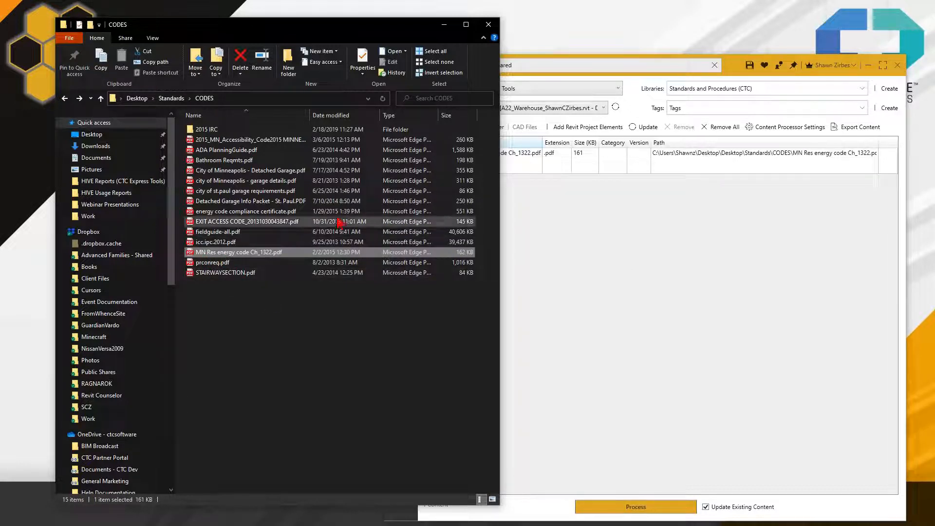
{"action": "left_click", "coordinate": [623, 299]}
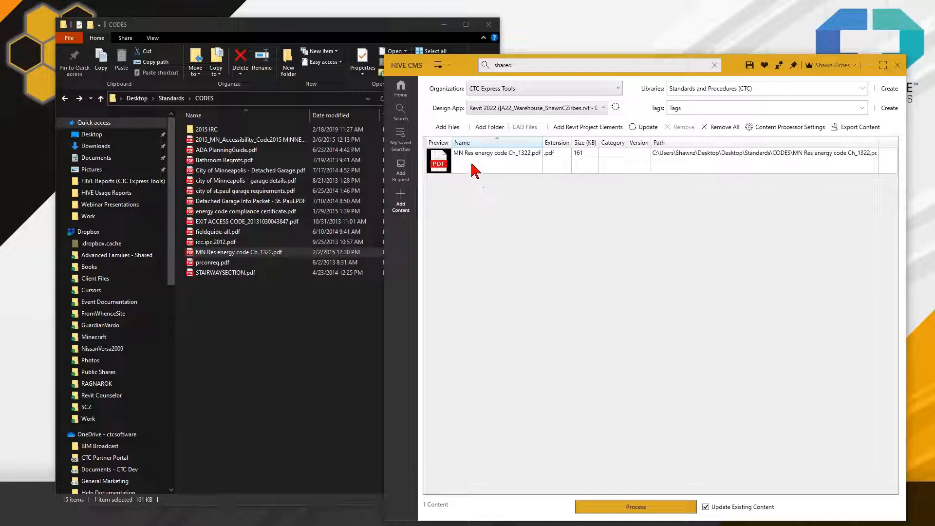
Step: Add Handrail-Glass.jpg and the whole HIVE Images folder from the C: drive to the content list
{"action": "left_click", "coordinate": [447, 127]}
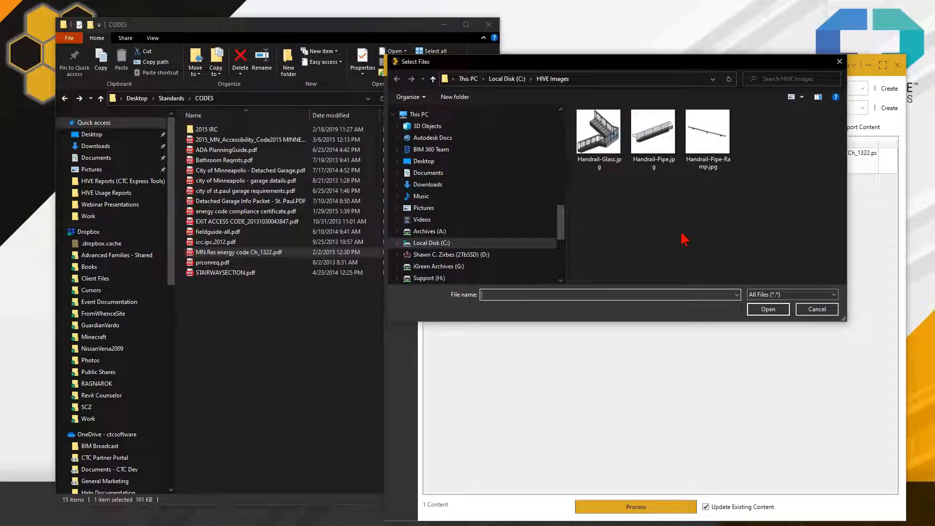
{"action": "double_click", "coordinate": [608, 164]}
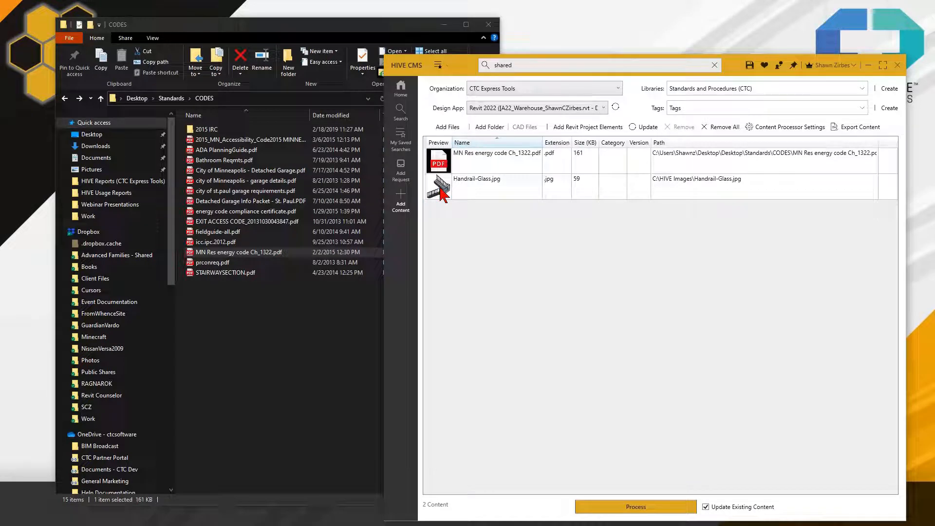
{"action": "left_click", "coordinate": [488, 128]}
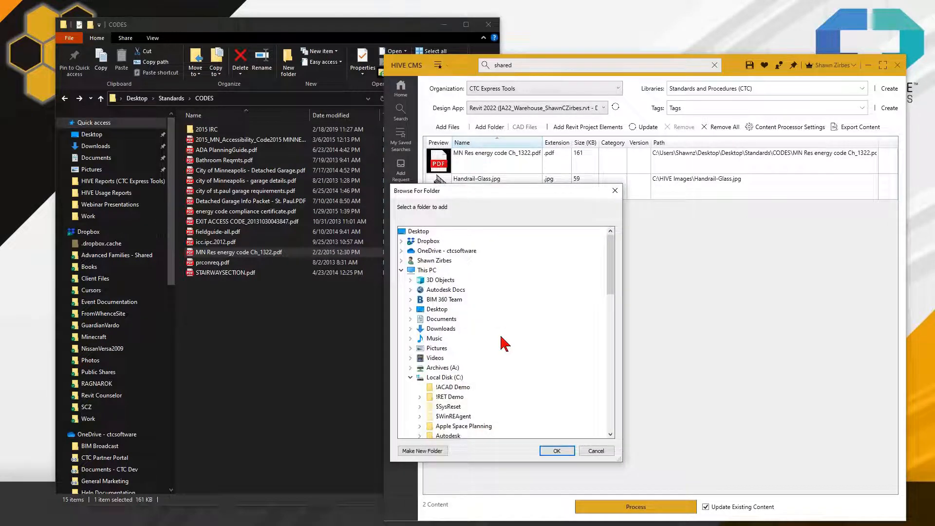
{"action": "scroll", "coordinate": [504, 344], "scroll_direction": "down", "scroll_amount": 5}
{"action": "left_click", "coordinate": [451, 367]}
{"action": "scroll", "coordinate": [485, 351], "scroll_direction": "down", "scroll_amount": 2}
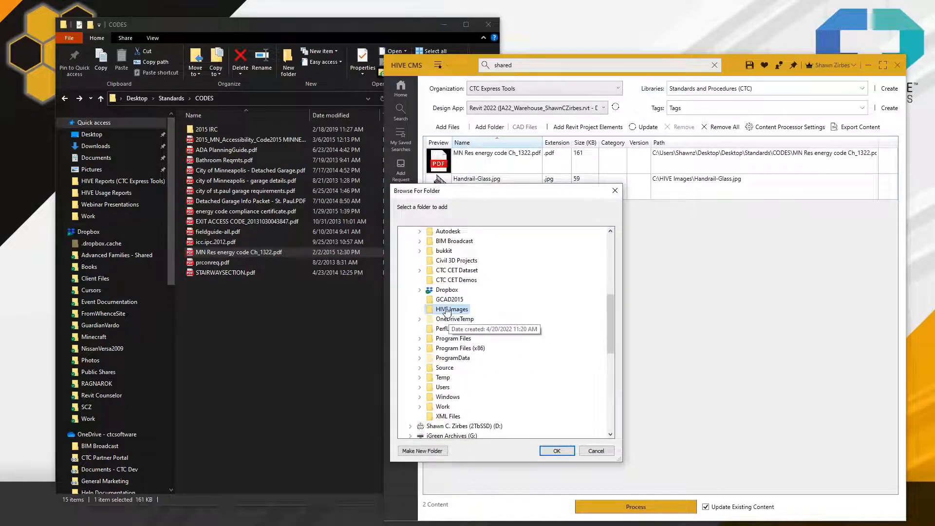
{"action": "left_click", "coordinate": [556, 451]}
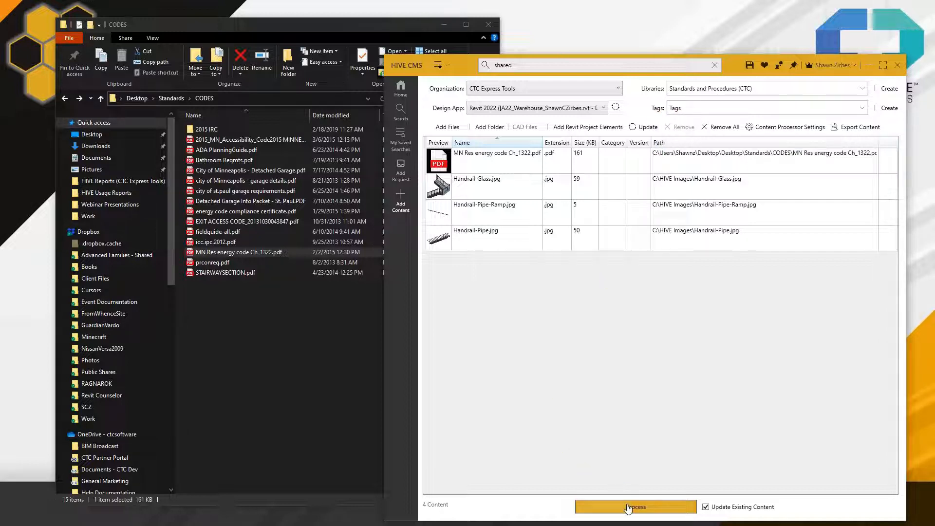
Step: Remove the three handrail images from the content list, keeping the energy code PDF
{"action": "left_click", "coordinate": [487, 187]}
{"action": "left_click", "coordinate": [495, 242], "text": "shift"}
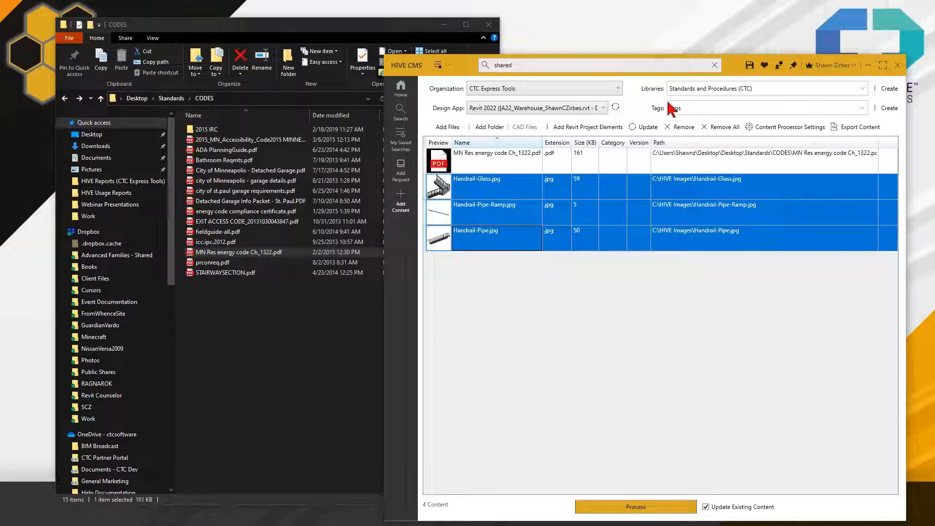
{"action": "left_click", "coordinate": [683, 130]}
{"action": "left_click", "coordinate": [472, 300]}
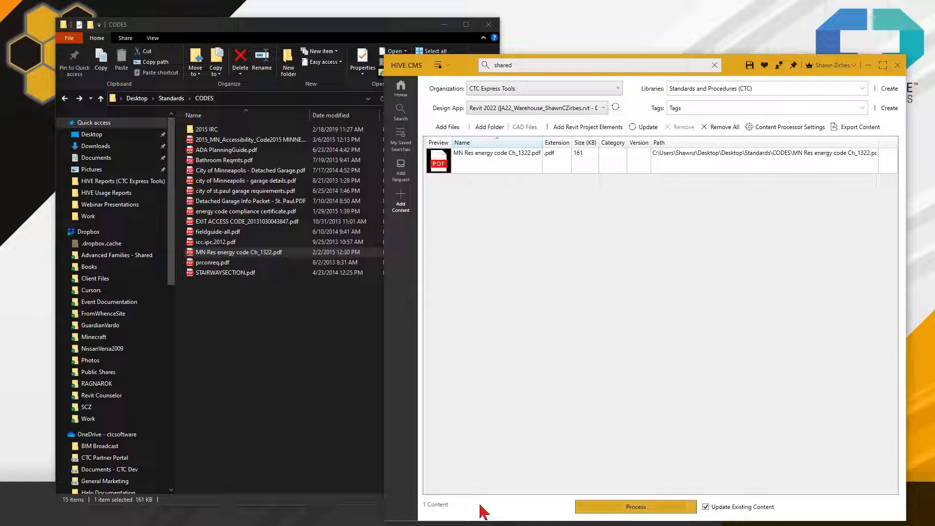
Step: Process the energy code PDF into the Standards and Procedures (CTC) library, check its entry in the processing report, and close the report
{"action": "left_click", "coordinate": [606, 510]}
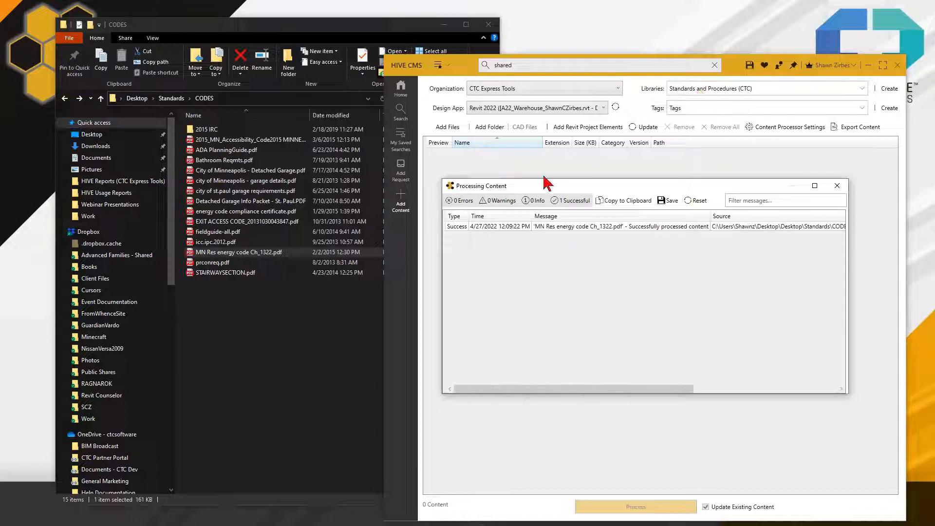
{"action": "left_click", "coordinate": [551, 227]}
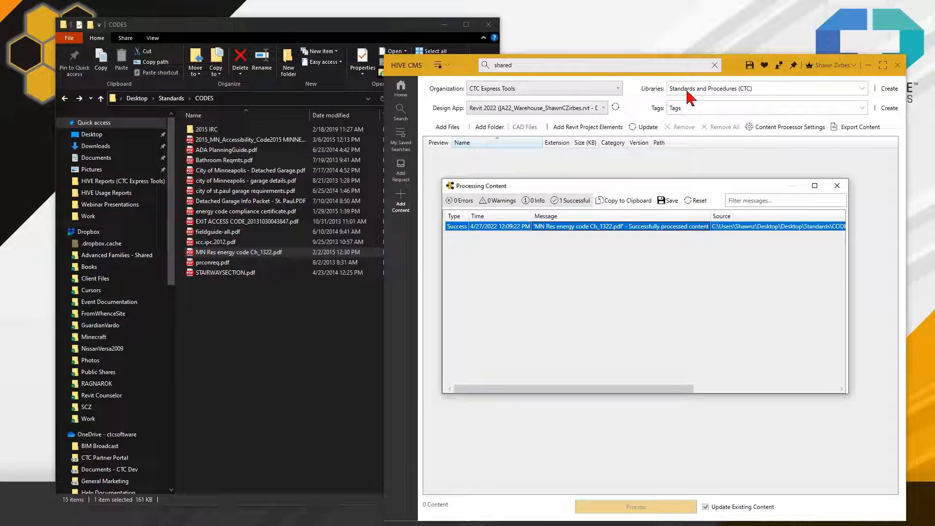
{"action": "left_click", "coordinate": [837, 185]}
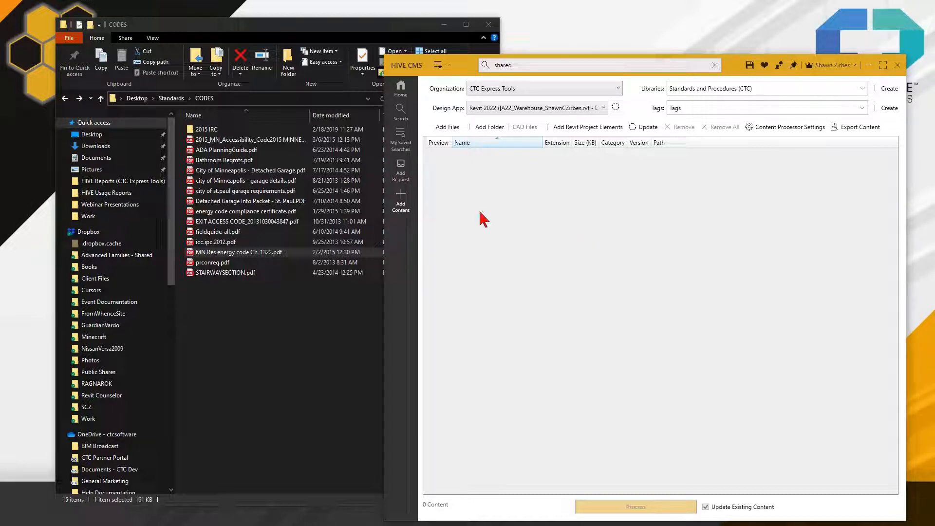
Step: Minimize the CODES window to reach the Doors folder window, and narrow that window to expose the content list
{"action": "left_click", "coordinate": [445, 30]}
{"action": "left_click", "coordinate": [444, 26]}
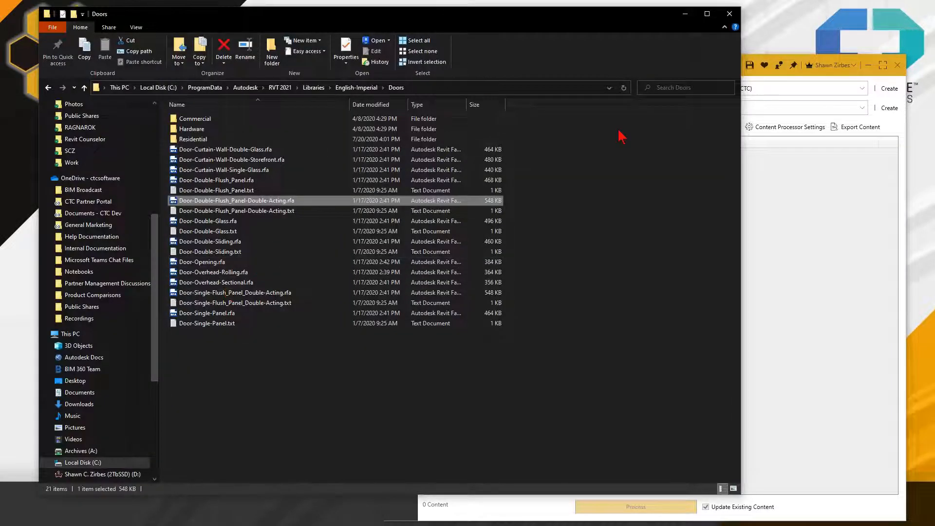
{"action": "left_click_drag", "start_coordinate": [741, 187], "coordinate": [413, 217]}
Step: Add the Door-Double-Flush_Panel-Double-Acting, Door-Double-Glass and Door-Overhead-Sectional families from the Doors folder to the content list
{"action": "left_click_drag", "start_coordinate": [224, 205], "coordinate": [487, 205]}
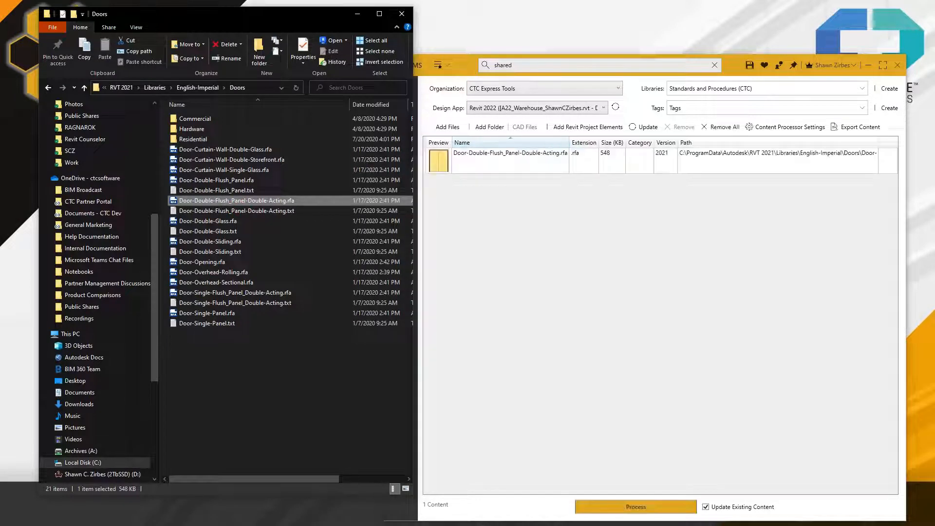
{"action": "left_click", "coordinate": [226, 222]}
{"action": "left_click_drag", "start_coordinate": [322, 61], "coordinate": [639, 304]}
{"action": "left_click", "coordinate": [243, 285]}
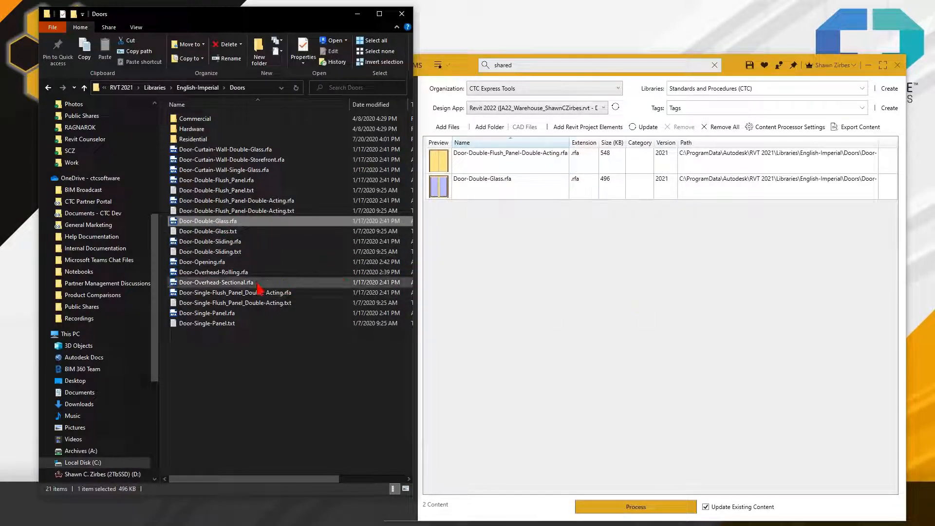
{"action": "left_click_drag", "start_coordinate": [244, 290], "coordinate": [533, 280]}
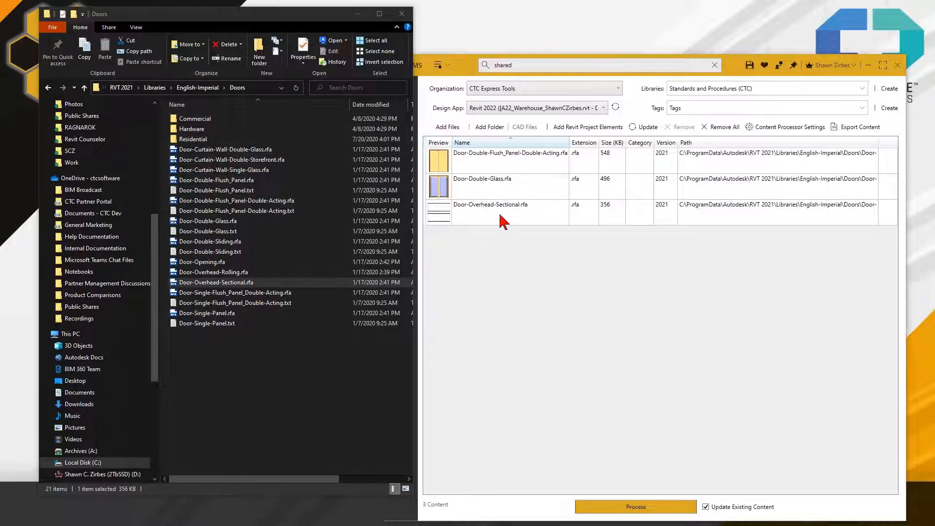
Step: Clear all door families from the content list
{"action": "left_click", "coordinate": [721, 127]}
{"action": "left_click", "coordinate": [466, 299]}
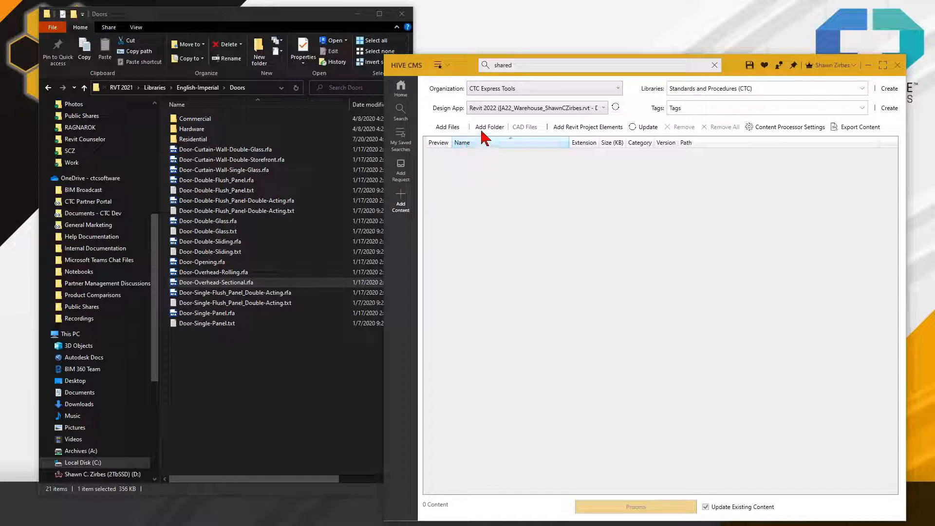
Step: Start adding a folder to the content list and browse to the Autodesk folder inside ProgramData on the C: drive
{"action": "left_click", "coordinate": [253, 95]}
{"action": "left_click", "coordinate": [253, 92]}
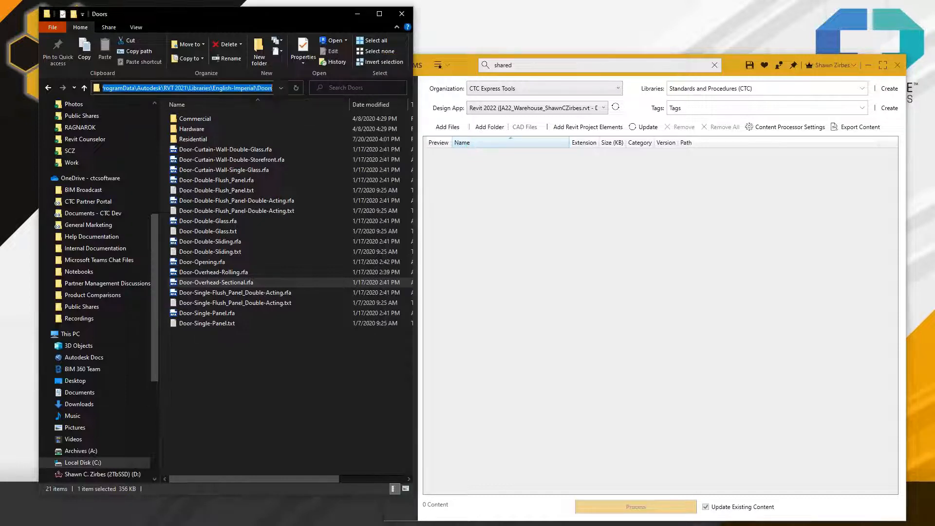
{"action": "left_click", "coordinate": [488, 127]}
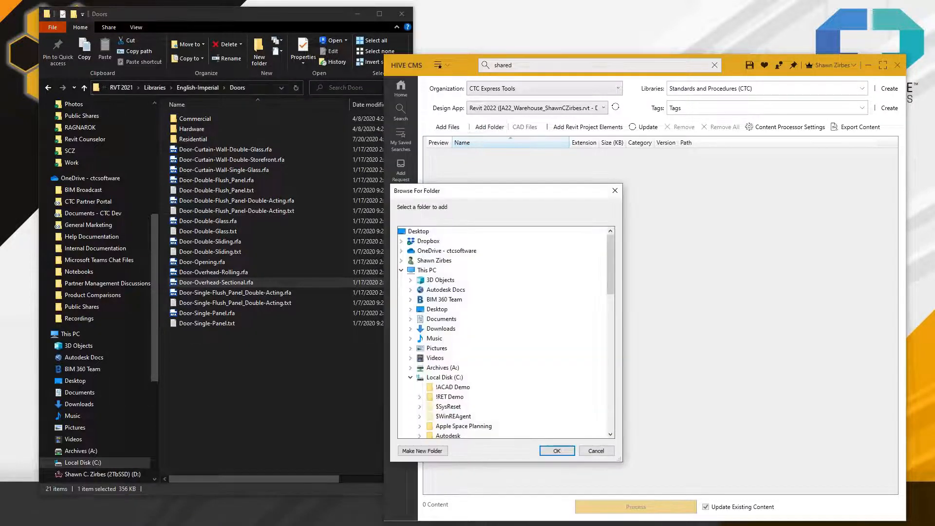
{"action": "scroll", "coordinate": [452, 346], "scroll_direction": "down", "scroll_amount": 10}
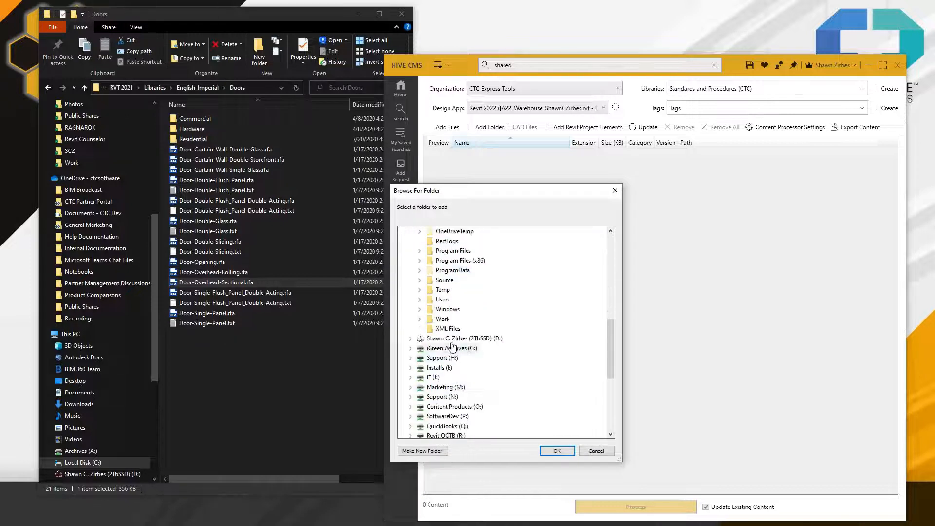
{"action": "double_click", "coordinate": [452, 270]}
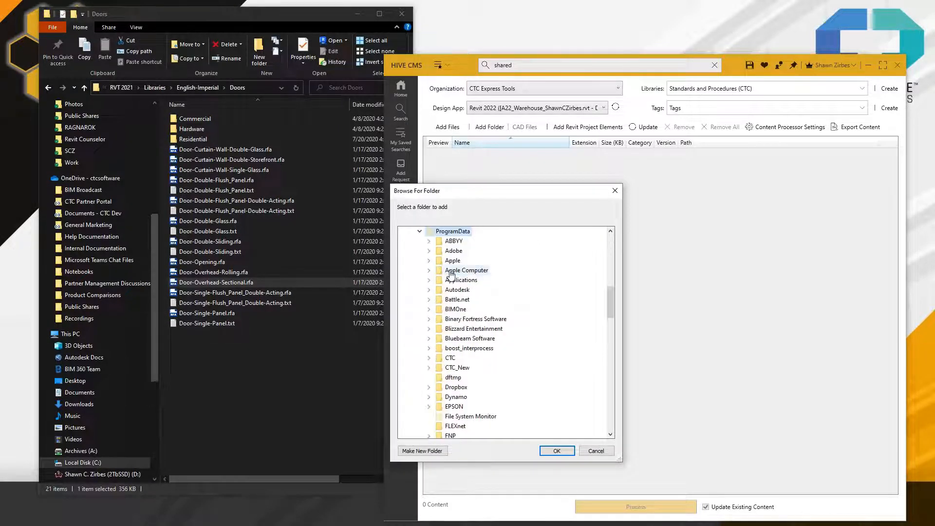
{"action": "double_click", "coordinate": [457, 290]}
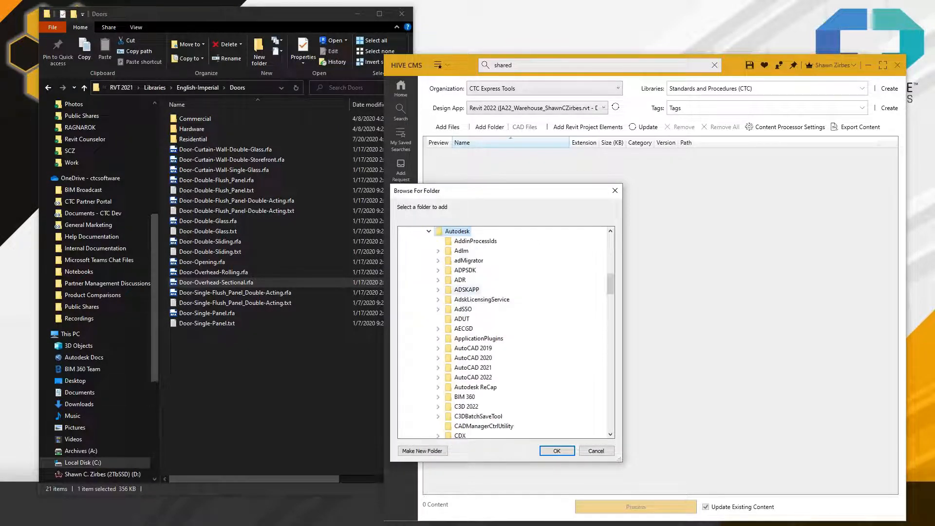
{"action": "scroll", "coordinate": [468, 392], "scroll_direction": "down", "scroll_amount": 11}
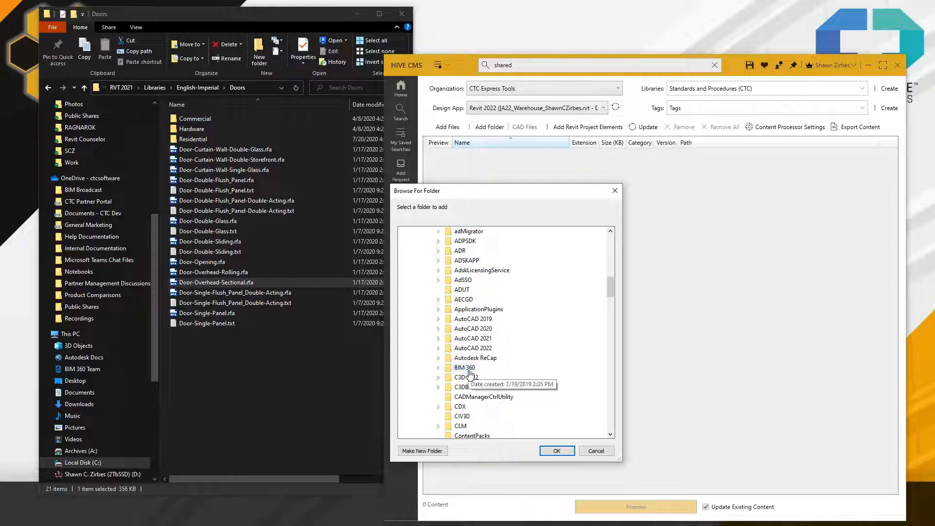
{"action": "scroll", "coordinate": [472, 331], "scroll_direction": "down", "scroll_amount": 4}
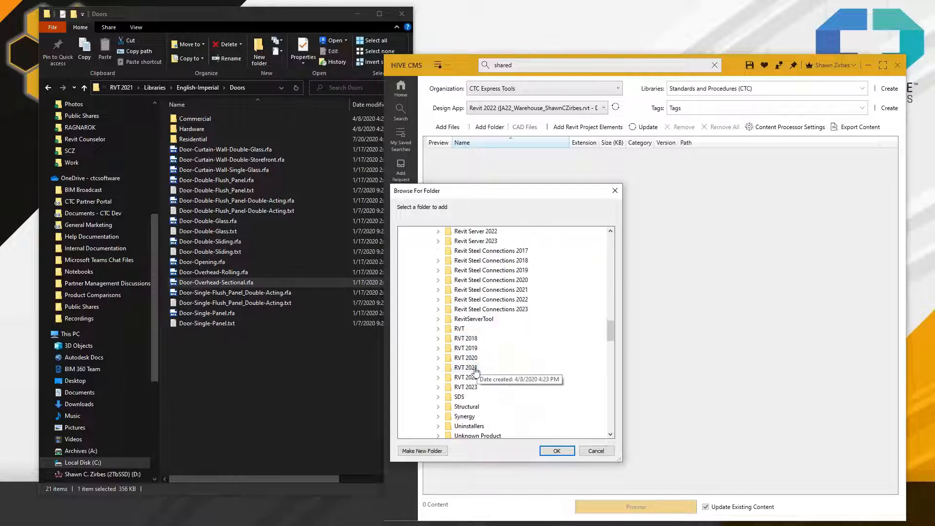
Step: Add the Doors folder from RVT 2021\Libraries\English-Imperial to the content list
{"action": "left_click", "coordinate": [471, 358]}
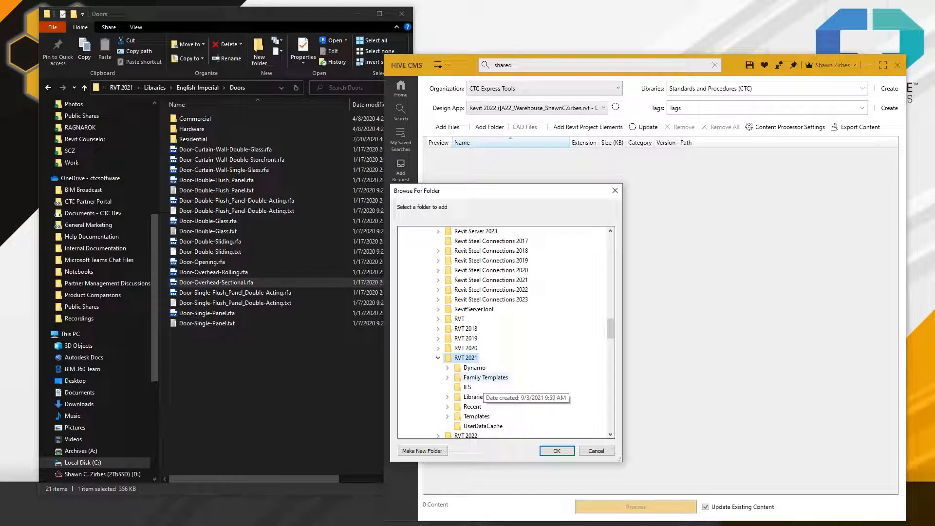
{"action": "double_click", "coordinate": [473, 396]}
{"action": "double_click", "coordinate": [485, 319]}
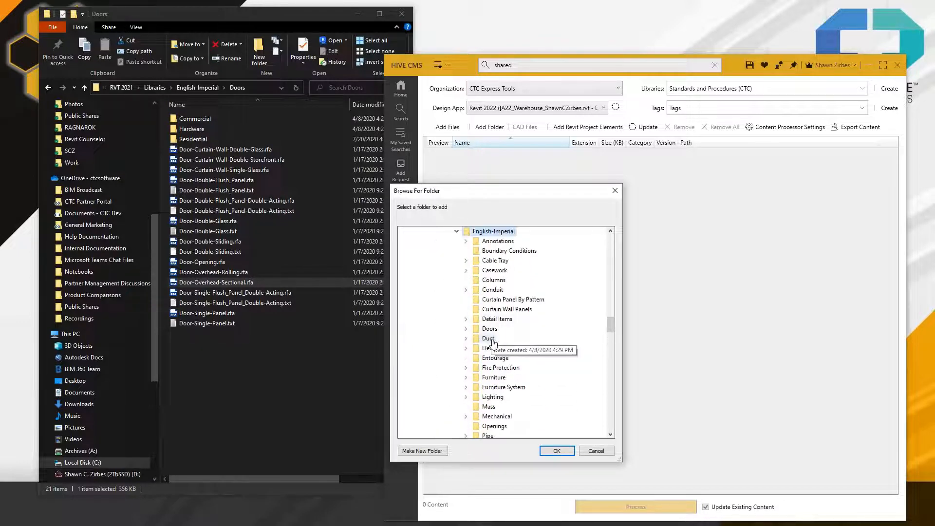
{"action": "double_click", "coordinate": [488, 330]}
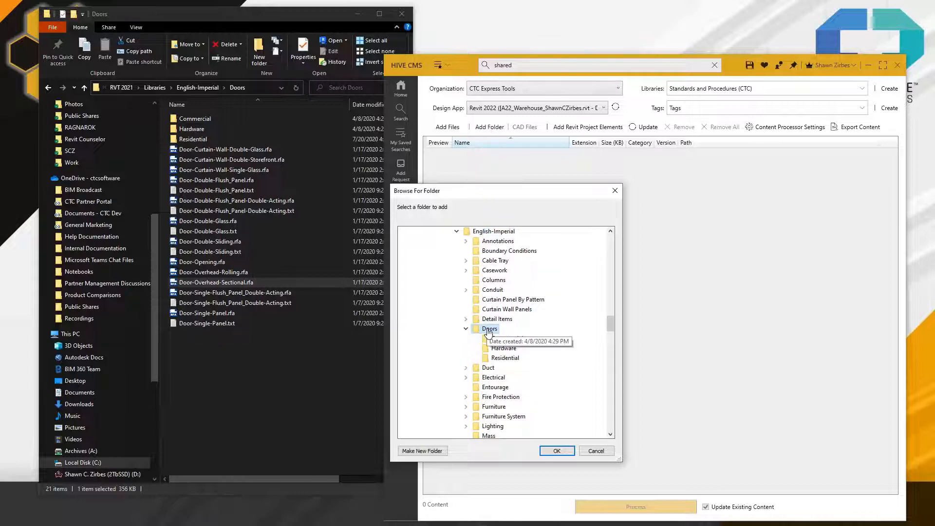
{"action": "left_click", "coordinate": [553, 452]}
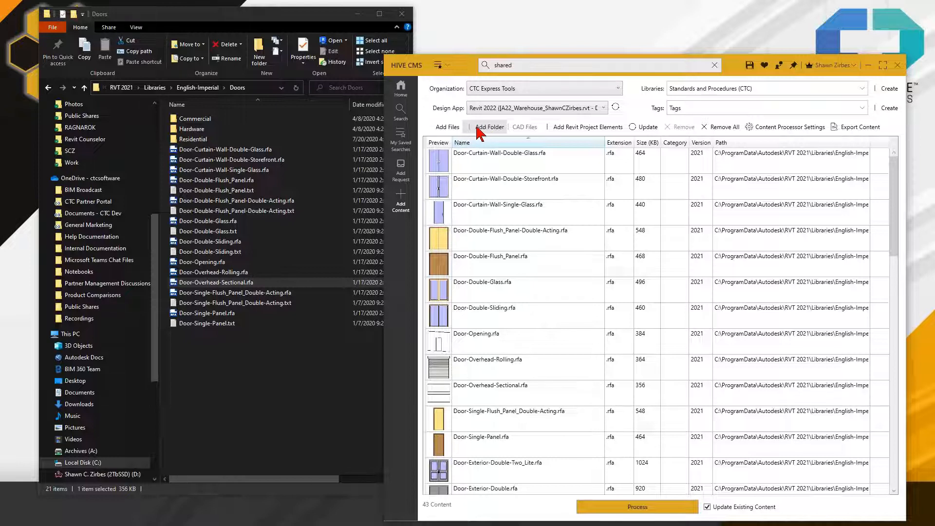
Step: Remove all items from the content list and add the whole Doors folder directly from the English-Imperial folder window
{"action": "left_click", "coordinate": [724, 128]}
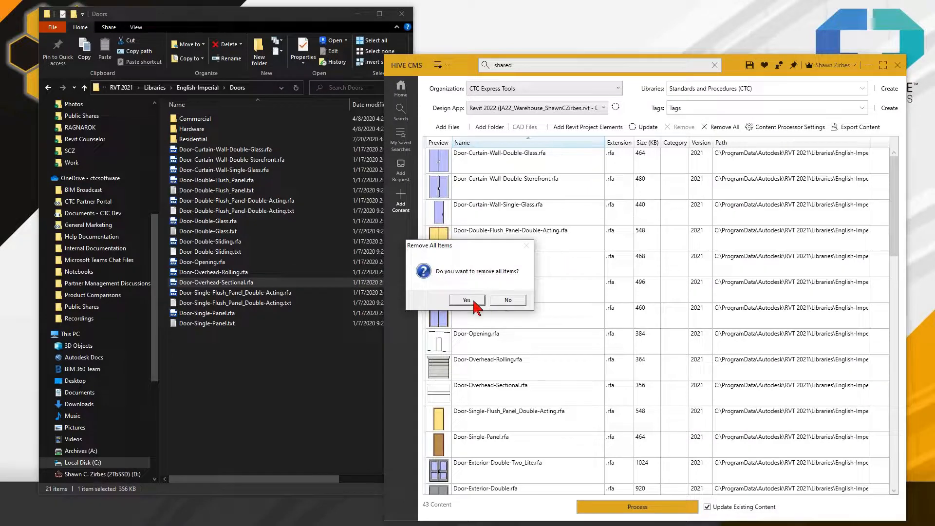
{"action": "left_click", "coordinate": [467, 299]}
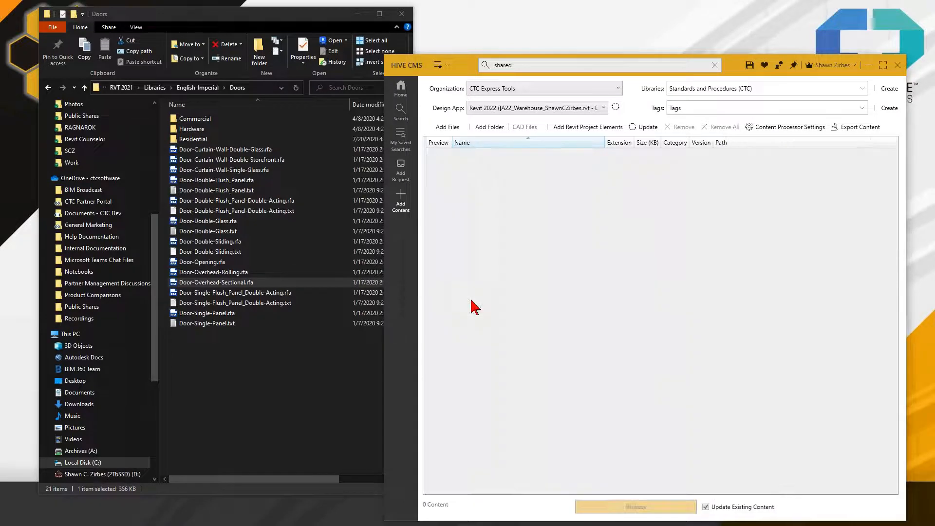
{"action": "left_click", "coordinate": [201, 88]}
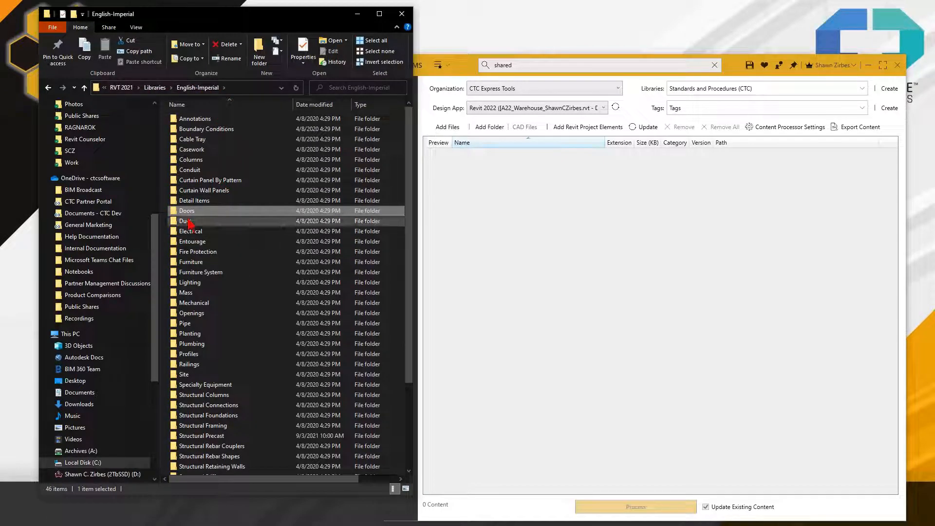
{"action": "left_click_drag", "start_coordinate": [177, 215], "coordinate": [564, 242]}
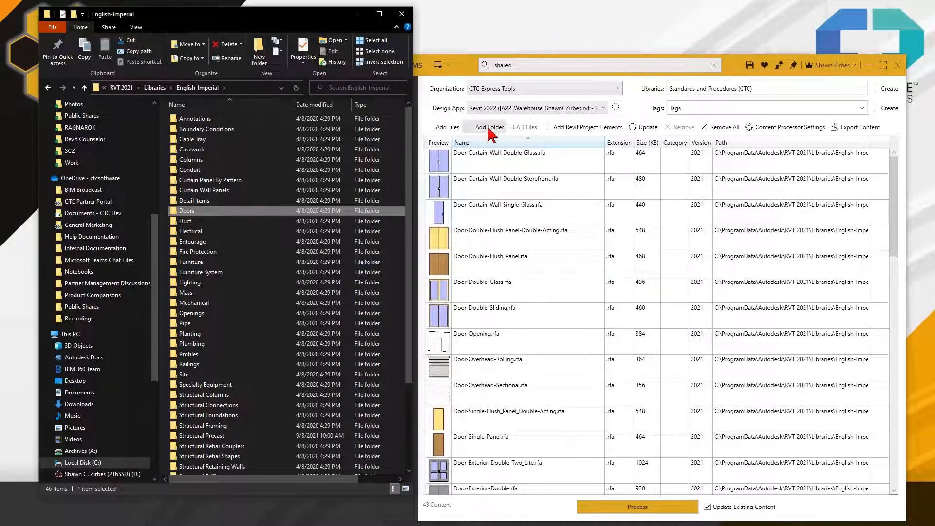
{"action": "left_click", "coordinate": [466, 69]}
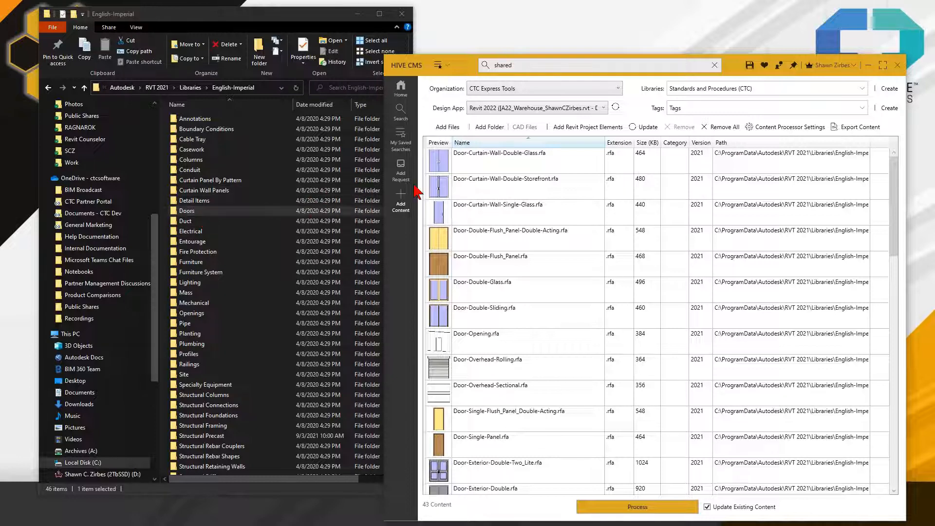
Step: Open the Doors folder and compare Door-Double-Flush_Panel.rfa and its matching .txt file with the entries in the content list
{"action": "double_click", "coordinate": [220, 213]}
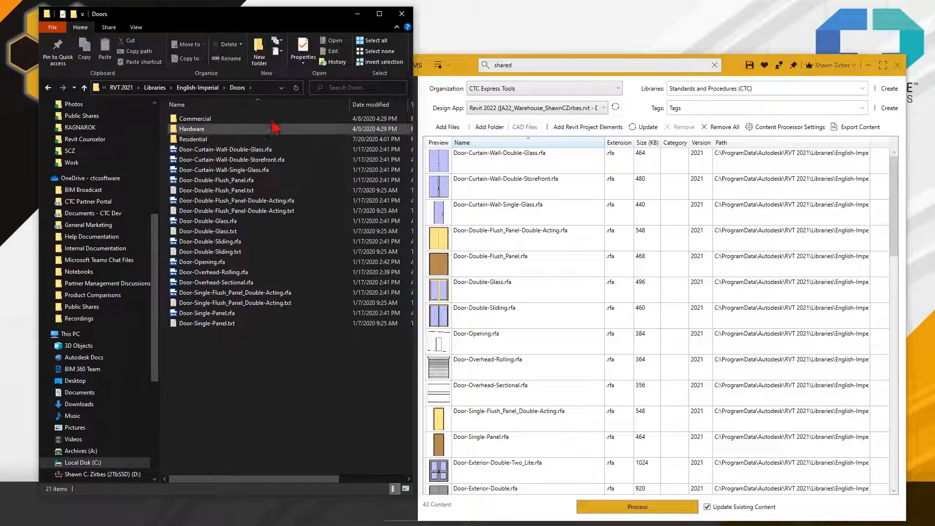
{"action": "left_click", "coordinate": [194, 193]}
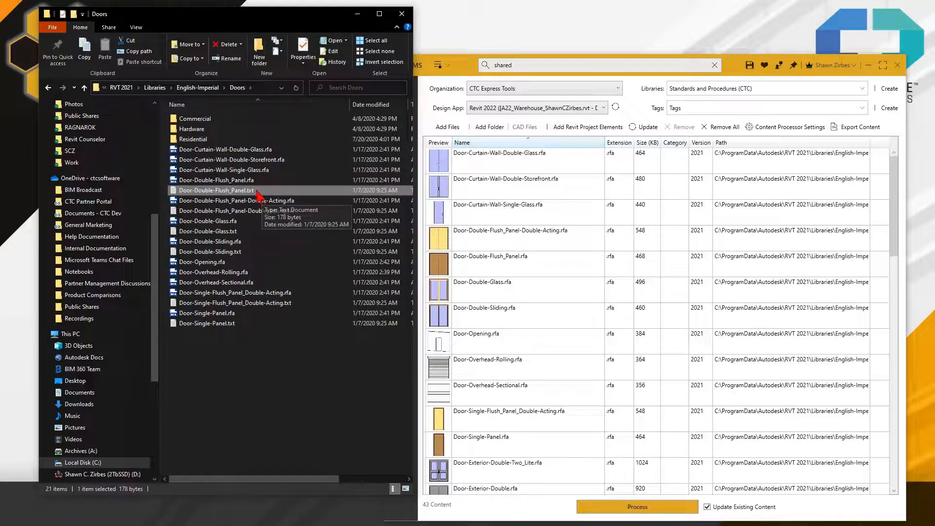
{"action": "left_click", "coordinate": [227, 181]}
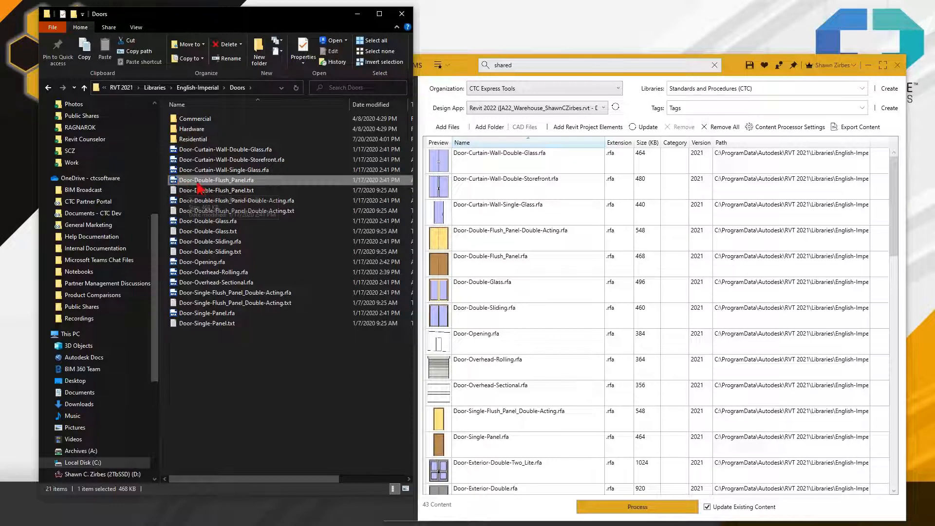
{"action": "left_click", "coordinate": [250, 192]}
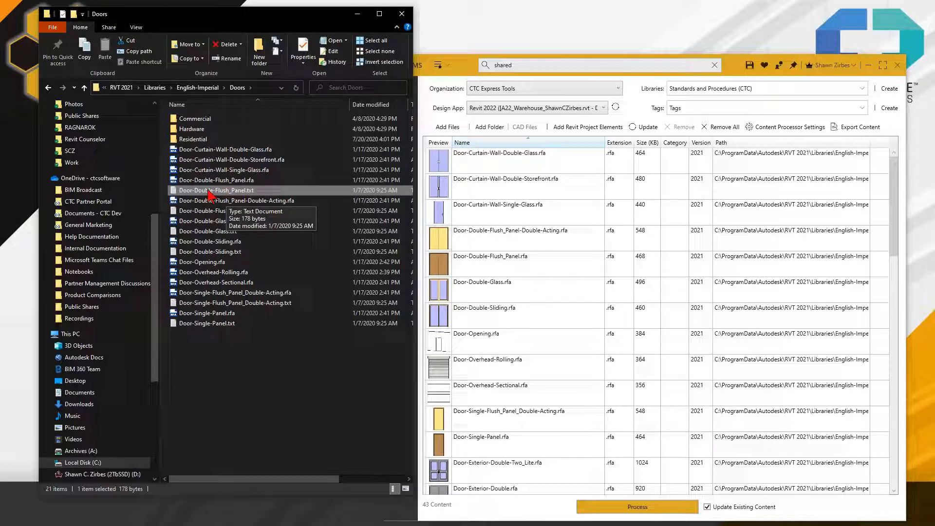
{"action": "scroll", "coordinate": [495, 281], "scroll_direction": "down", "scroll_amount": 10}
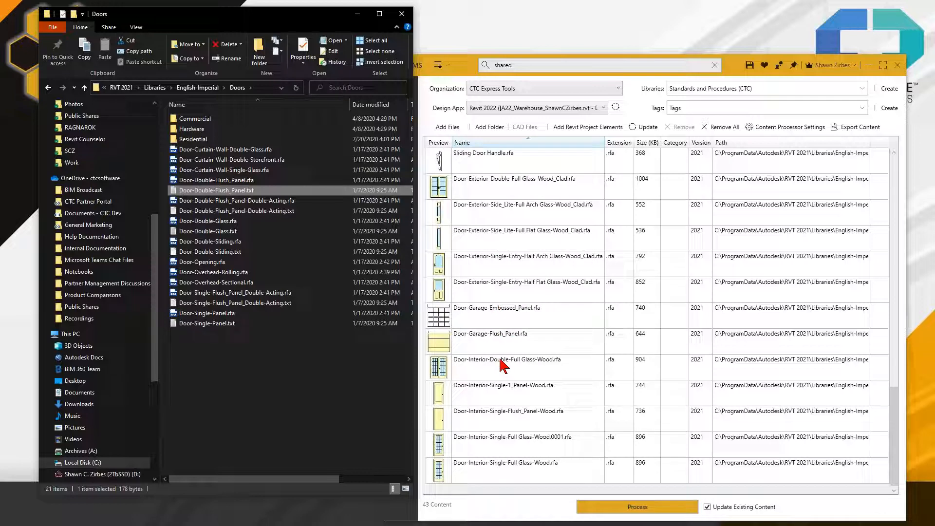
{"action": "scroll", "coordinate": [504, 390], "scroll_direction": "up", "scroll_amount": 1}
{"action": "scroll", "coordinate": [504, 385], "scroll_direction": "up", "scroll_amount": 8}
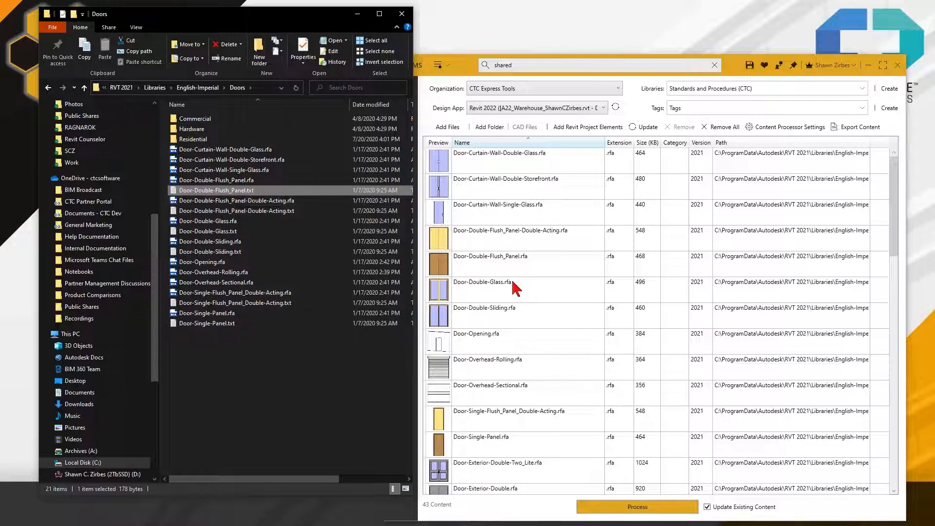
{"action": "scroll", "coordinate": [507, 403], "scroll_direction": "down", "scroll_amount": 5}
{"action": "scroll", "coordinate": [506, 454], "scroll_direction": "up", "scroll_amount": 5}
Step: Try to add Door-Double-Flush_Panel.txt to the content list and check the list for it
{"action": "left_click_drag", "start_coordinate": [205, 193], "coordinate": [542, 241]}
{"action": "scroll", "coordinate": [541, 258], "scroll_direction": "down", "scroll_amount": 10}
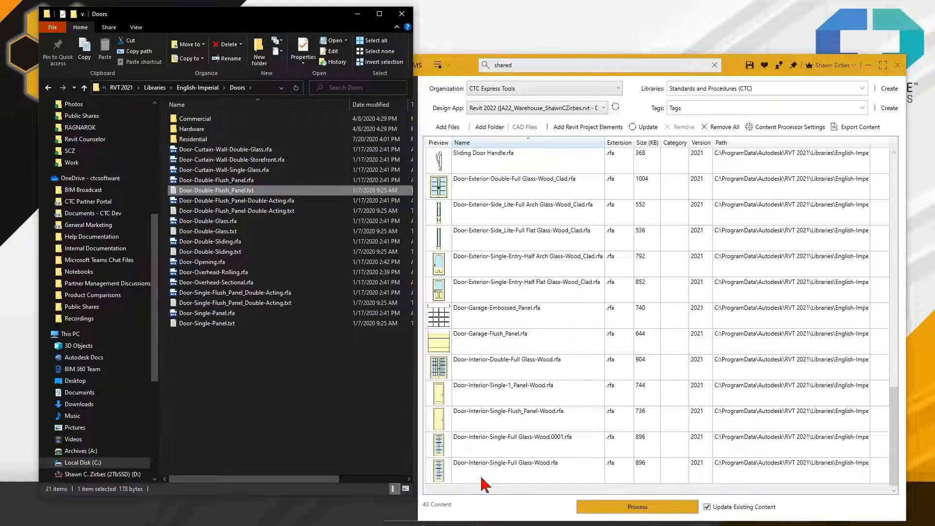
{"action": "scroll", "coordinate": [481, 473], "scroll_direction": "up", "scroll_amount": 4}
{"action": "scroll", "coordinate": [484, 468], "scroll_direction": "up", "scroll_amount": 2}
{"action": "scroll", "coordinate": [487, 375], "scroll_direction": "down", "scroll_amount": 6}
{"action": "scroll", "coordinate": [475, 238], "scroll_direction": "up", "scroll_amount": 5}
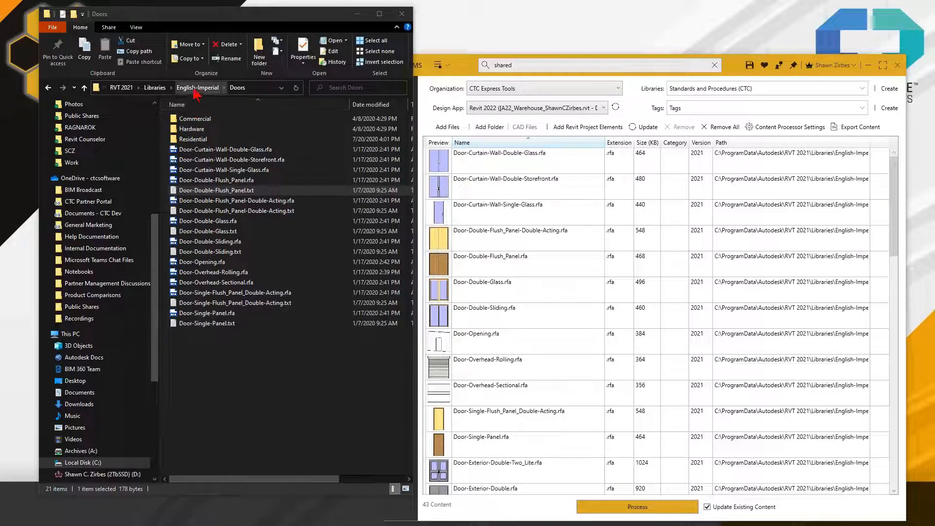
Step: Go up to the Libraries folder, open English-Imperial and review its category folders and text files
{"action": "left_click", "coordinate": [155, 87]}
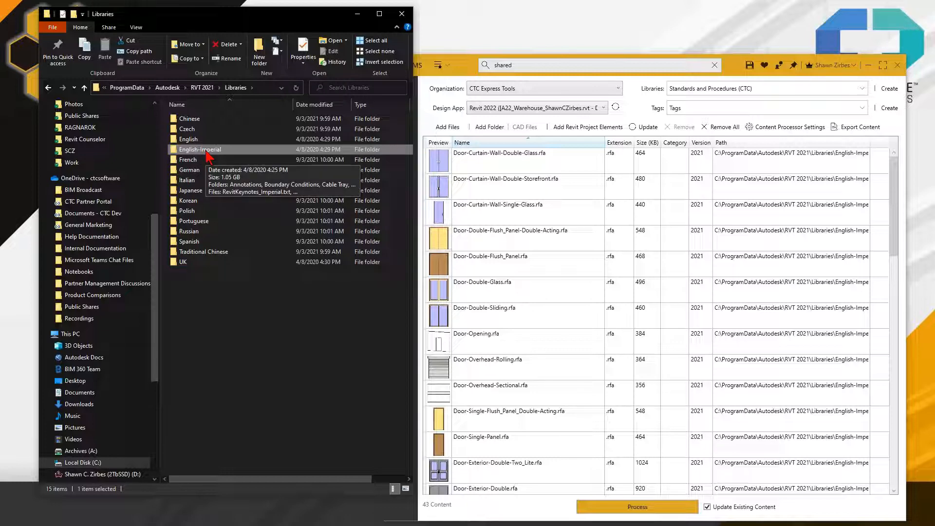
{"action": "double_click", "coordinate": [207, 150]}
{"action": "scroll", "coordinate": [206, 311], "scroll_direction": "down", "scroll_amount": 3}
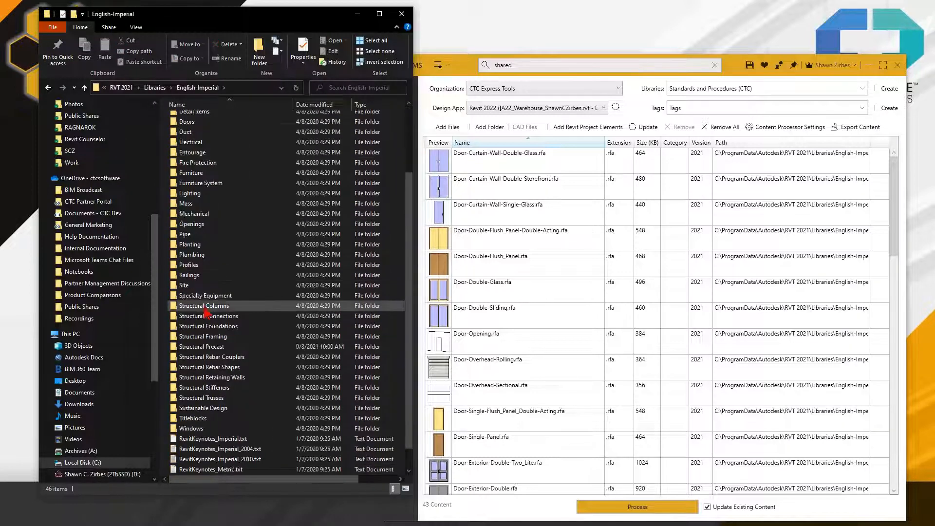
{"action": "scroll", "coordinate": [197, 263], "scroll_direction": "up", "scroll_amount": 3}
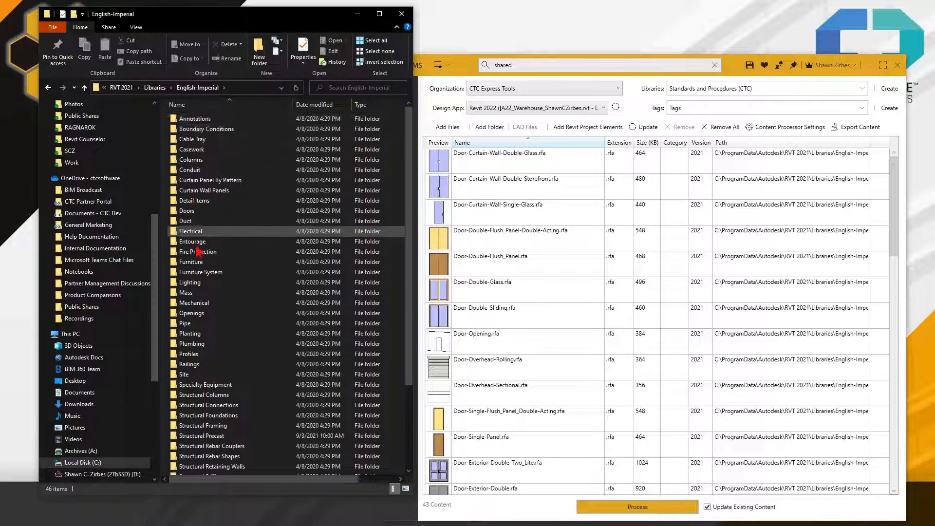
{"action": "scroll", "coordinate": [197, 236], "scroll_direction": "down", "scroll_amount": 4}
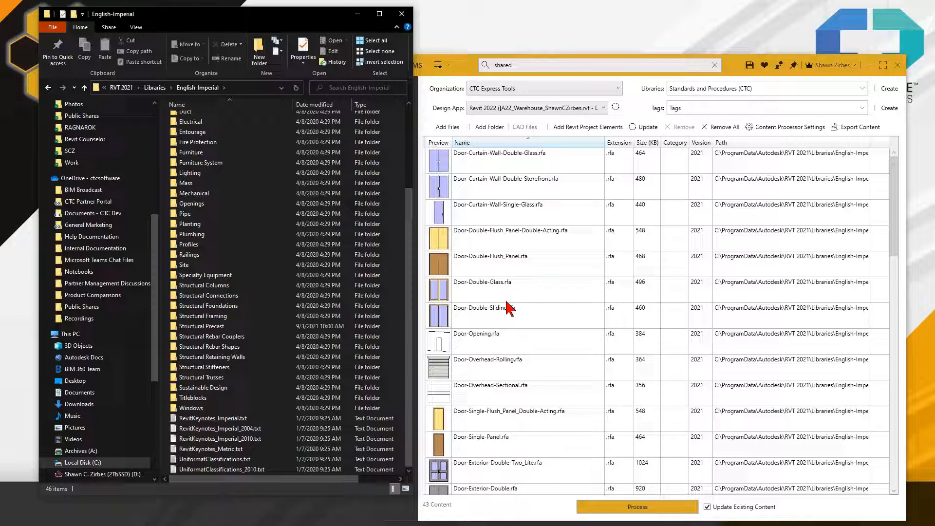
Step: Remove all items from the content list and open the Doors folder inside English-Imperial
{"action": "left_click", "coordinate": [721, 127]}
{"action": "left_click", "coordinate": [464, 300]}
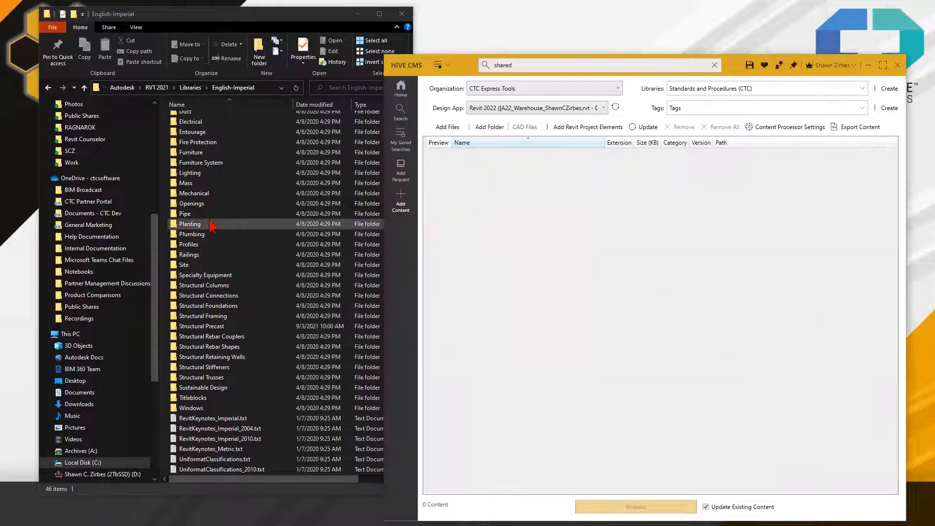
{"action": "scroll", "coordinate": [197, 219], "scroll_direction": "up", "scroll_amount": 4}
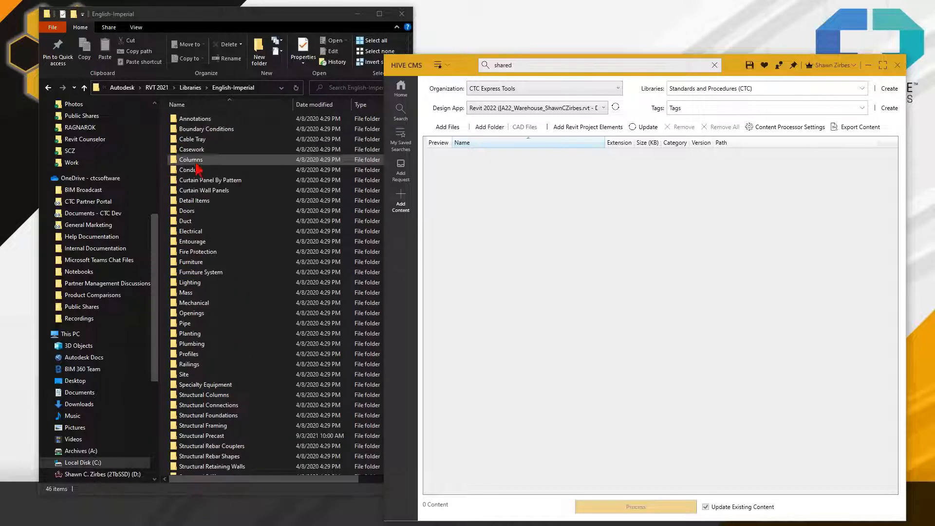
{"action": "double_click", "coordinate": [196, 215]}
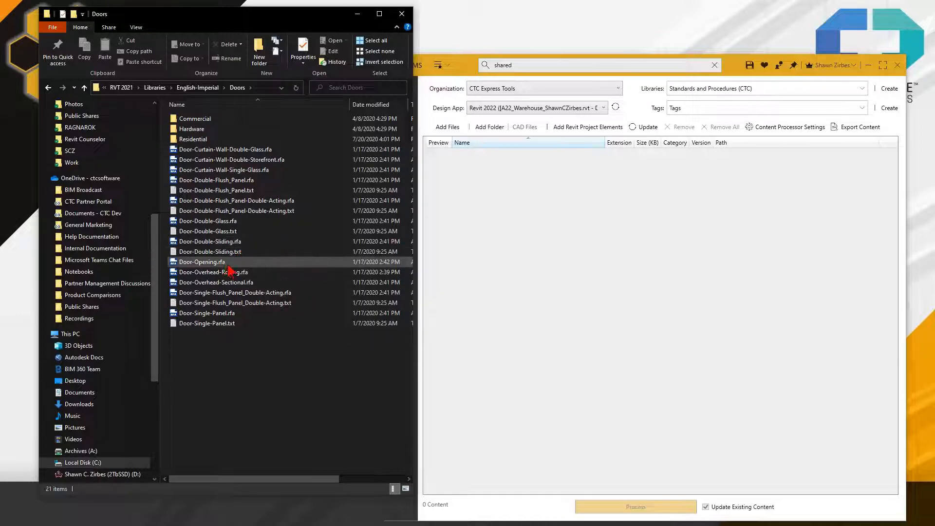
Step: Add only the Door-Double-Flush_Panel.rfa and Door-Single-Panel.rfa families from the Doors folder to the content list
{"action": "left_click", "coordinate": [225, 314]}
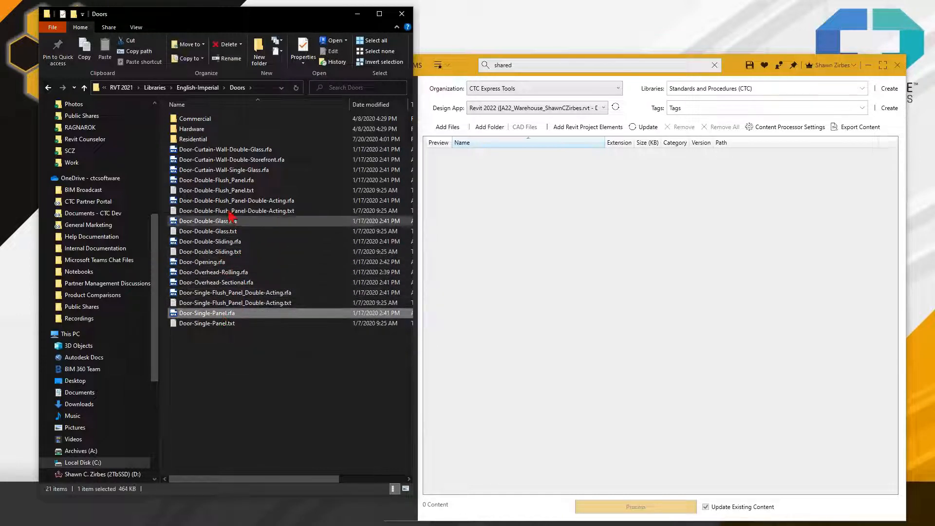
{"action": "left_click", "coordinate": [253, 183], "text": "ctrl"}
{"action": "left_click_drag", "start_coordinate": [254, 187], "coordinate": [227, 323]}
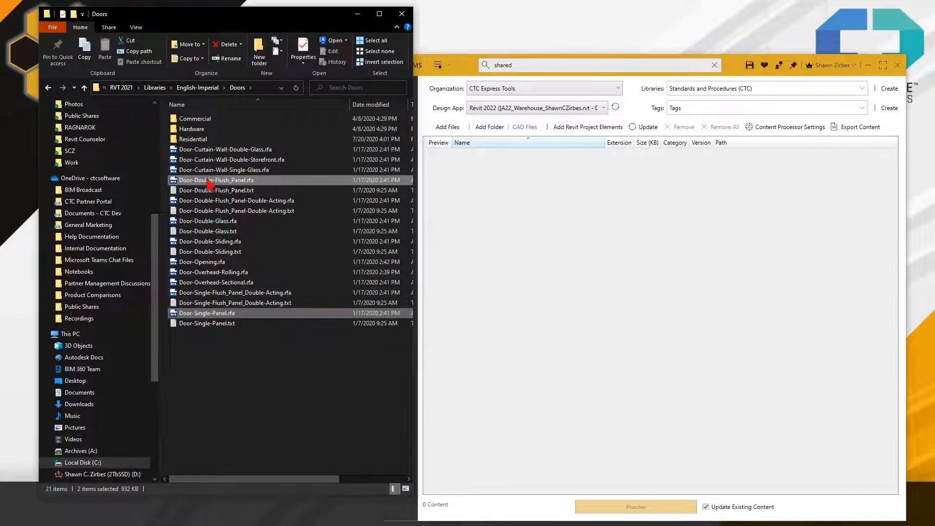
{"action": "left_click_drag", "start_coordinate": [203, 184], "coordinate": [598, 234]}
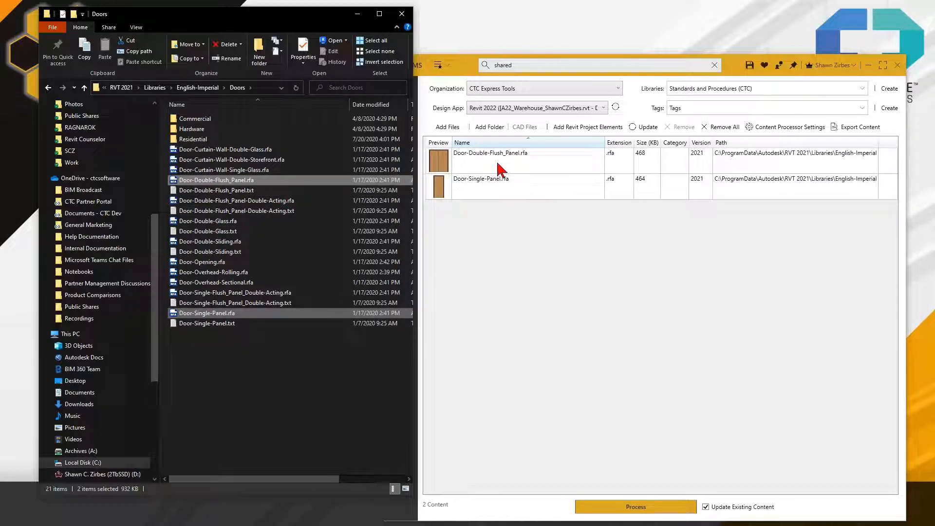
Step: Set the target library to Revit Content (XYZ) in place of Standards and Procedures (CTC)
{"action": "left_click", "coordinate": [733, 92]}
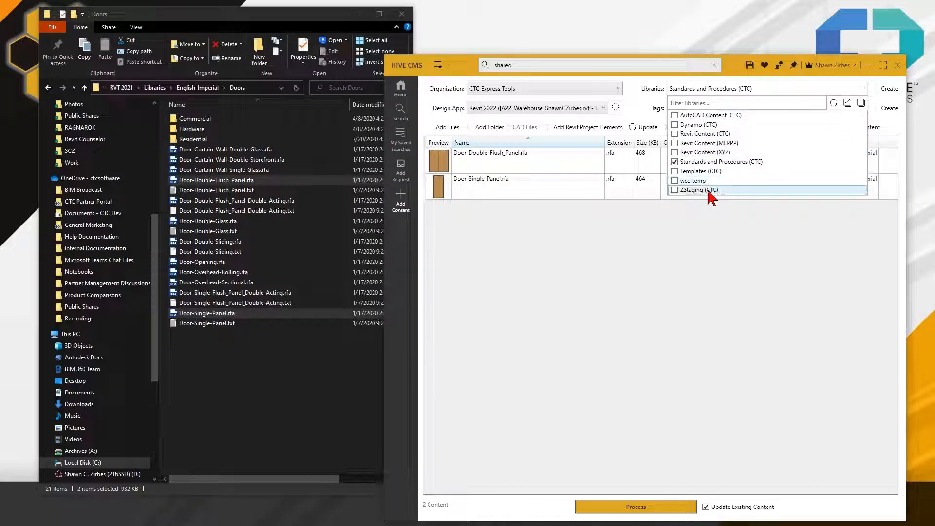
{"action": "left_click", "coordinate": [675, 153]}
{"action": "left_click", "coordinate": [674, 161]}
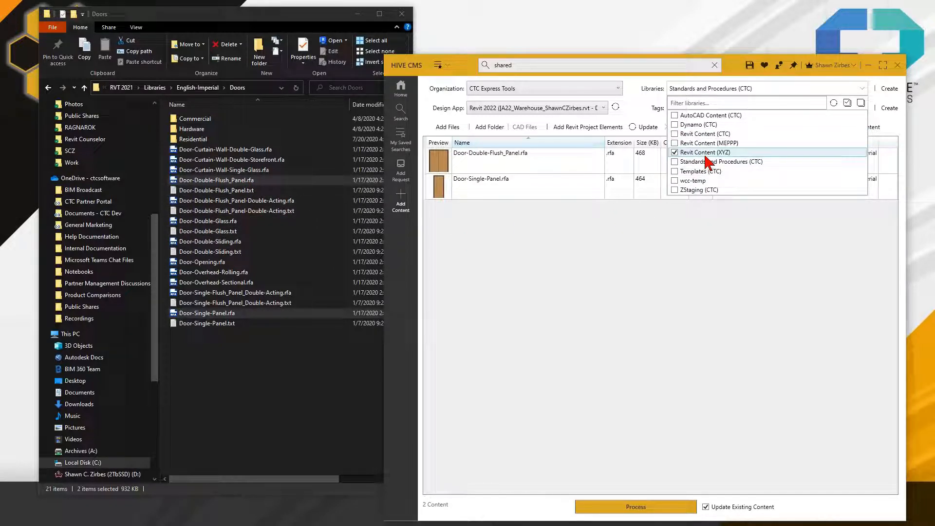
{"action": "left_click", "coordinate": [711, 228]}
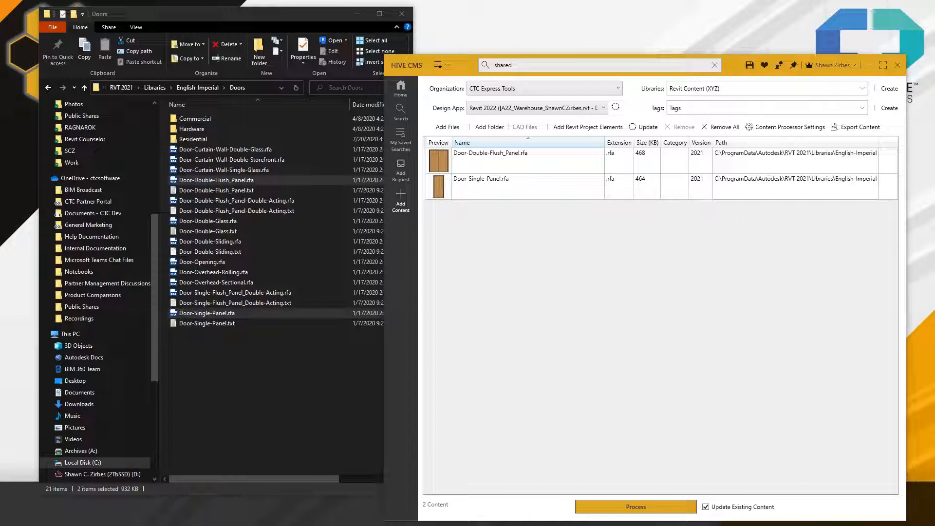
Step: Add the A18_Starter Project_CTC.rvt project from the HIVE folder to the content list
{"action": "key", "text": "alt+Tab"}
{"action": "left_click", "coordinate": [232, 234]}
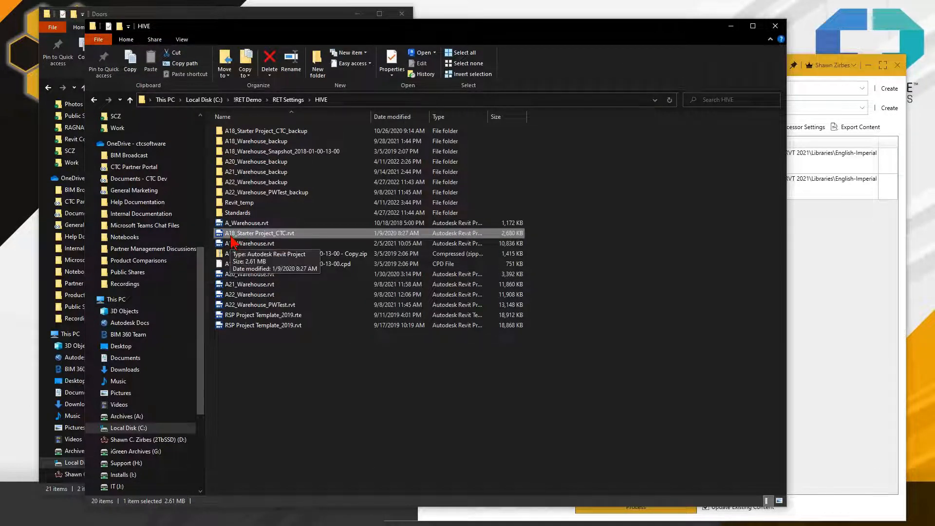
{"action": "left_click_drag", "start_coordinate": [281, 238], "coordinate": [850, 305]}
{"action": "left_click", "coordinate": [850, 299]}
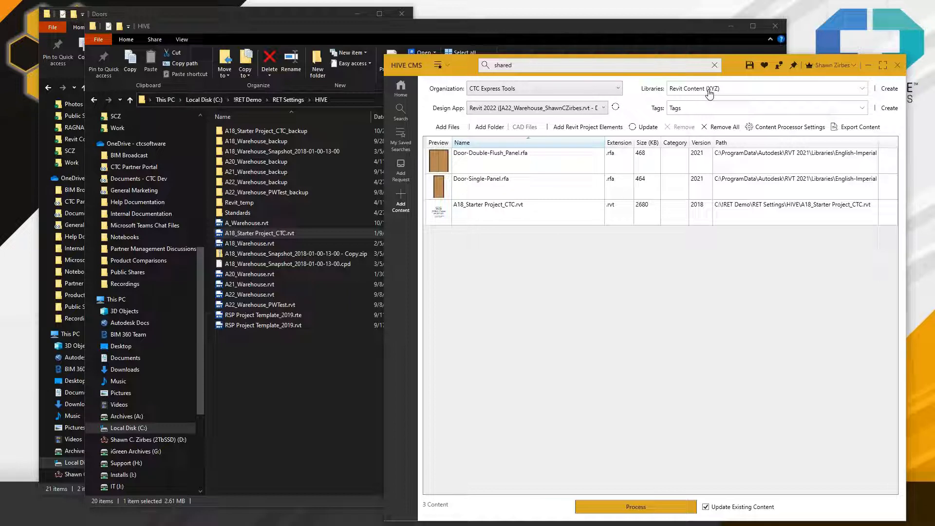
Step: Remove A18_Starter Project_CTC.rvt from the content list, keeping the two door families
{"action": "left_click", "coordinate": [494, 223]}
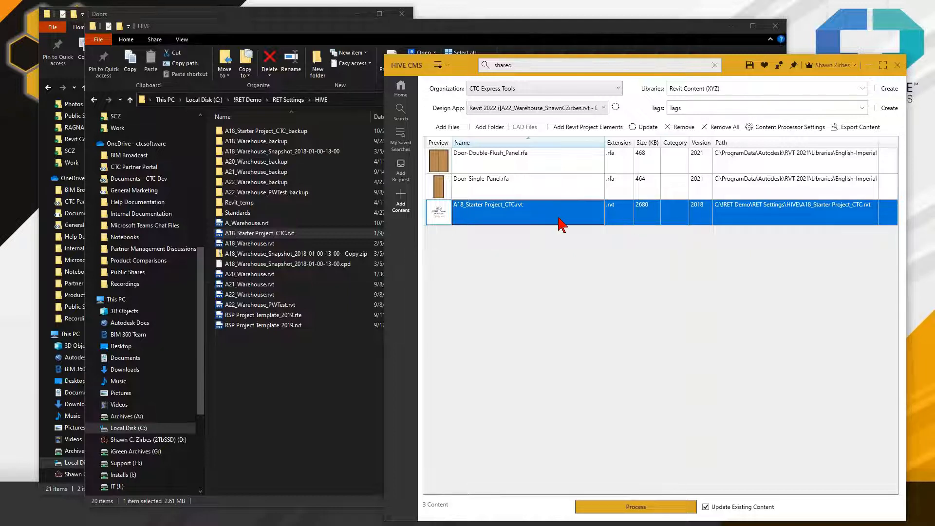
{"action": "left_click", "coordinate": [684, 128]}
{"action": "left_click", "coordinate": [484, 298]}
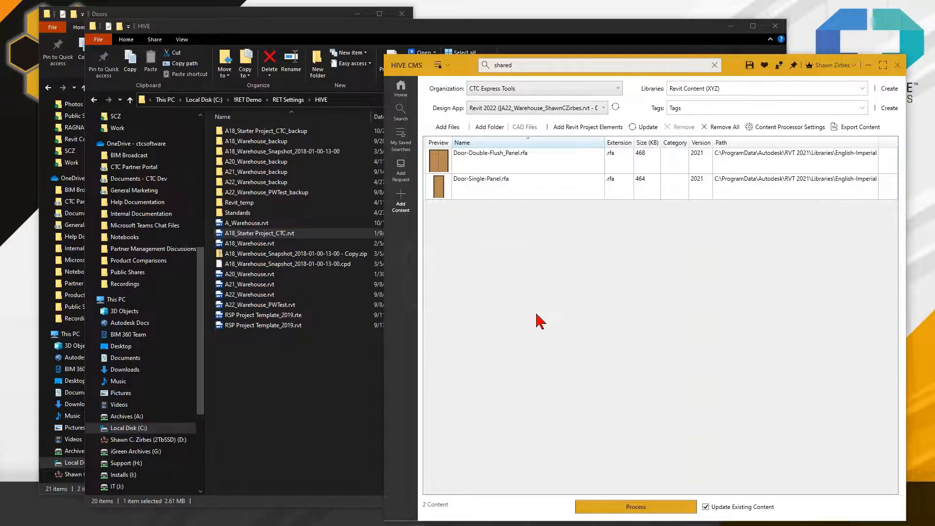
Step: Process the two door families into the chosen library and close the processing report
{"action": "left_click", "coordinate": [651, 508]}
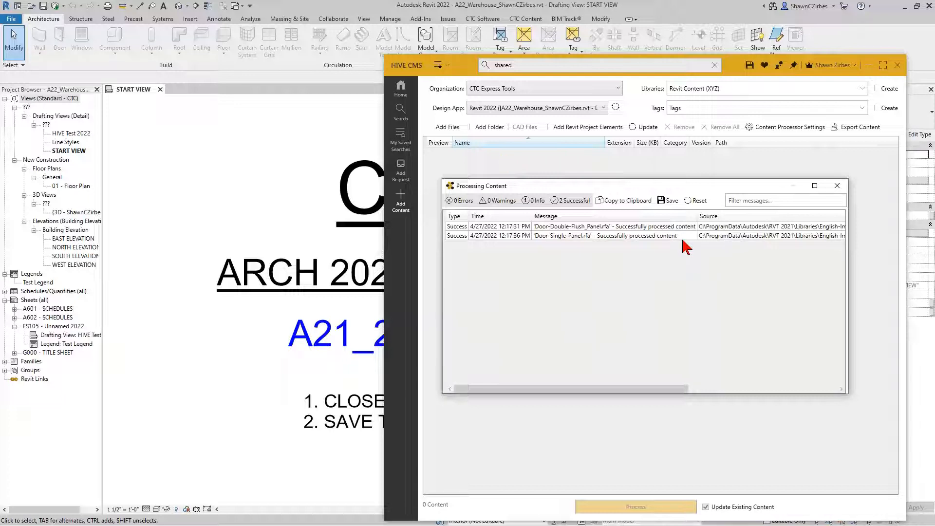
{"action": "left_click", "coordinate": [837, 185]}
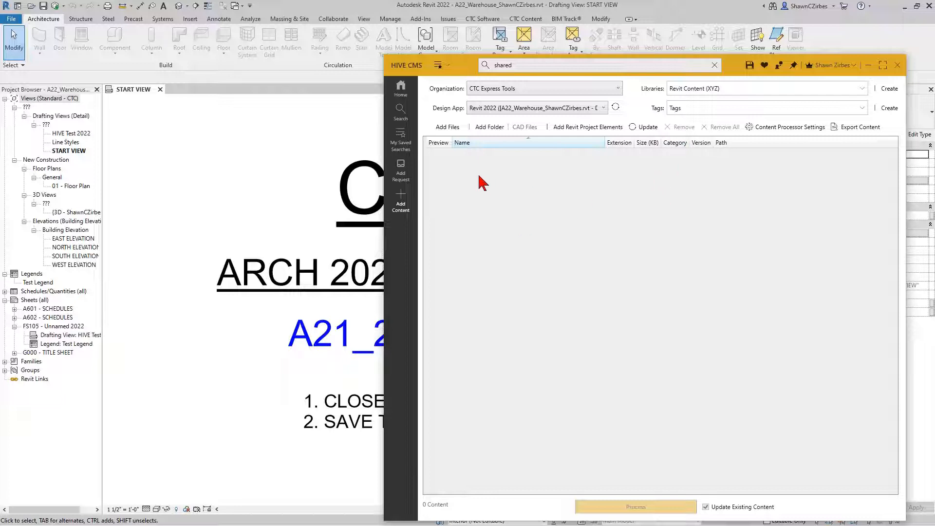
Step: Clear the search term and filter the content search to the Revit Content (XYZ) library
{"action": "left_click", "coordinate": [400, 114]}
{"action": "left_click", "coordinate": [801, 151]}
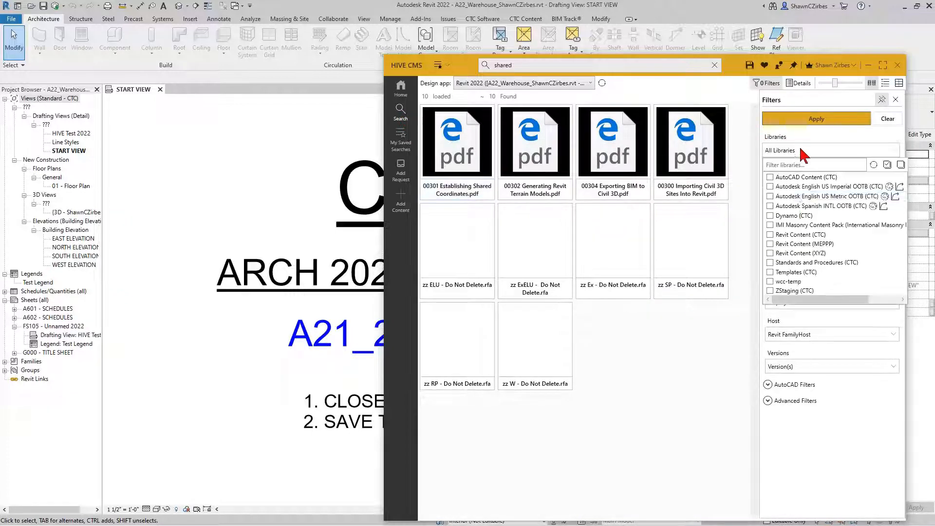
{"action": "left_click", "coordinate": [769, 253]}
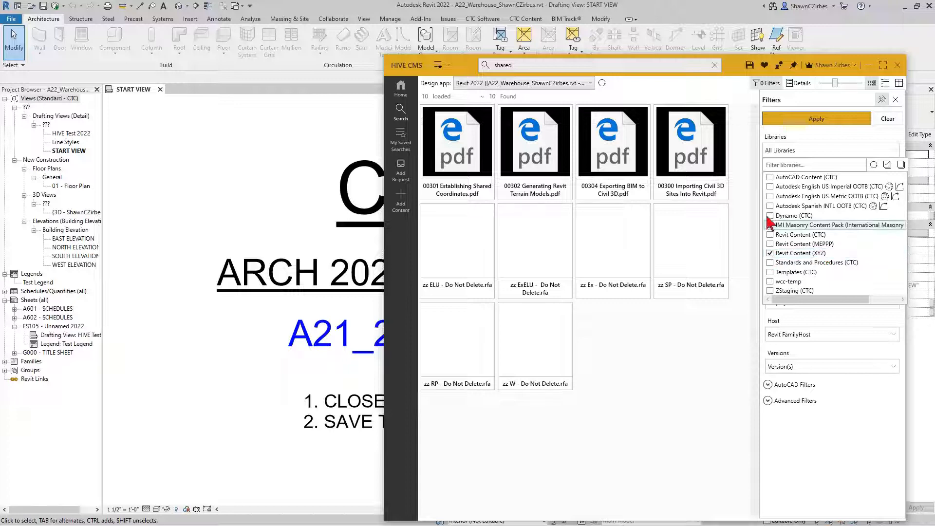
{"action": "left_click", "coordinate": [714, 67]}
{"action": "left_click", "coordinate": [803, 128]}
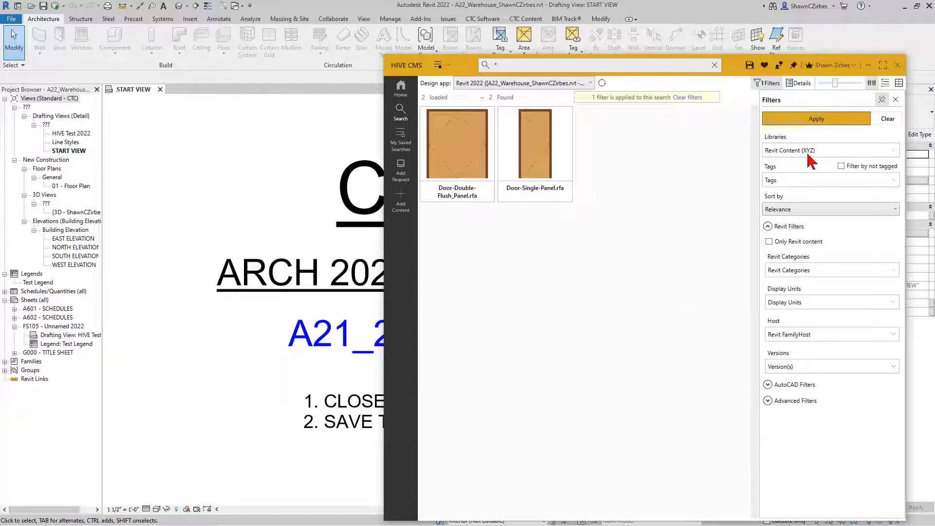
Step: Show the content details and review the properties and Revit version of Door-Single-Panel.rfa and Door-Double-Flush_Panel.rfa
{"action": "left_click", "coordinate": [462, 200]}
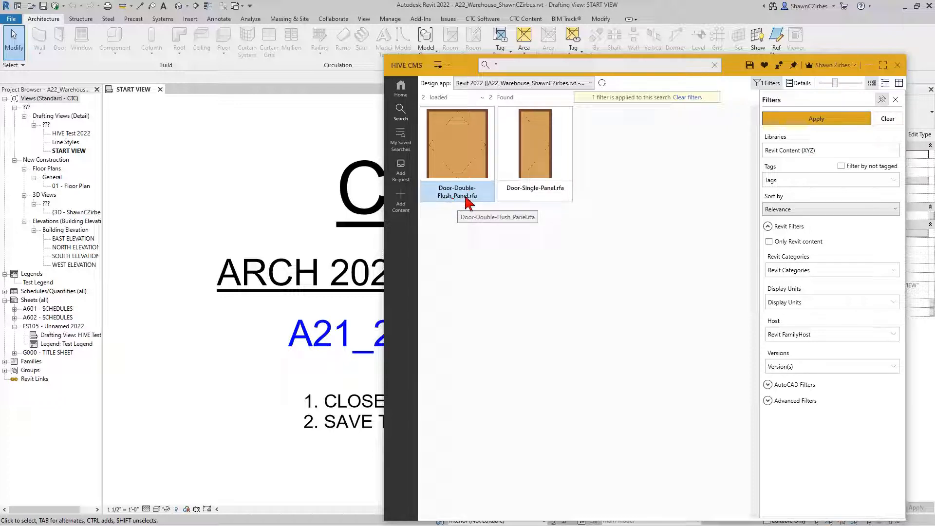
{"action": "left_click", "coordinate": [531, 191]}
{"action": "left_click", "coordinate": [484, 162]}
{"action": "left_click", "coordinate": [536, 192]}
{"action": "left_click", "coordinate": [502, 248]}
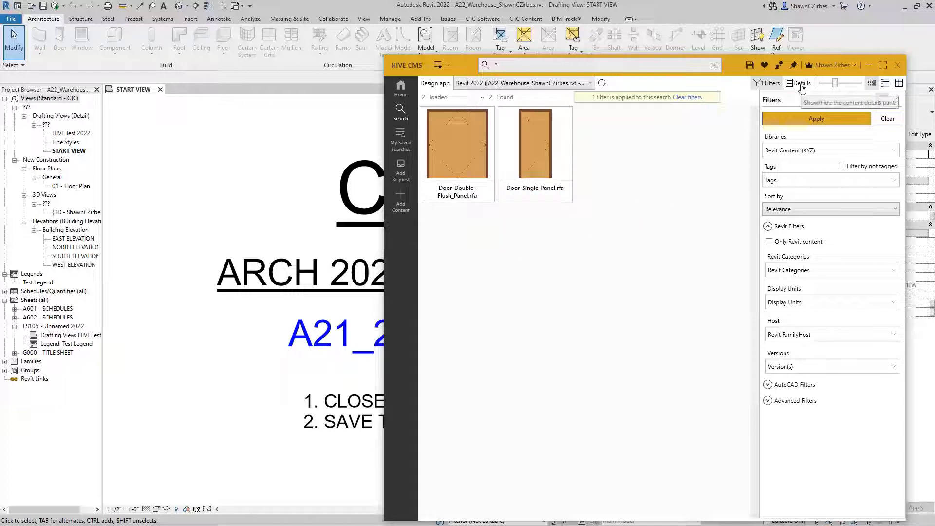
{"action": "left_click", "coordinate": [800, 83]}
{"action": "left_click", "coordinate": [429, 262]}
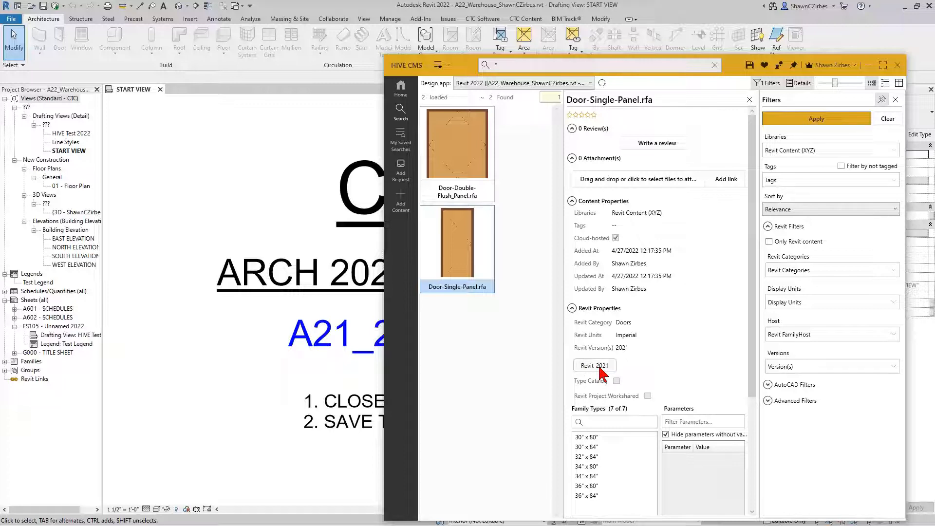
{"action": "left_click", "coordinate": [460, 163]}
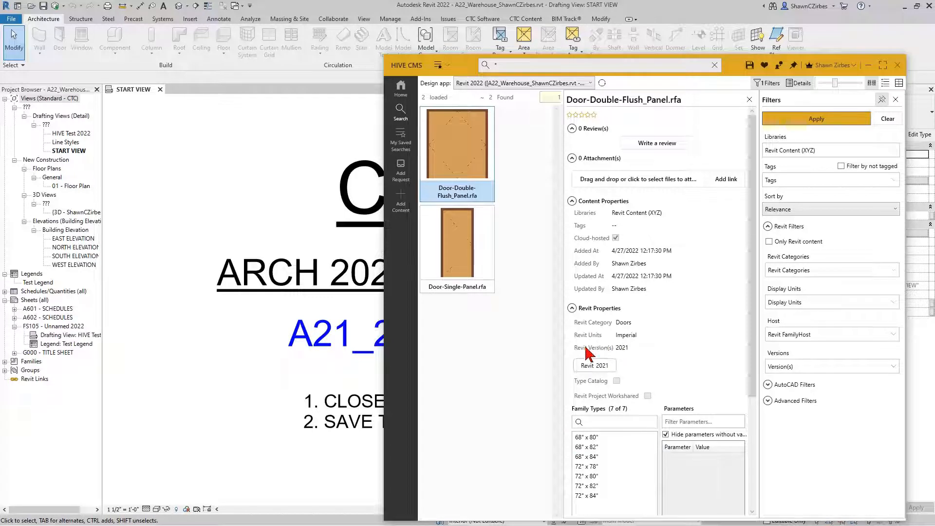
{"action": "left_click", "coordinate": [593, 366]}
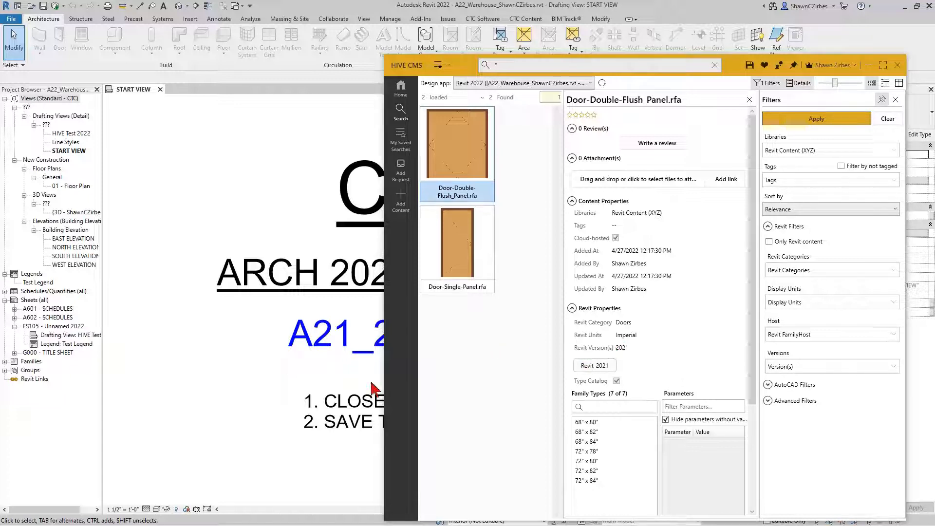
{"action": "left_click_drag", "start_coordinate": [385, 385], "coordinate": [272, 395]}
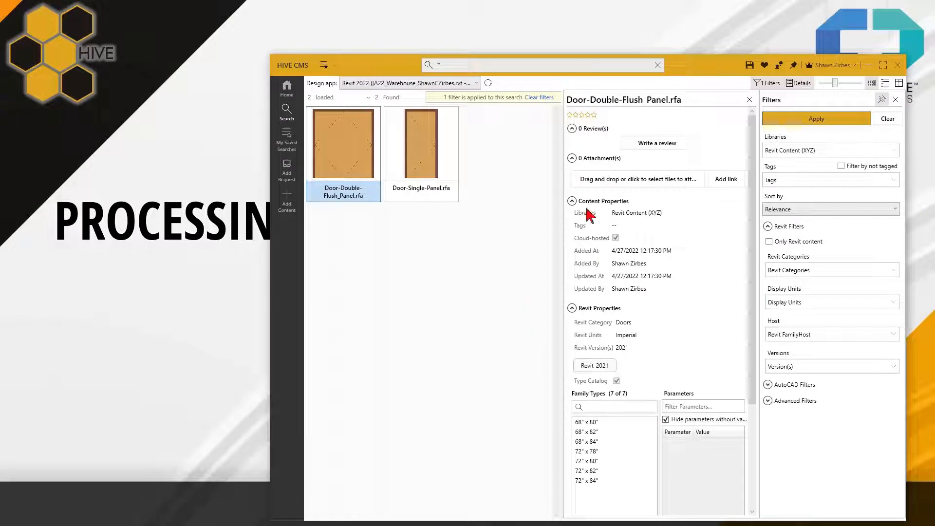
Step: Return to the Add Content page, bring Revit up behind it and shorten the HIVE CMS window to uncover the ribbon
{"action": "left_click", "coordinate": [286, 200]}
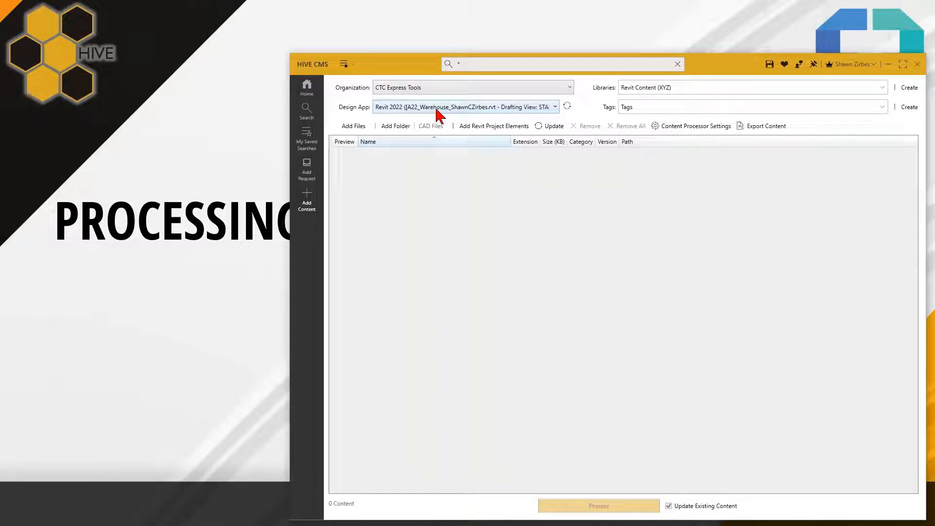
{"action": "key", "text": "alt+Tab"}
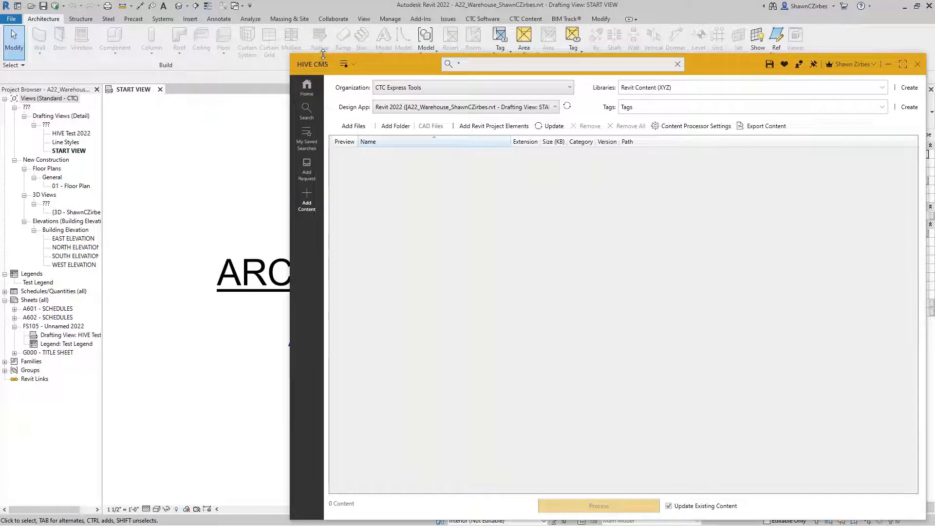
{"action": "left_click_drag", "start_coordinate": [327, 64], "coordinate": [327, 72]}
{"action": "left_click_drag", "start_coordinate": [333, 79], "coordinate": [335, 72]}
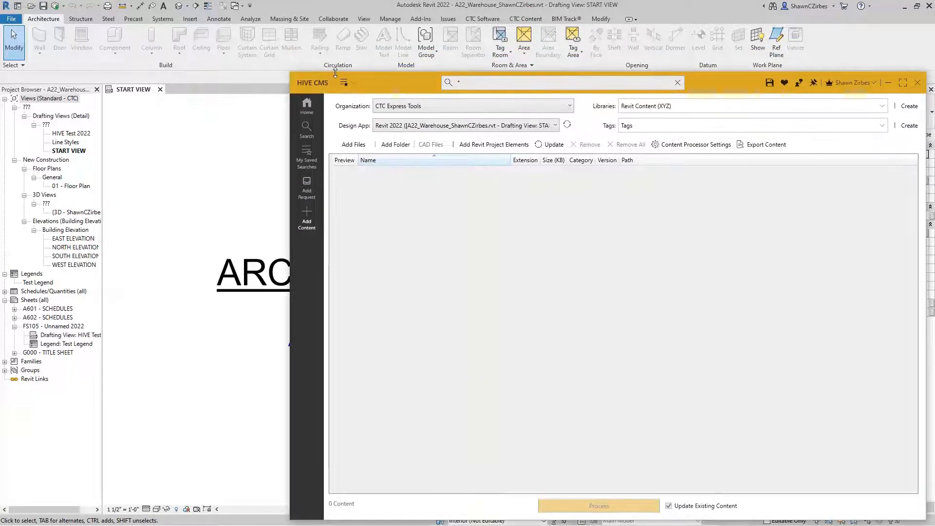
Step: Close the open warehouse project in Revit, relinquish its elements and worksets, and narrow the HIVE CMS window
{"action": "left_click", "coordinate": [160, 89]}
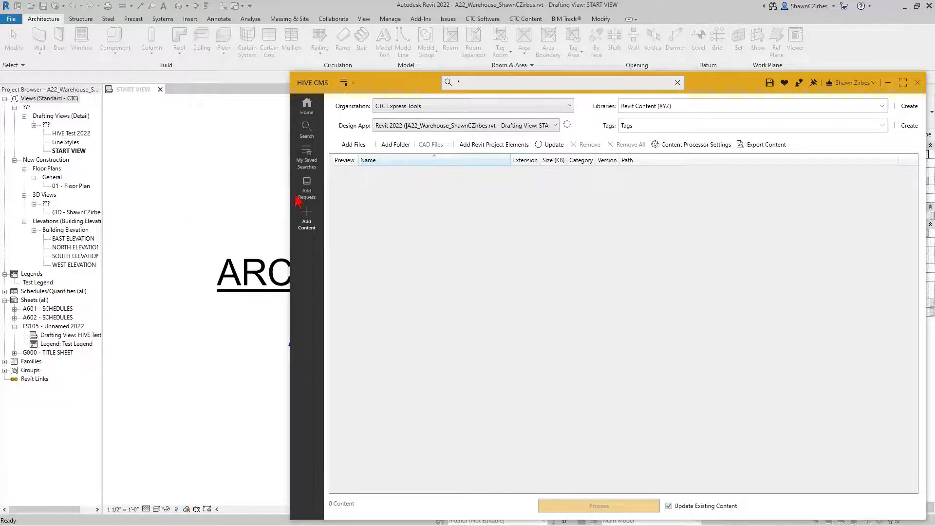
{"action": "left_click_drag", "start_coordinate": [290, 197], "coordinate": [489, 197]}
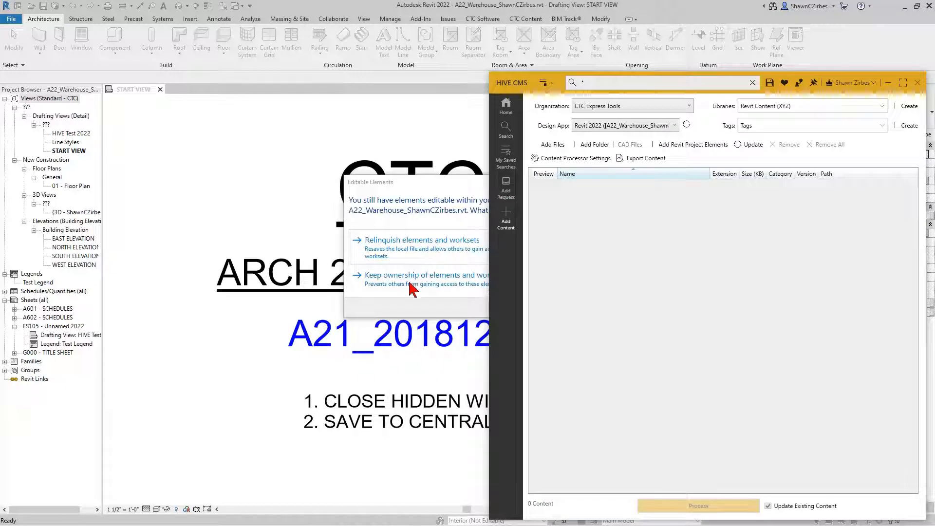
{"action": "left_click", "coordinate": [411, 252]}
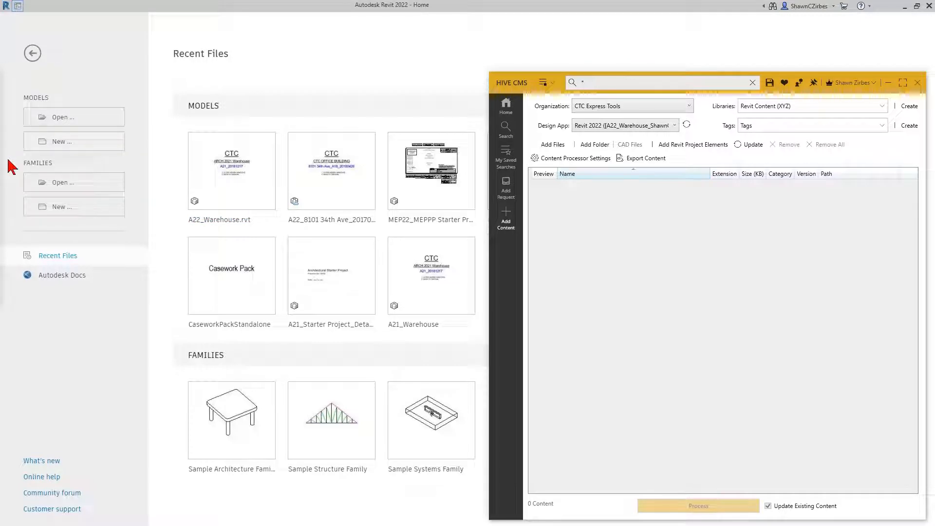
Step: Browse for a model to open in Revit, going to the HIVE folder inside RET Settings under !RET Demo
{"action": "left_click_drag", "start_coordinate": [0, 80], "coordinate": [152, 54]}
{"action": "scroll", "coordinate": [109, 183], "scroll_direction": "down", "scroll_amount": 5}
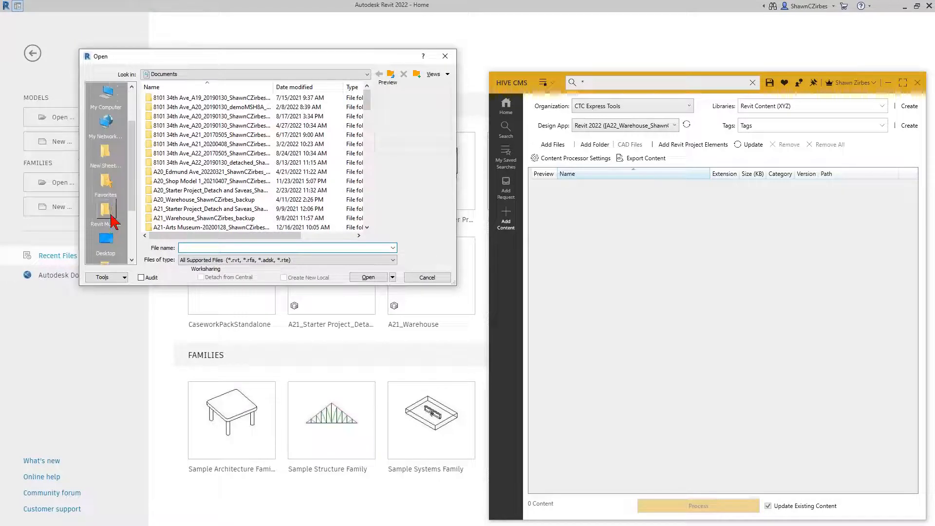
{"action": "left_click", "coordinate": [105, 124]}
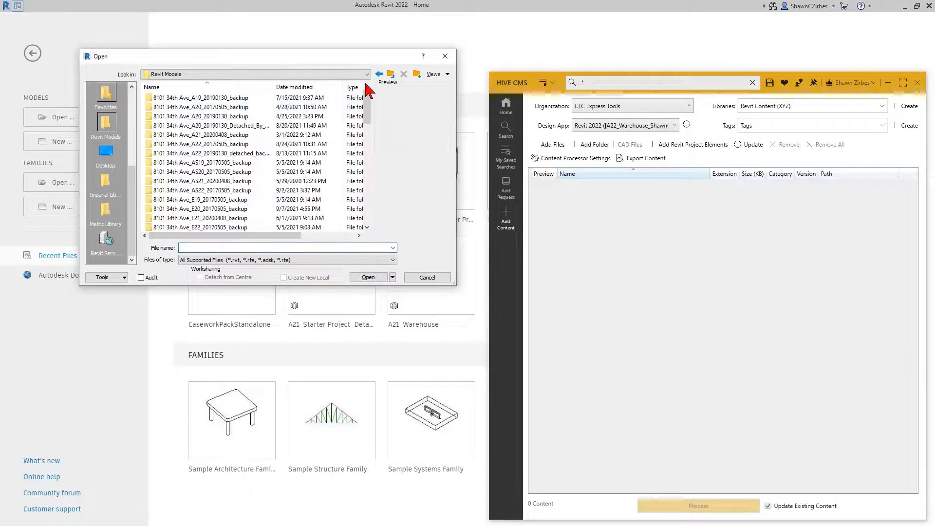
{"action": "left_click", "coordinate": [391, 74]}
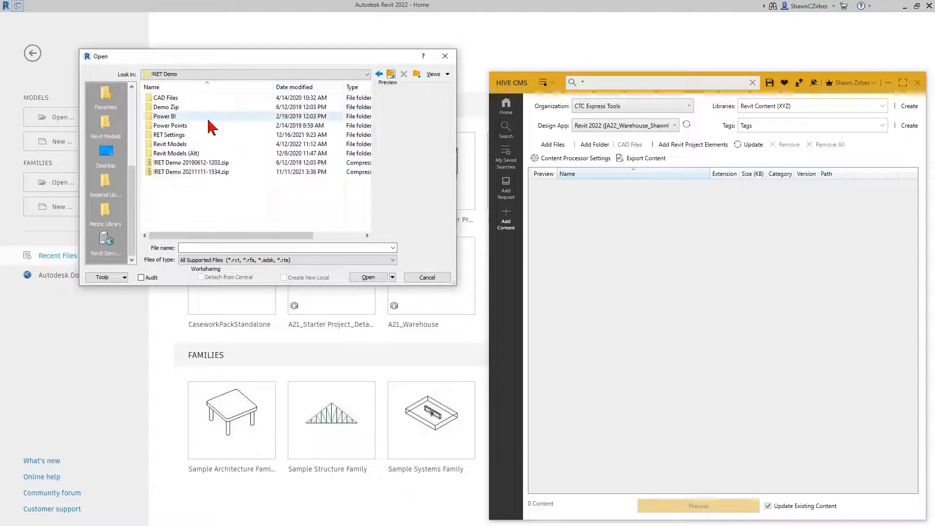
{"action": "double_click", "coordinate": [173, 144]}
{"action": "left_click", "coordinate": [391, 74]}
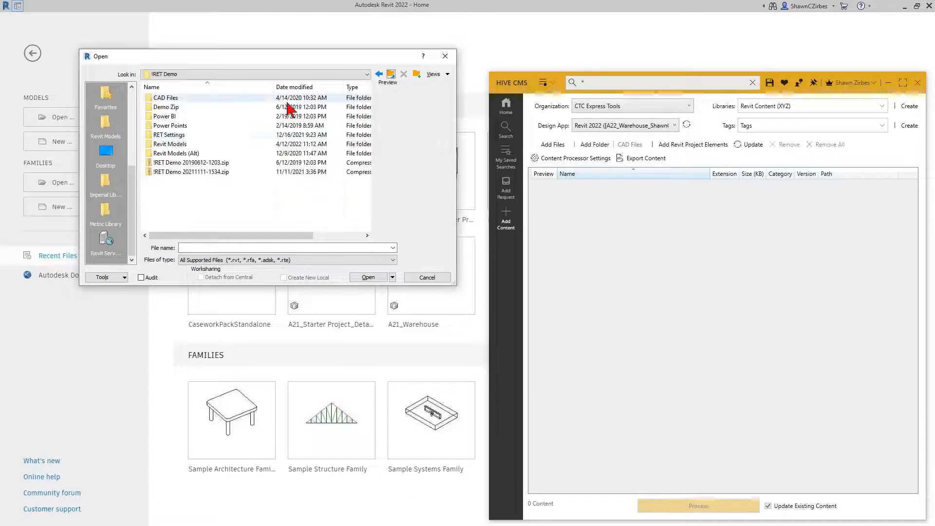
{"action": "double_click", "coordinate": [171, 141]}
{"action": "double_click", "coordinate": [173, 125]}
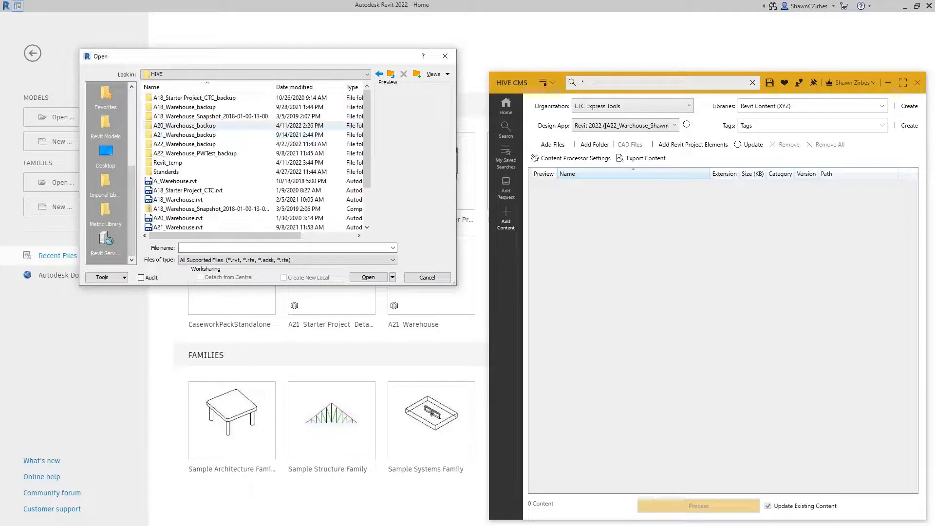
Step: Open A22_Warehouse.rvt from the HIVE folder with Create New Local turned off
{"action": "scroll", "coordinate": [179, 198], "scroll_direction": "down", "scroll_amount": 2}
{"action": "left_click", "coordinate": [173, 191]}
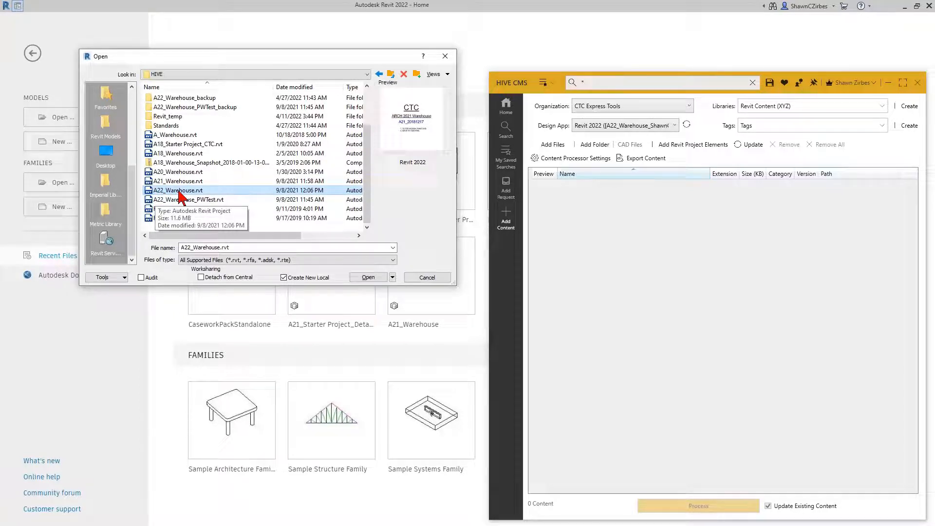
{"action": "left_click", "coordinate": [284, 278]}
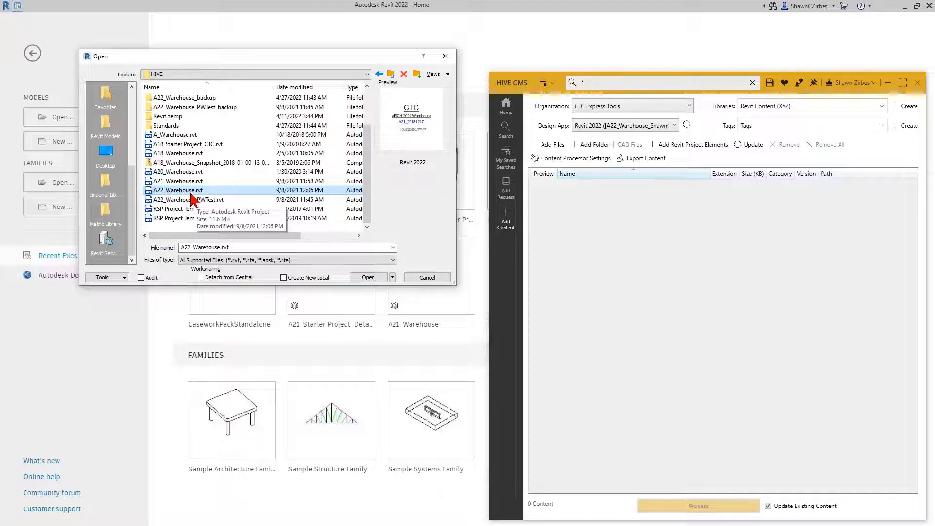
{"action": "mouse_move", "coordinate": [202, 236]}
{"action": "left_mouse_down"}
{"action": "mouse_move", "coordinate": [254, 235]}
{"action": "mouse_move", "coordinate": [199, 236]}
{"action": "left_mouse_up"}
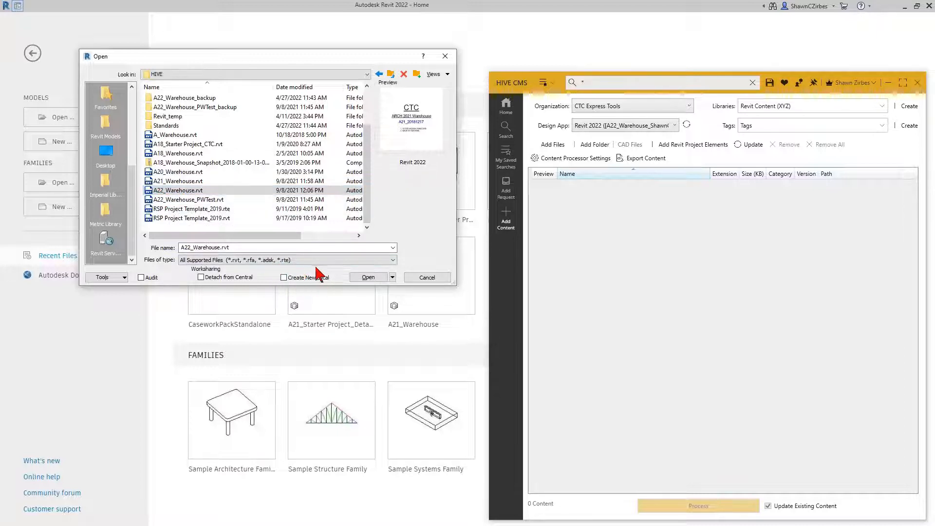
{"action": "left_click", "coordinate": [392, 277]}
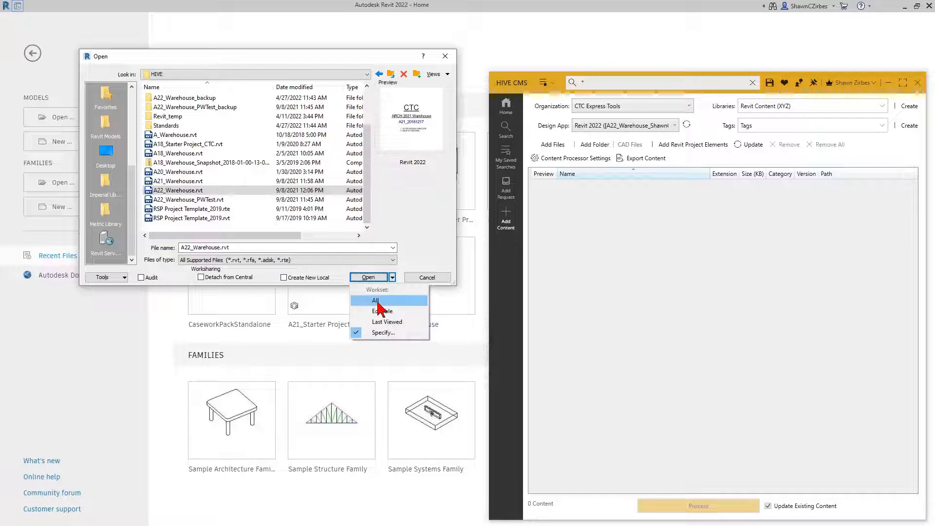
{"action": "left_click", "coordinate": [368, 283]}
{"action": "left_click", "coordinate": [361, 276]}
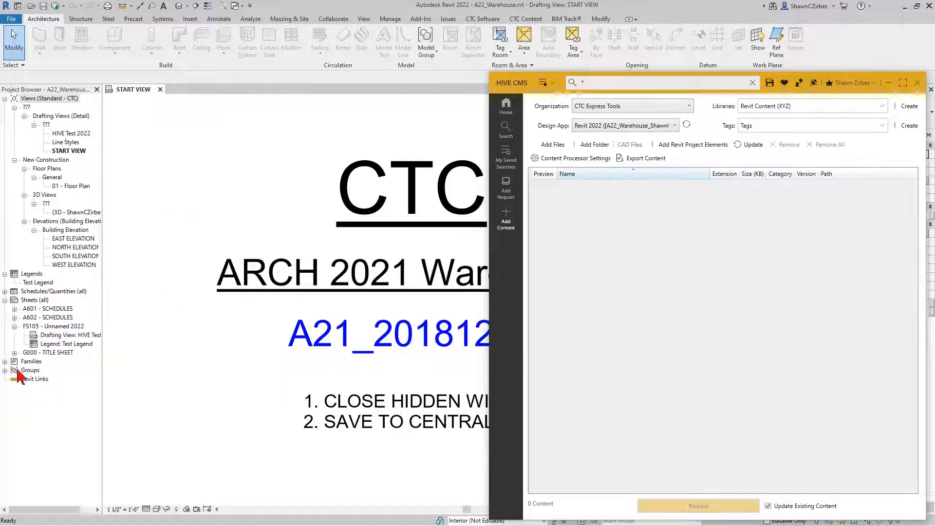
Step: Examine the schedules on sheet A602, the project's schedule list, Test Legend and its placement on sheet FS105 in Revit's Project Browser
{"action": "left_click", "coordinate": [15, 317]}
{"action": "left_click", "coordinate": [45, 318]}
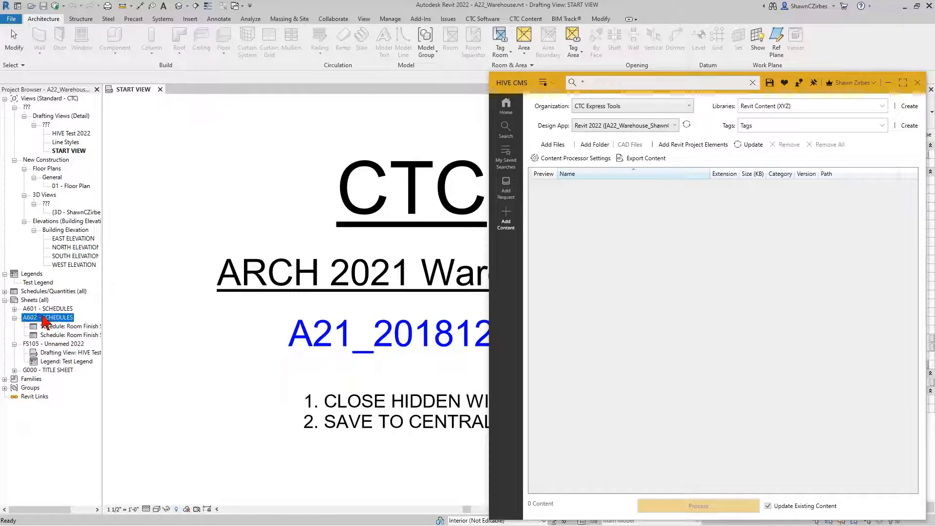
{"action": "left_click", "coordinate": [4, 291]}
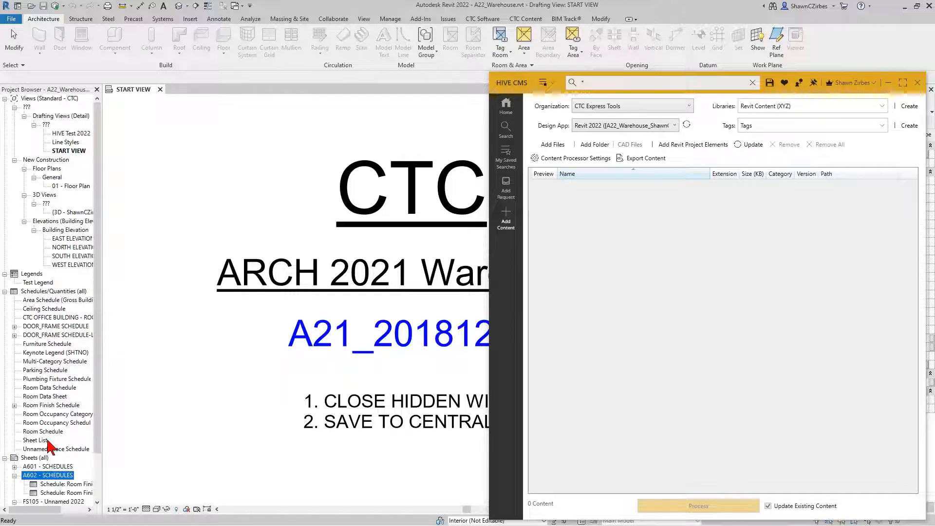
{"action": "left_click", "coordinate": [4, 291]}
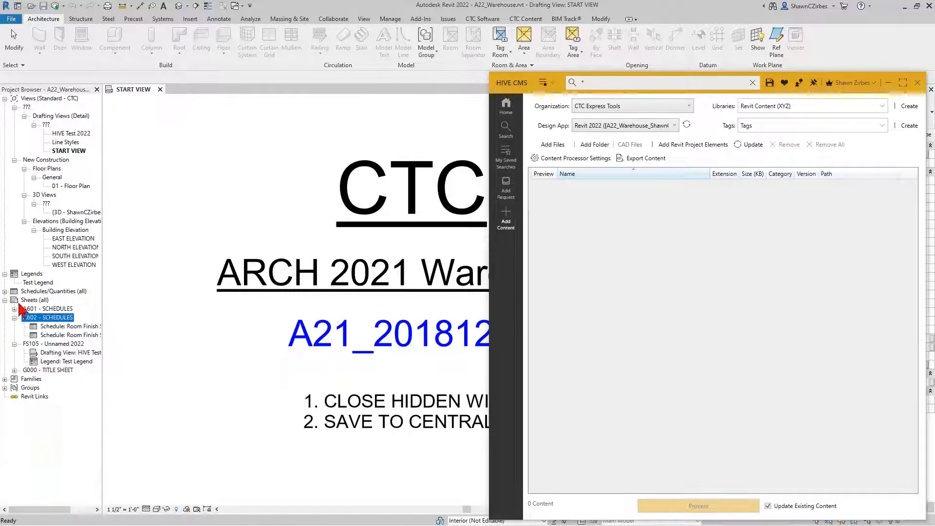
{"action": "left_click", "coordinate": [38, 283]}
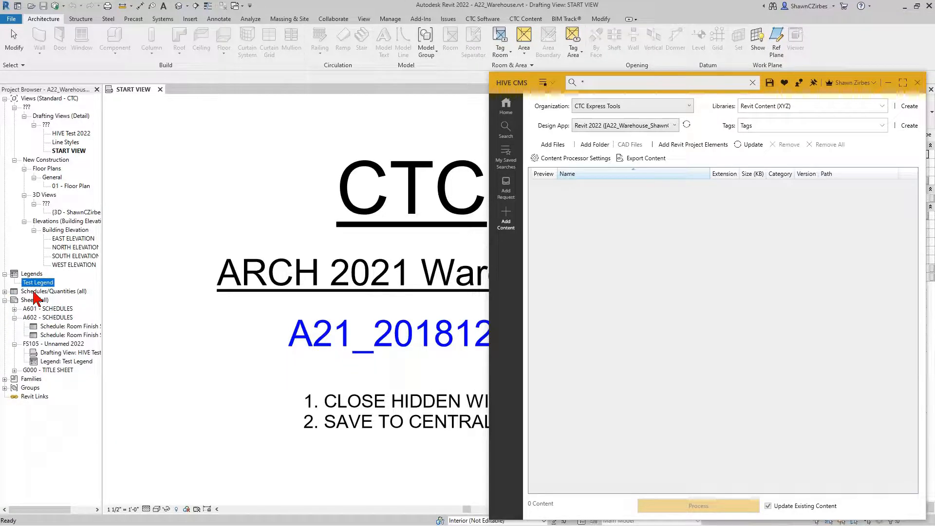
{"action": "left_click", "coordinate": [61, 362]}
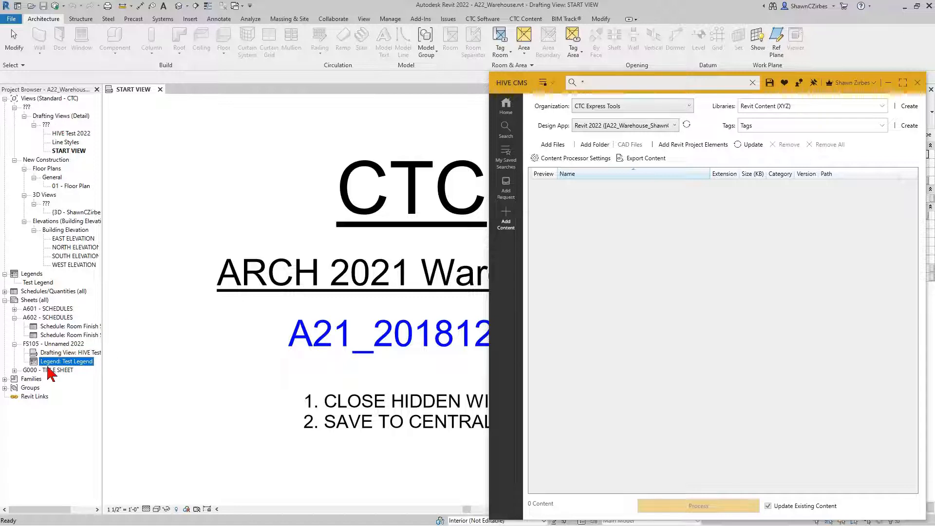
Step: Look through the project's Families in the Project Browser, down to the basic, curtain and stacked wall types
{"action": "left_click", "coordinate": [4, 379]}
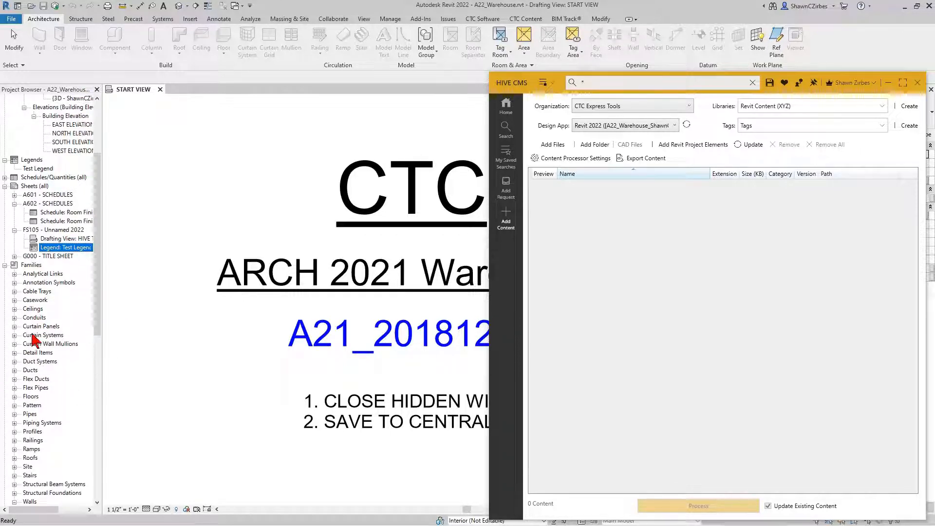
{"action": "scroll", "coordinate": [31, 333], "scroll_direction": "down", "scroll_amount": 2}
{"action": "scroll", "coordinate": [19, 465], "scroll_direction": "down", "scroll_amount": 12}
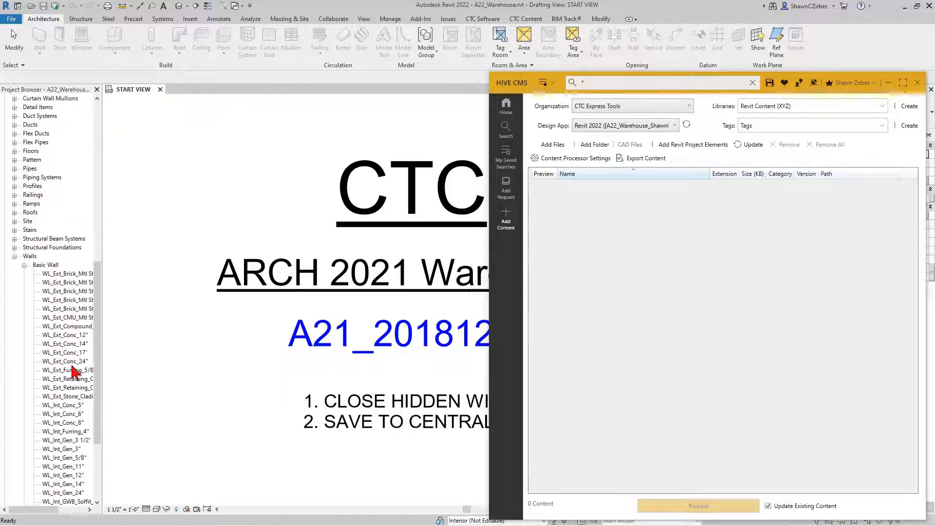
{"action": "scroll", "coordinate": [68, 411], "scroll_direction": "down", "scroll_amount": 1}
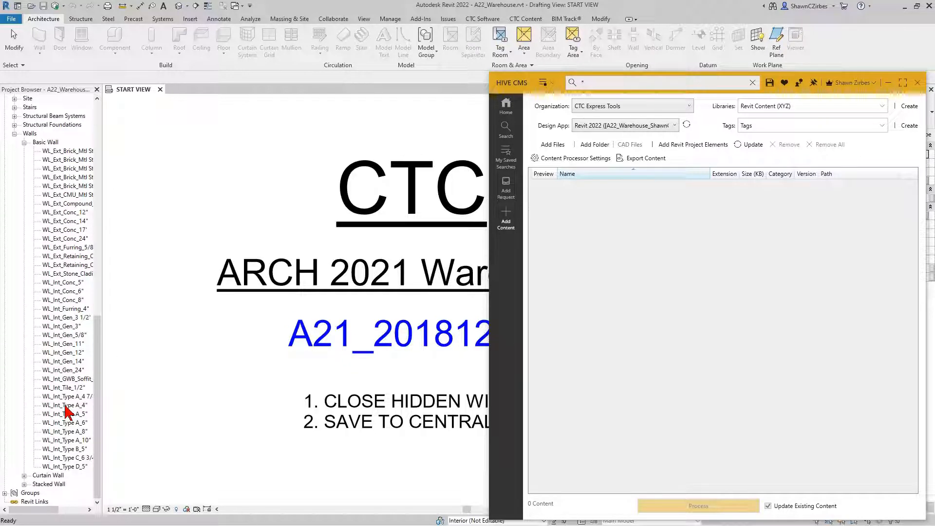
{"action": "left_click", "coordinate": [23, 485]}
{"action": "left_click", "coordinate": [24, 476]}
{"action": "scroll", "coordinate": [44, 467], "scroll_direction": "down", "scroll_amount": 2}
{"action": "scroll", "coordinate": [52, 470], "scroll_direction": "up", "scroll_amount": 6}
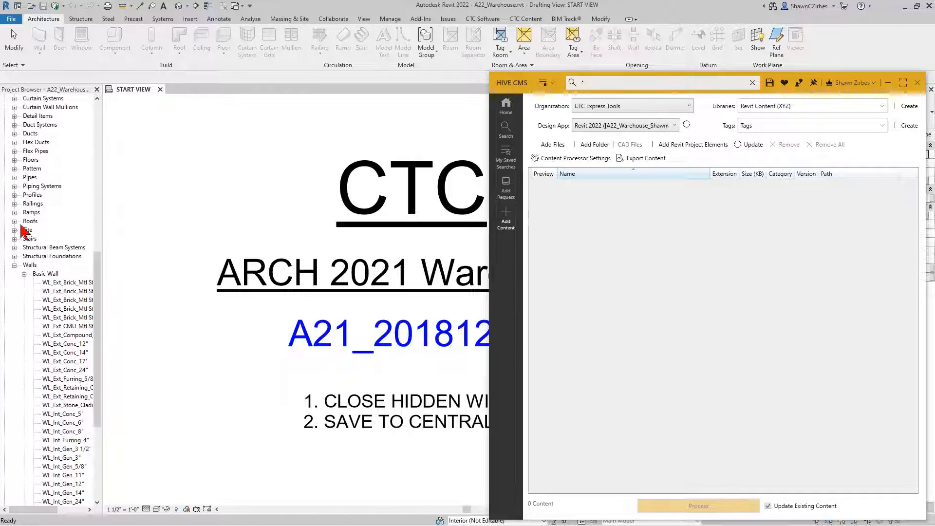
Step: Inspect the slab edge type under the Floors family category and collapse that category again
{"action": "left_click", "coordinate": [14, 159]}
{"action": "left_click", "coordinate": [24, 177]}
{"action": "scroll", "coordinate": [57, 328], "scroll_direction": "up", "scroll_amount": 2}
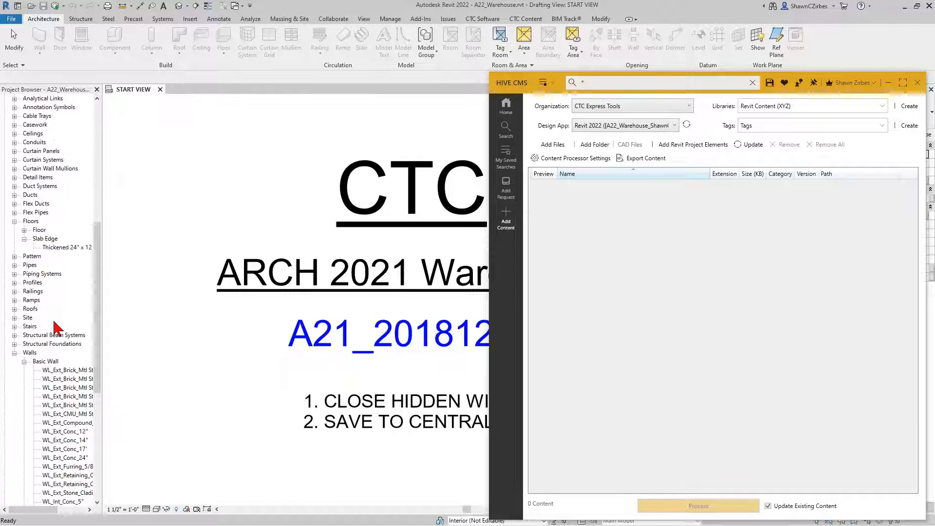
{"action": "scroll", "coordinate": [55, 331], "scroll_direction": "up", "scroll_amount": 5}
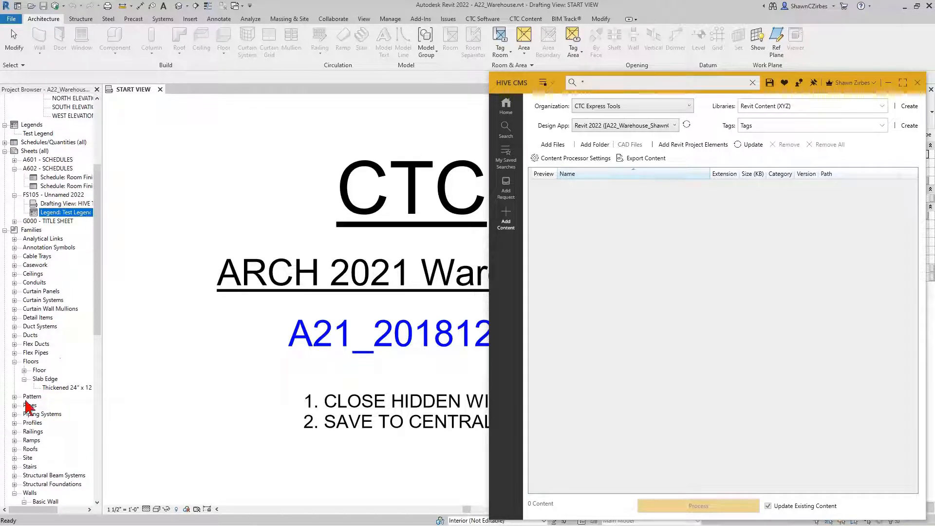
{"action": "left_click", "coordinate": [23, 379]}
{"action": "left_click", "coordinate": [14, 362]}
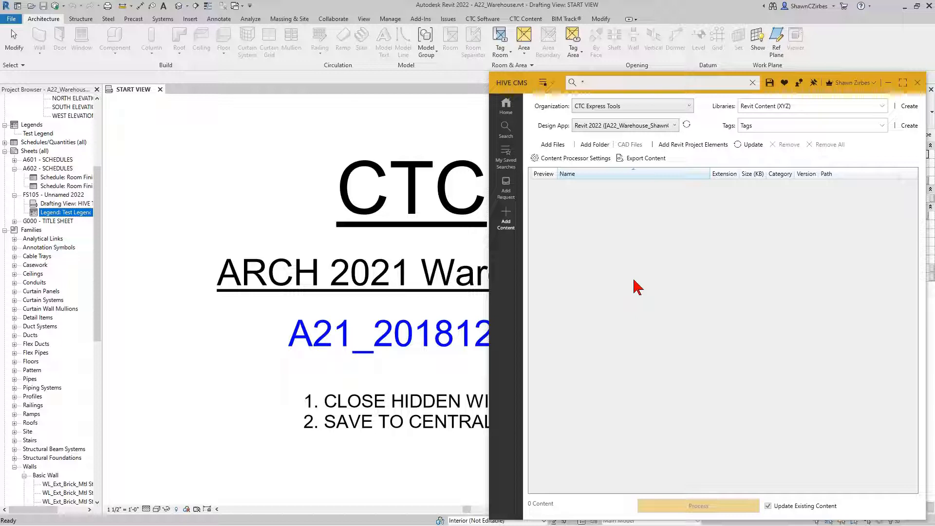
Step: Bring up the list of Revit project elements in HIVE CMS and sort it by category
{"action": "left_click", "coordinate": [690, 145]}
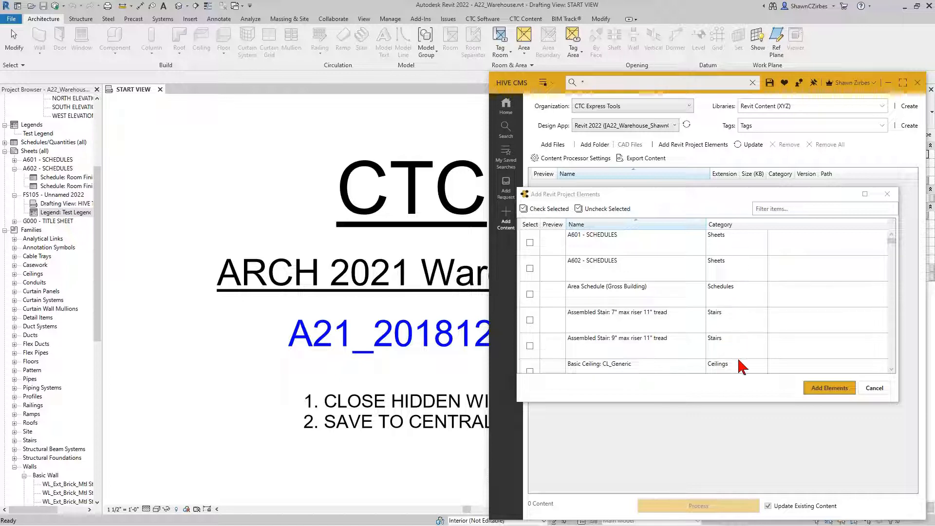
{"action": "left_click", "coordinate": [727, 226]}
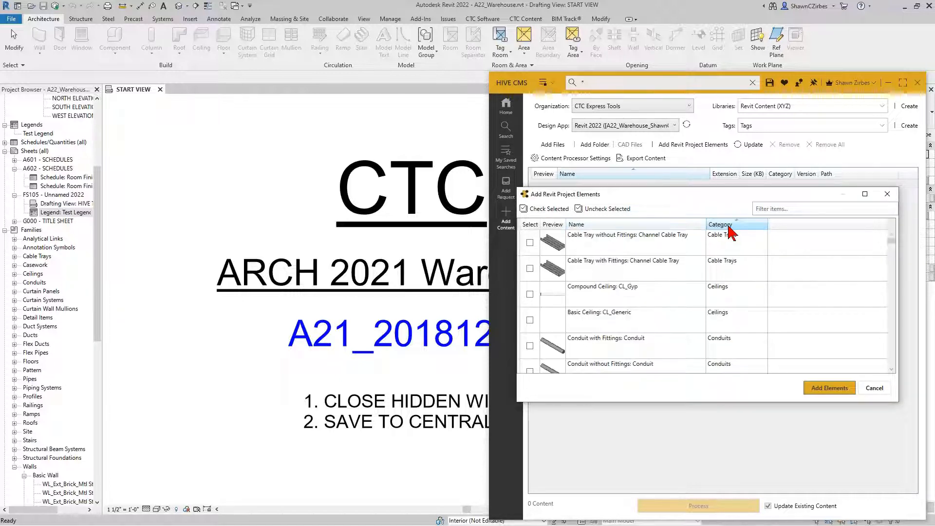
{"action": "scroll", "coordinate": [725, 280], "scroll_direction": "down", "scroll_amount": 3}
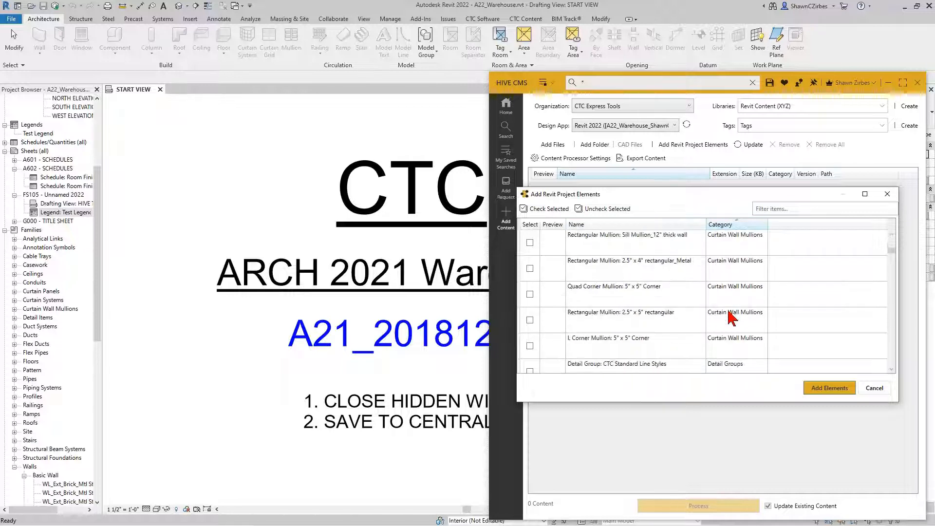
{"action": "scroll", "coordinate": [726, 279], "scroll_direction": "up", "scroll_amount": 2}
Step: Filter the project elements by "walls - ba" so only basic wall types are listed
{"action": "left_click", "coordinate": [787, 208]}
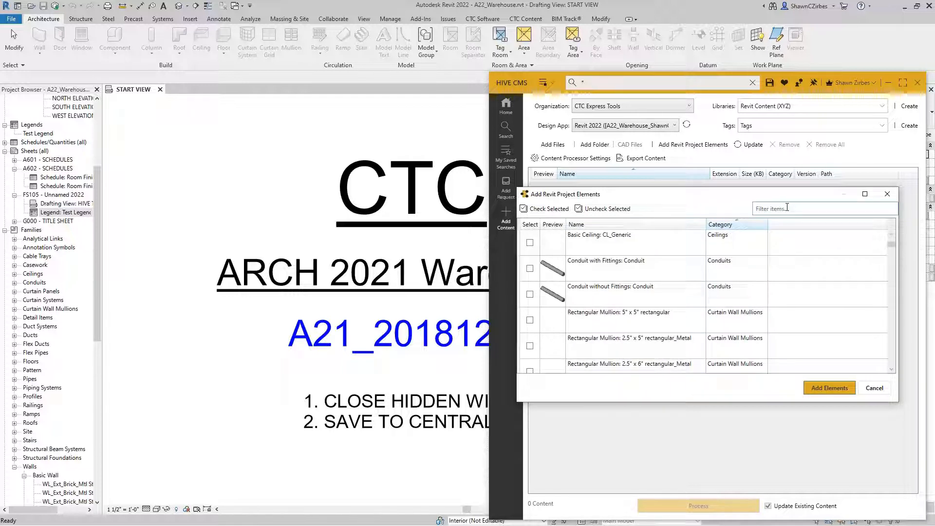
{"action": "type", "text": "wall"}
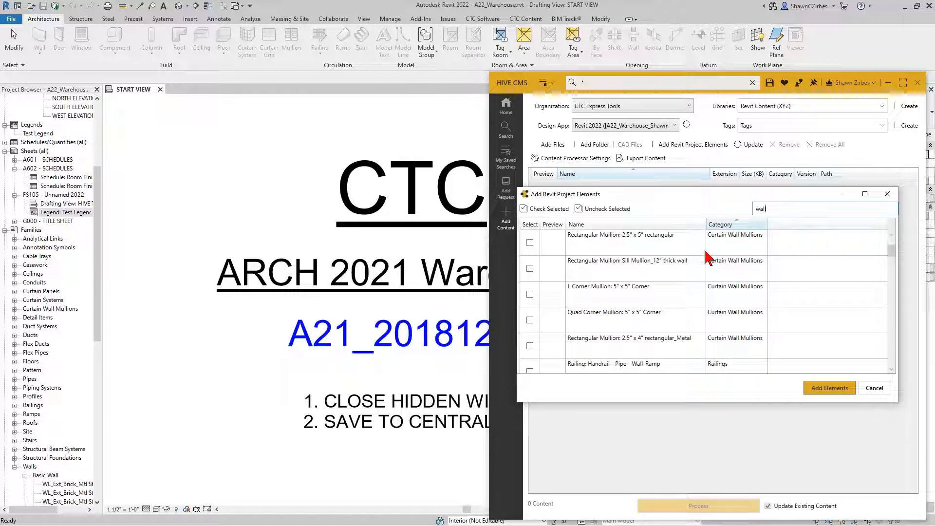
{"action": "scroll", "coordinate": [711, 258], "scroll_direction": "down", "scroll_amount": 8}
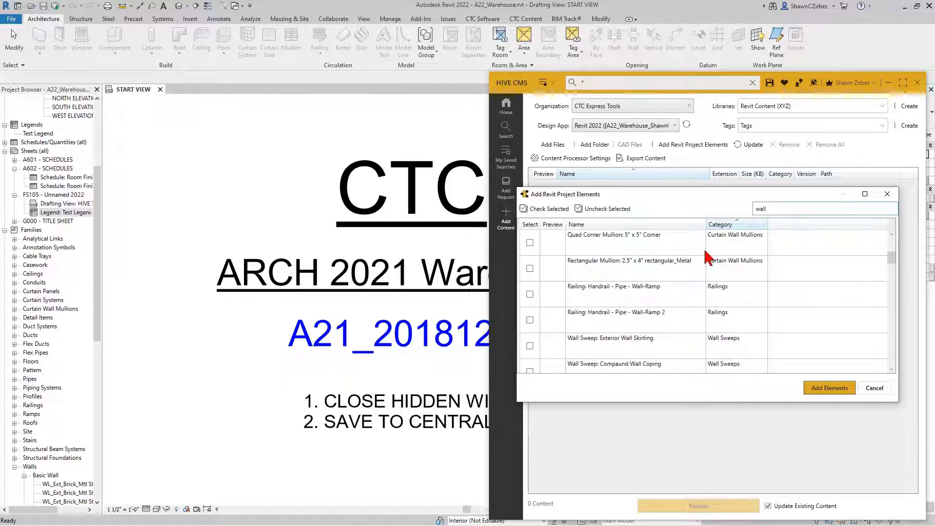
{"action": "scroll", "coordinate": [726, 322], "scroll_direction": "up", "scroll_amount": 2}
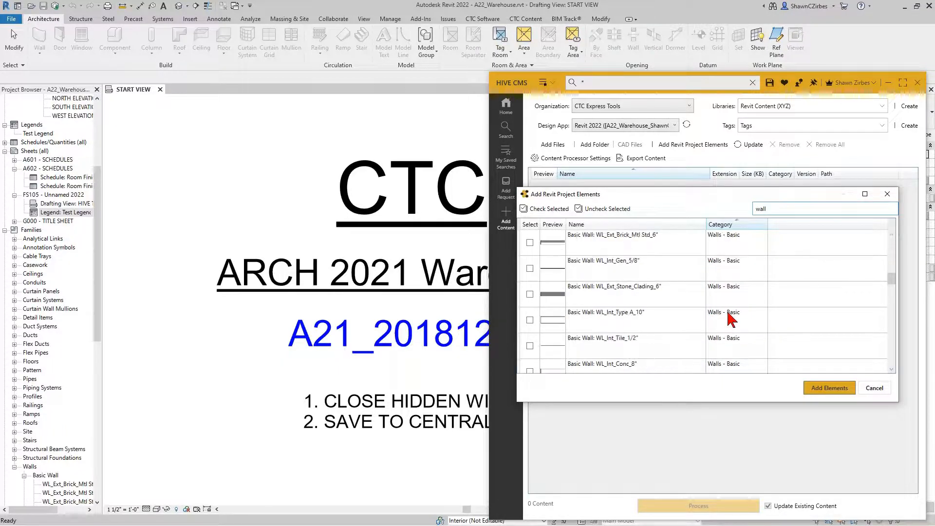
{"action": "type", "text": "s - ba"}
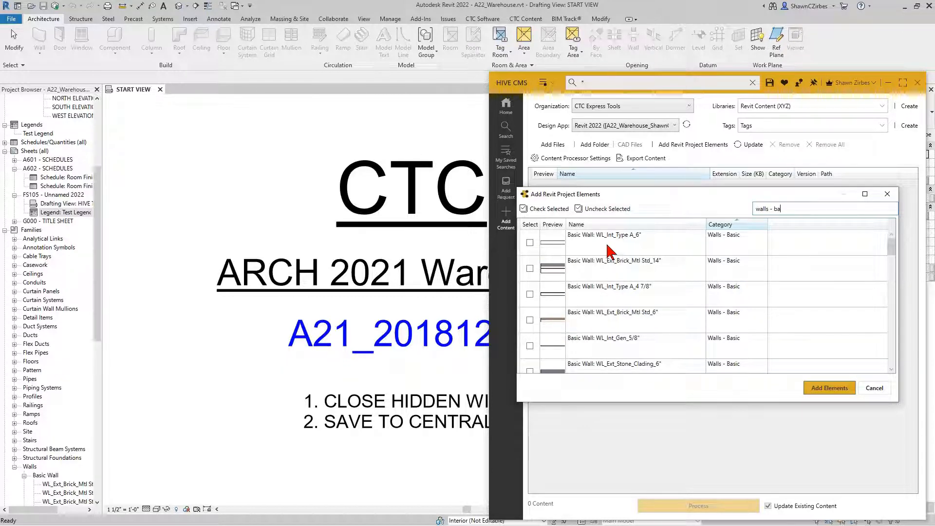
Step: Check all the filtered basic wall types and add them to the content list
{"action": "scroll", "coordinate": [618, 294], "scroll_direction": "down", "scroll_amount": 3}
{"action": "scroll", "coordinate": [618, 295], "scroll_direction": "down", "scroll_amount": 5}
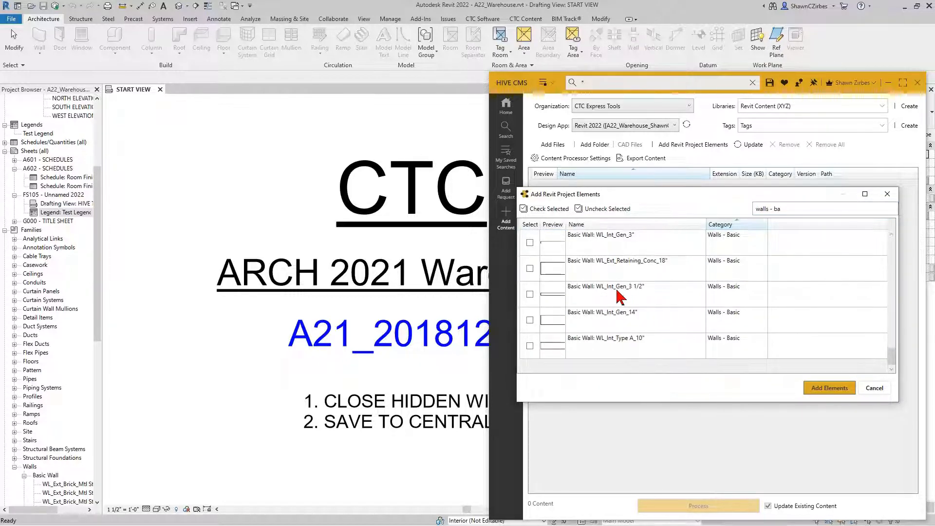
{"action": "left_click", "coordinate": [618, 347], "text": "shift"}
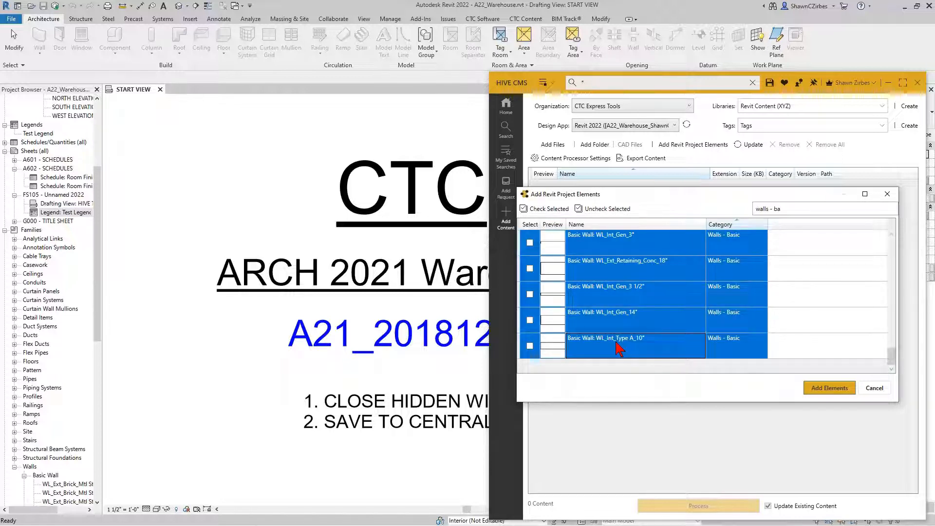
{"action": "left_click", "coordinate": [543, 208]}
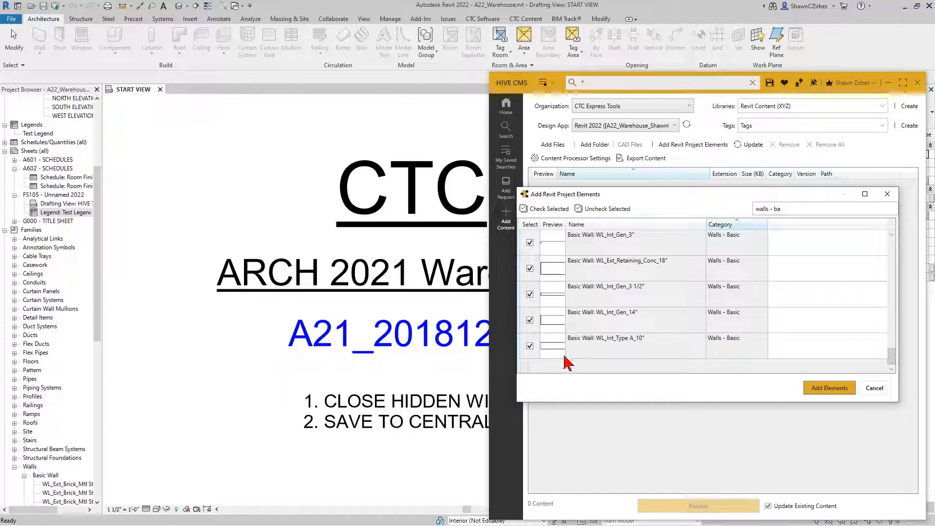
{"action": "left_click", "coordinate": [828, 388]}
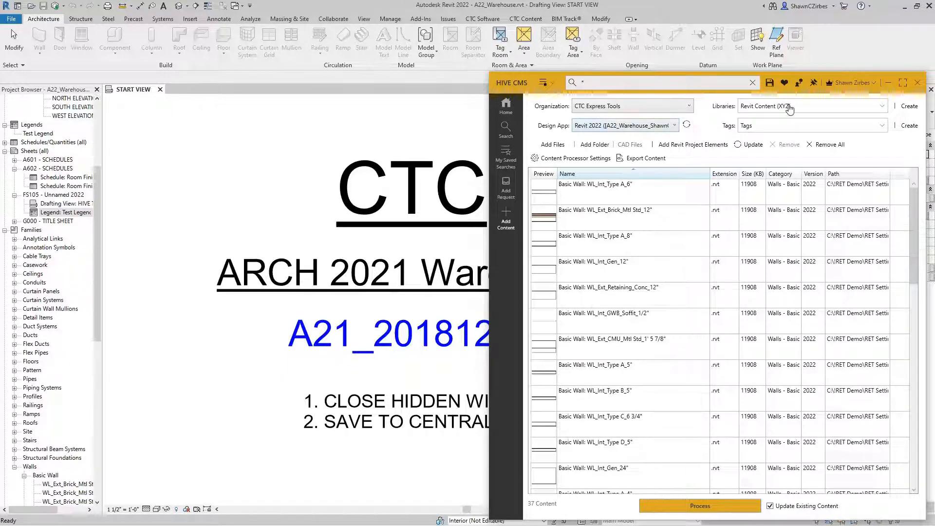
Step: Set the target library to Revit Content (CTC) in place of Revit Content (XYZ)
{"action": "left_click", "coordinate": [795, 113]}
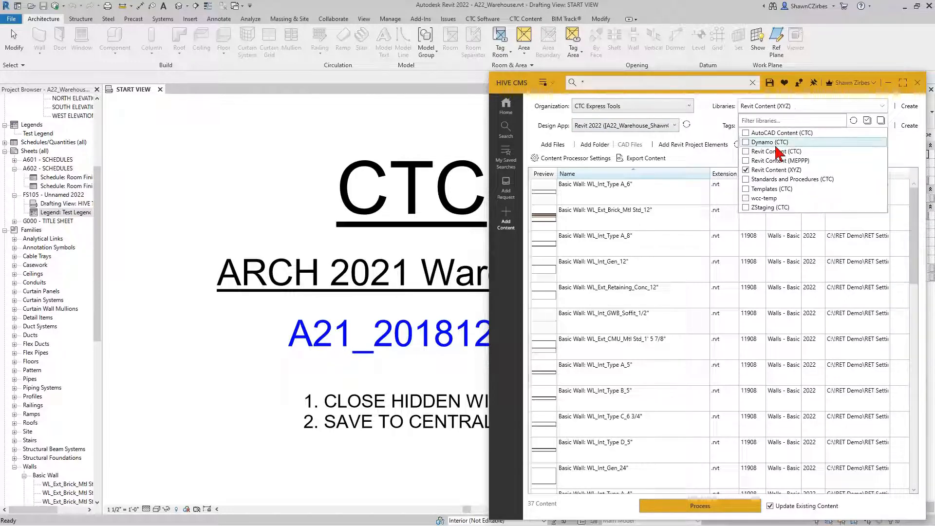
{"action": "left_click", "coordinate": [745, 151]}
{"action": "left_click", "coordinate": [745, 169]}
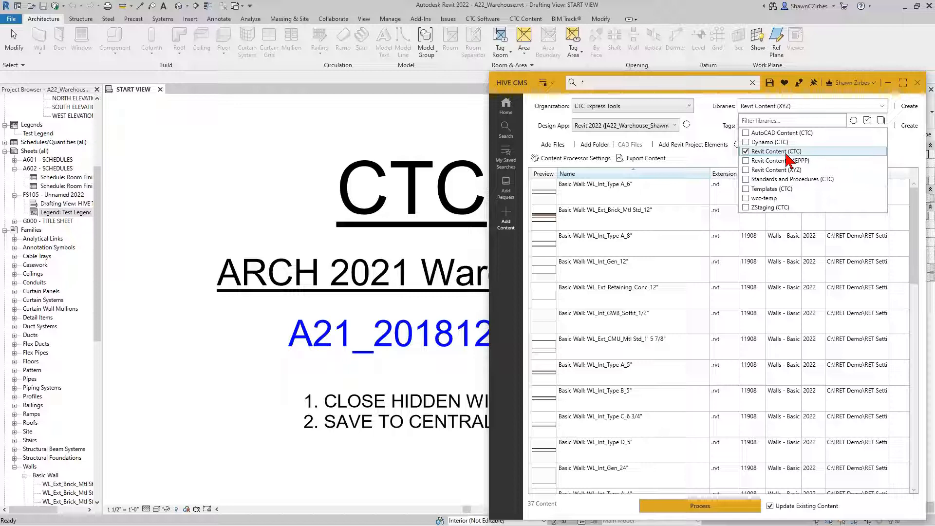
{"action": "left_click", "coordinate": [706, 108]}
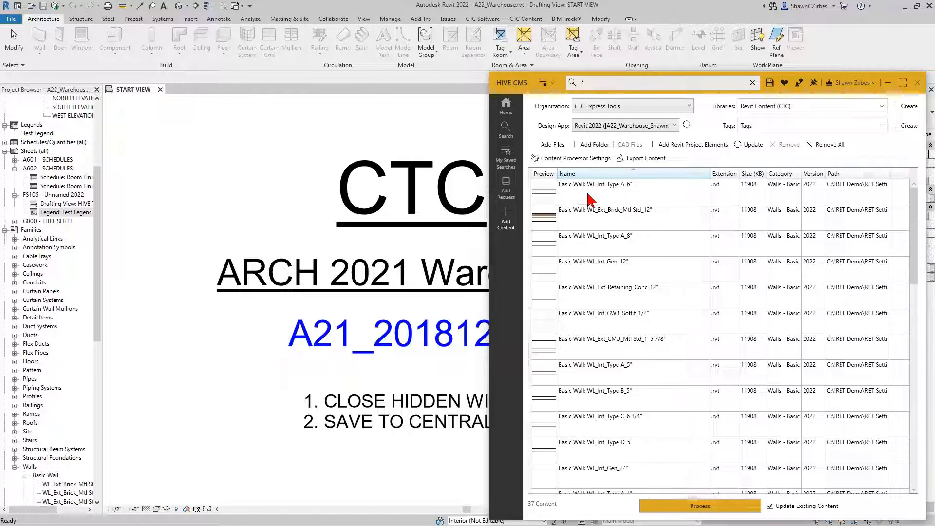
Step: Review the first wall types waiting to be processed and check which Revit sessions are offered as Design App
{"action": "left_click", "coordinate": [572, 186]}
{"action": "left_click", "coordinate": [583, 222]}
{"action": "left_click", "coordinate": [586, 250]}
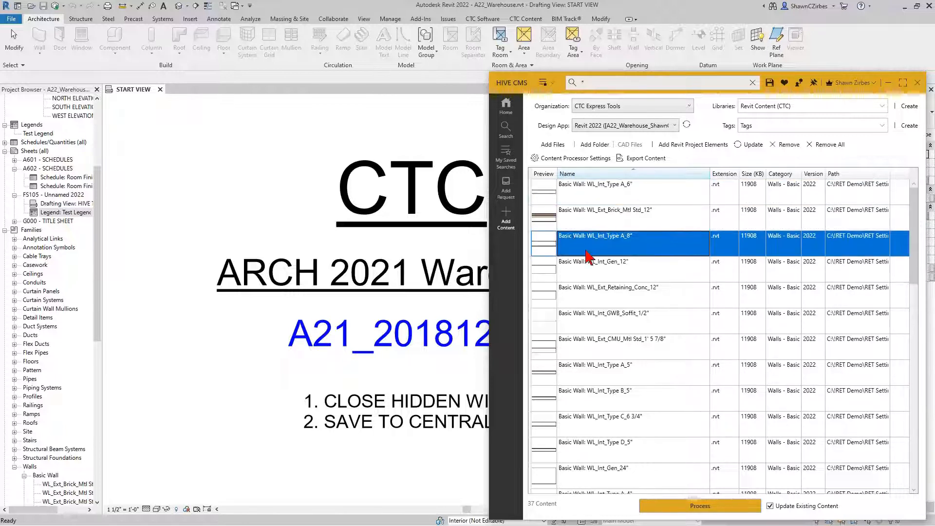
{"action": "left_click", "coordinate": [587, 268]}
{"action": "left_click", "coordinate": [589, 298]}
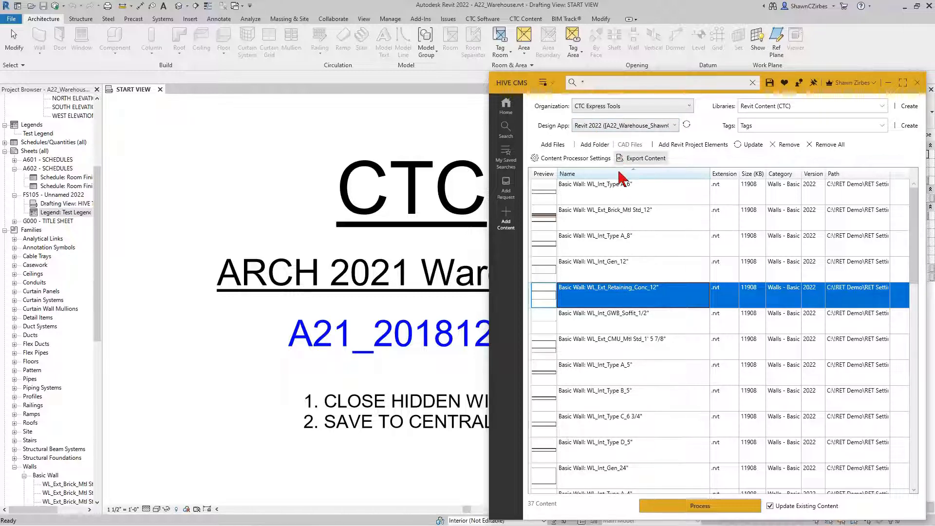
{"action": "left_click", "coordinate": [597, 126]}
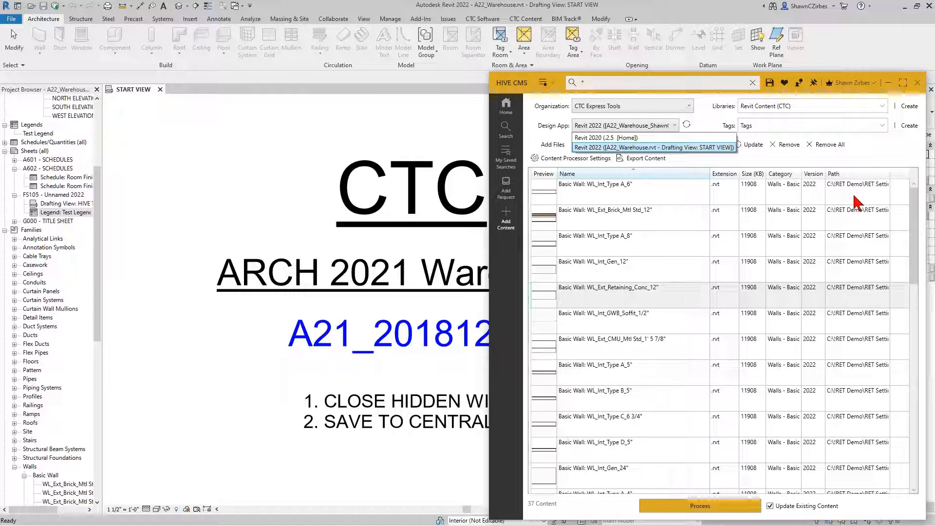
{"action": "left_click", "coordinate": [811, 162]}
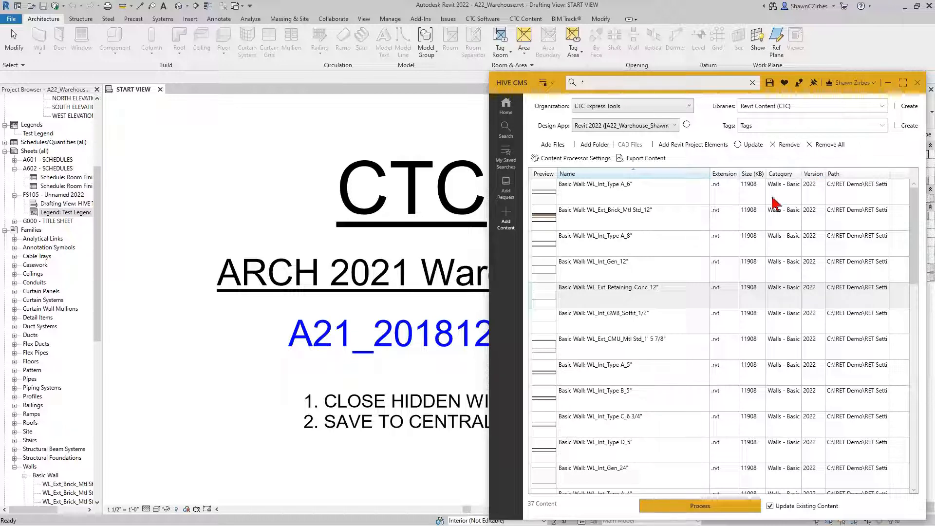
Step: Widen the HIVE CMS window to show the full file paths and inspect the first three wall entries
{"action": "left_click_drag", "start_coordinate": [487, 292], "coordinate": [384, 307]}
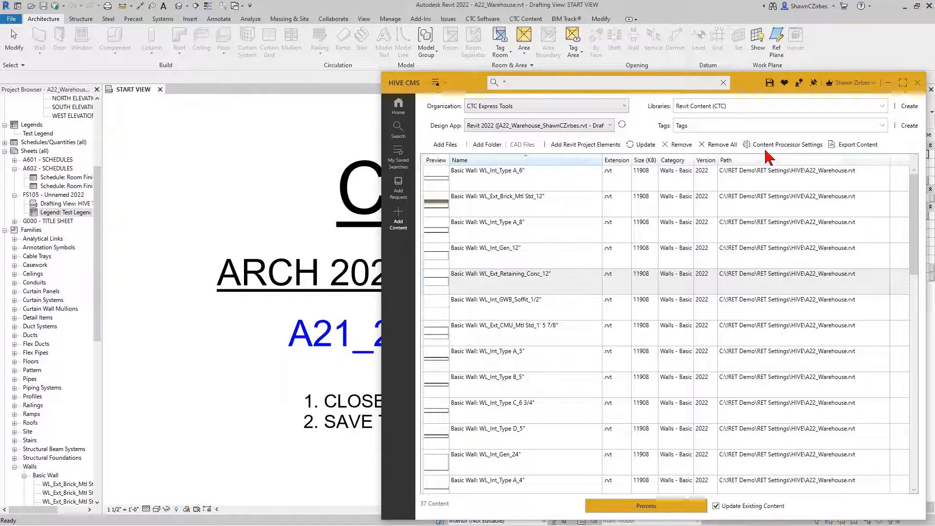
{"action": "left_click", "coordinate": [510, 184]}
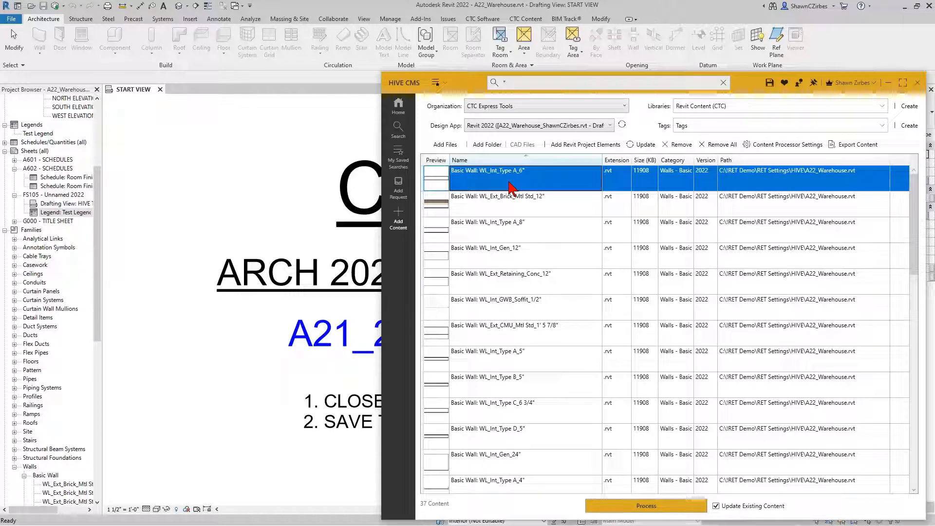
{"action": "left_click", "coordinate": [503, 210]}
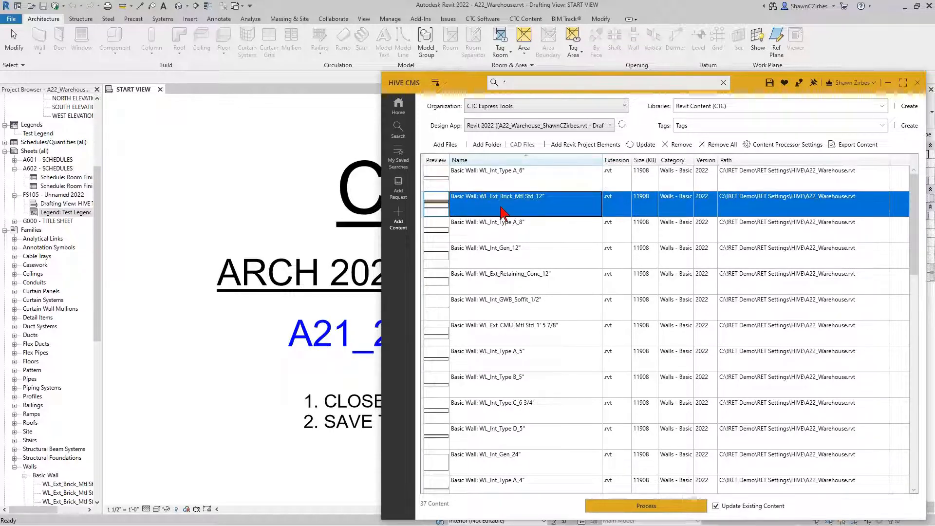
{"action": "left_click", "coordinate": [503, 237]}
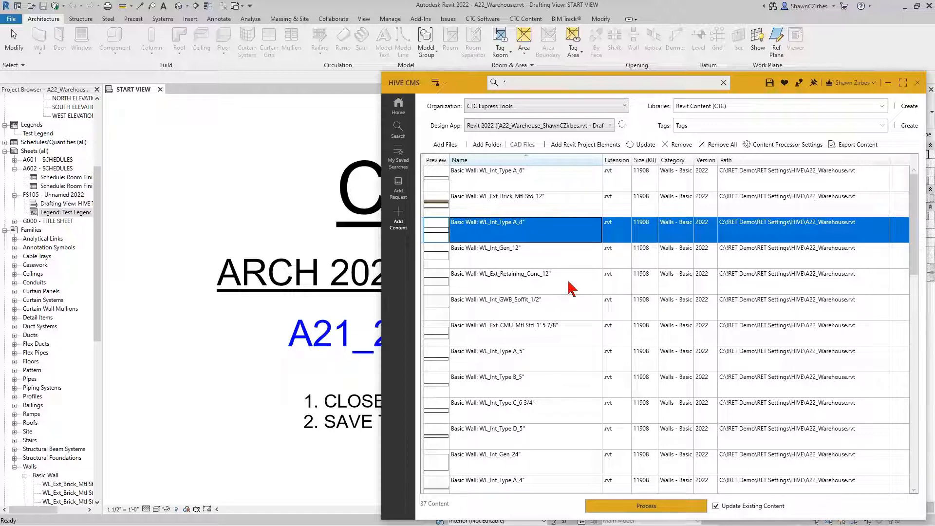
Step: Remove all the queued basic wall types from the content list so that it is empty
{"action": "scroll", "coordinate": [570, 290], "scroll_direction": "down", "scroll_amount": 5}
{"action": "left_click", "coordinate": [490, 458], "text": "shift"}
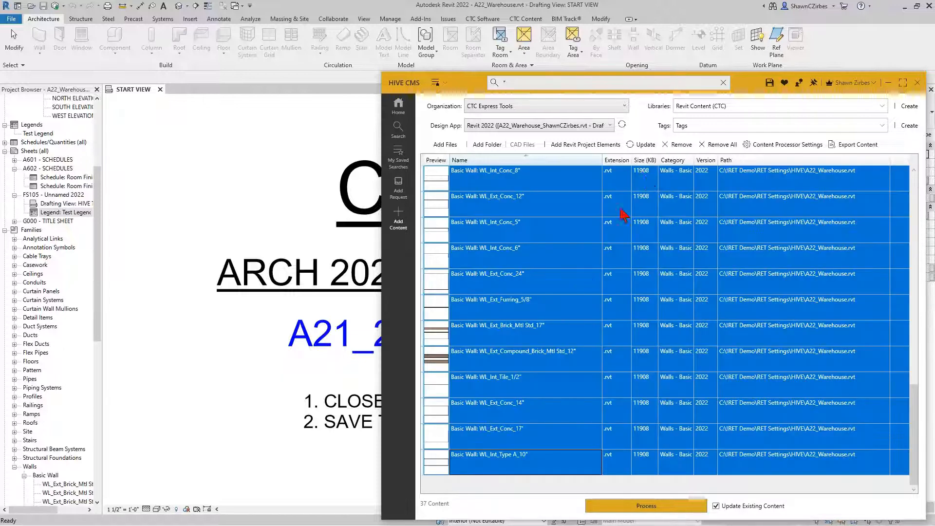
{"action": "left_click", "coordinate": [678, 144]}
{"action": "left_click", "coordinate": [472, 300]}
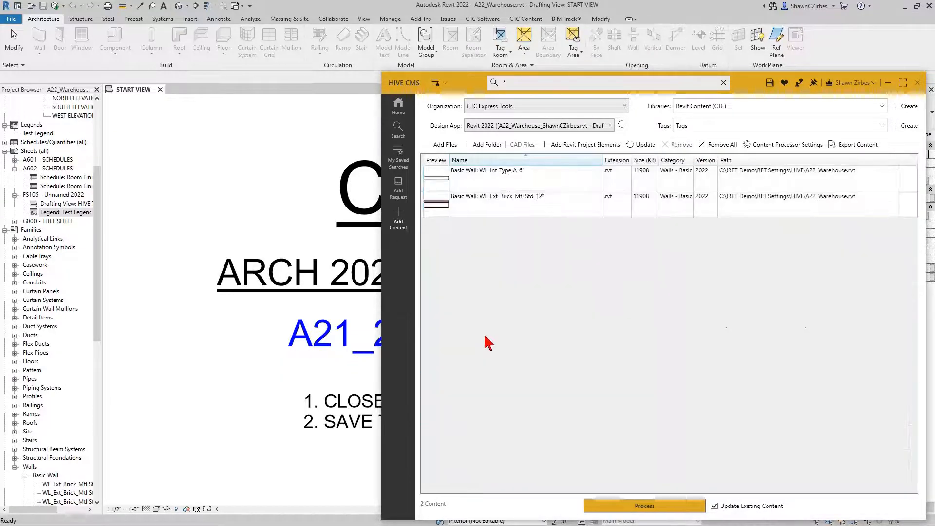
{"action": "left_click", "coordinate": [525, 177]}
{"action": "left_click", "coordinate": [532, 212]}
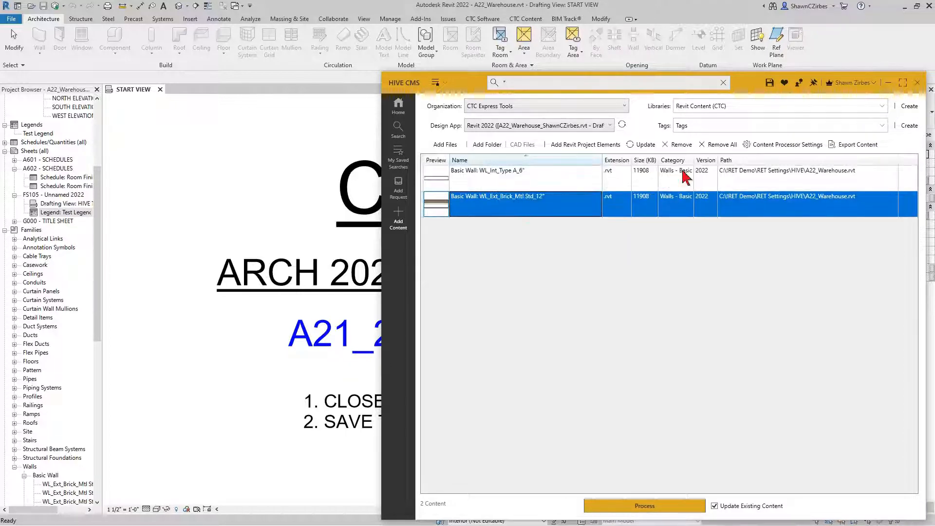
{"action": "left_click", "coordinate": [720, 145]}
{"action": "left_click", "coordinate": [473, 299]}
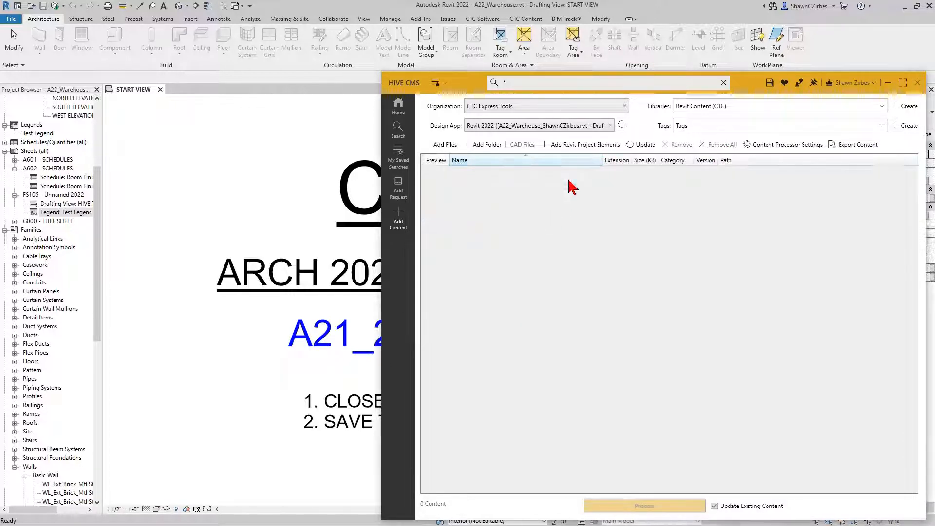
Step: Try to add the Revit project elements filtered by "type a" by highlighting their rows without checking them
{"action": "left_click", "coordinate": [585, 145]}
{"action": "left_click", "coordinate": [731, 209]}
{"action": "type", "text": "type a"}
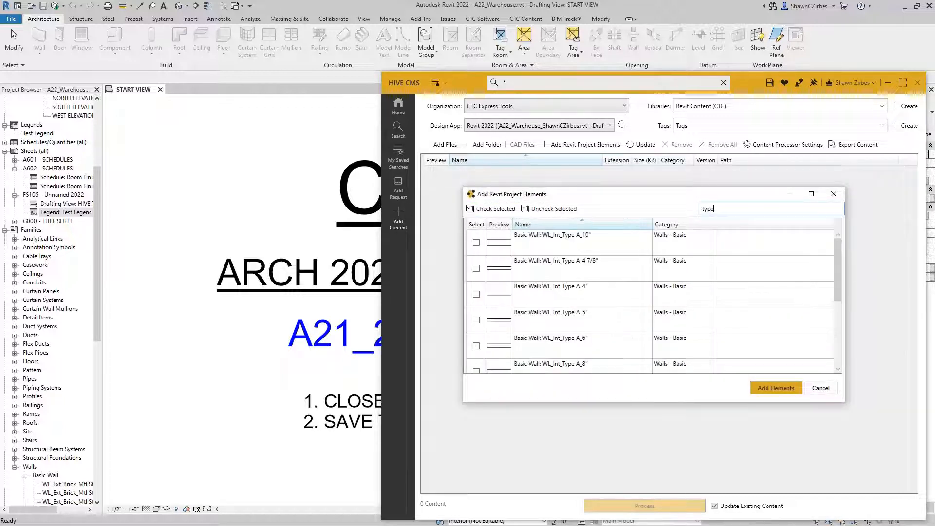
{"action": "left_click", "coordinate": [590, 251]}
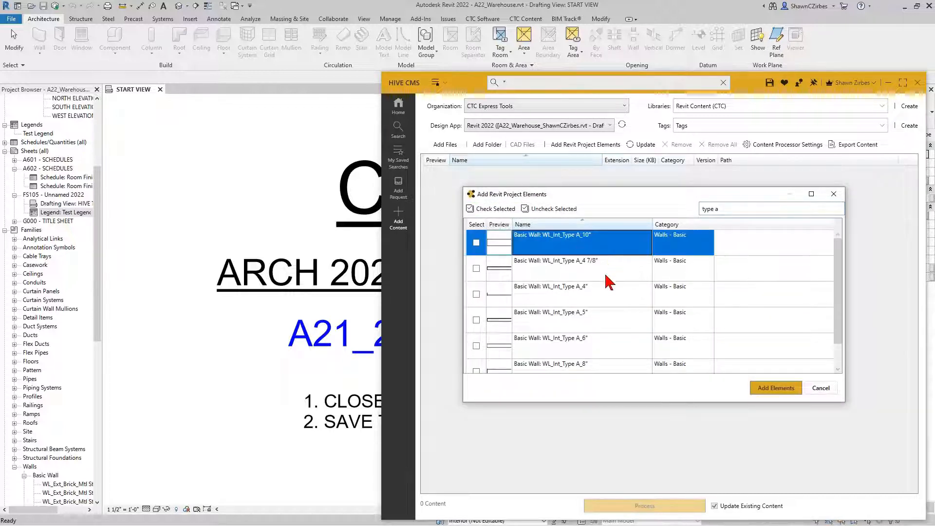
{"action": "scroll", "coordinate": [601, 282], "scroll_direction": "down", "scroll_amount": 1}
{"action": "left_click", "coordinate": [596, 349], "text": "shift"}
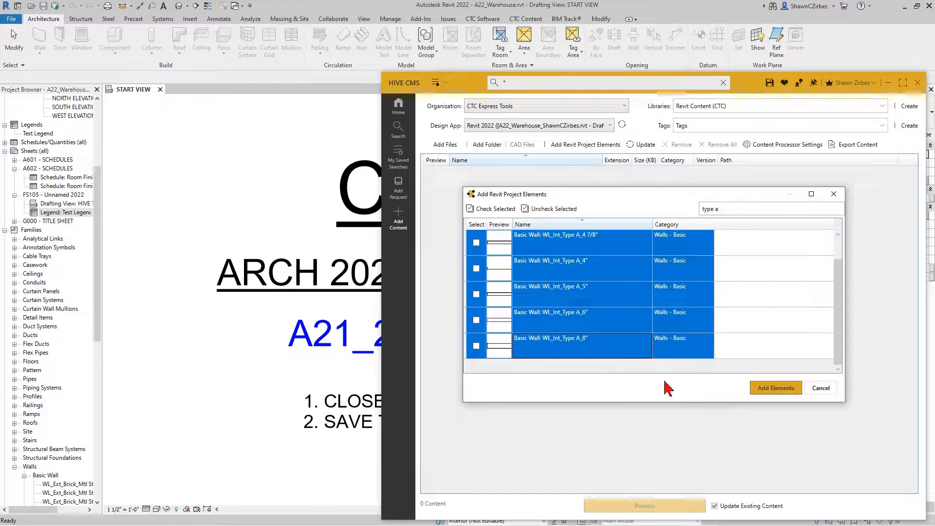
{"action": "scroll", "coordinate": [593, 319], "scroll_direction": "up", "scroll_amount": 1}
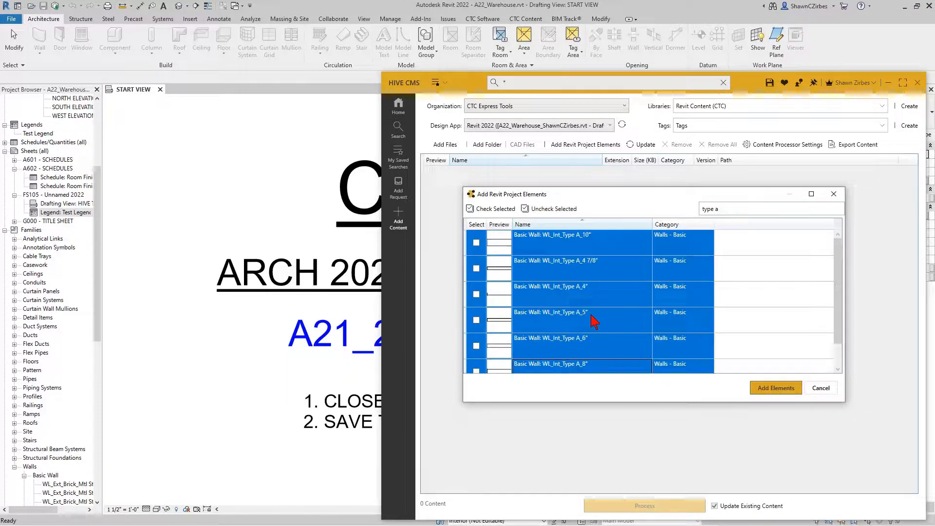
{"action": "left_click", "coordinate": [778, 390]}
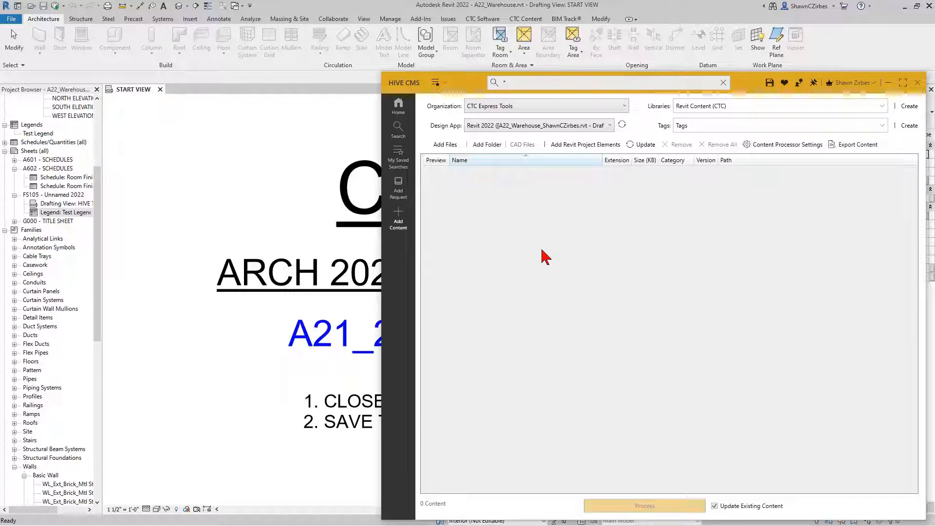
Step: Filter the Revit project elements by "type a", check all the matching Type A basic walls, and add them to the content list
{"action": "left_click", "coordinate": [579, 145]}
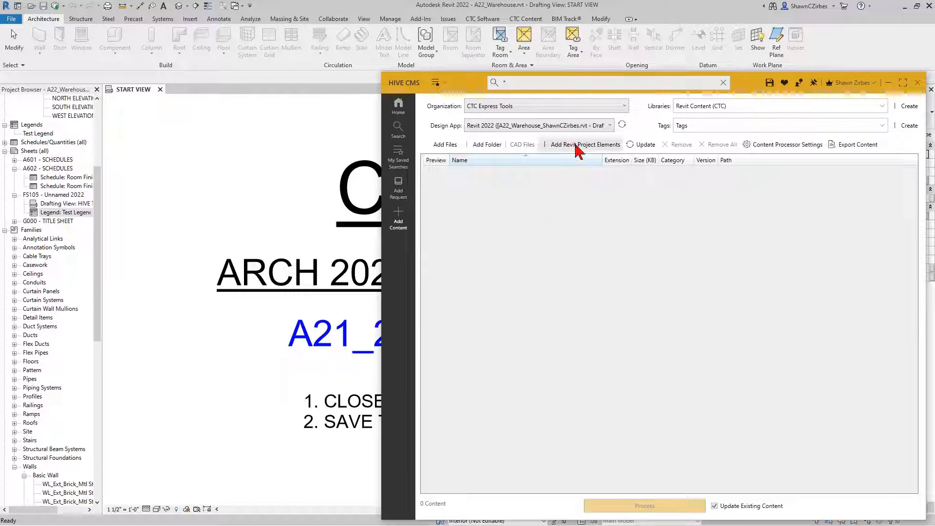
{"action": "left_click", "coordinate": [718, 213]}
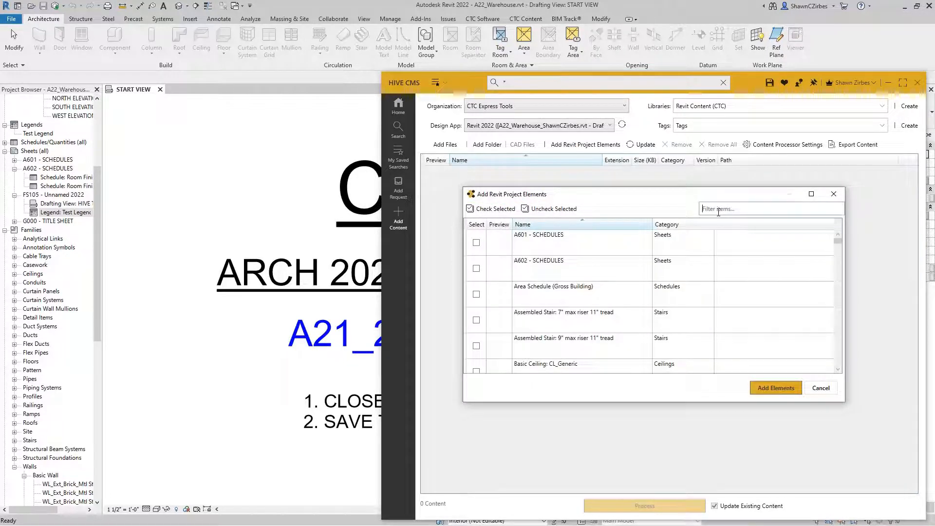
{"action": "type", "text": "type a"}
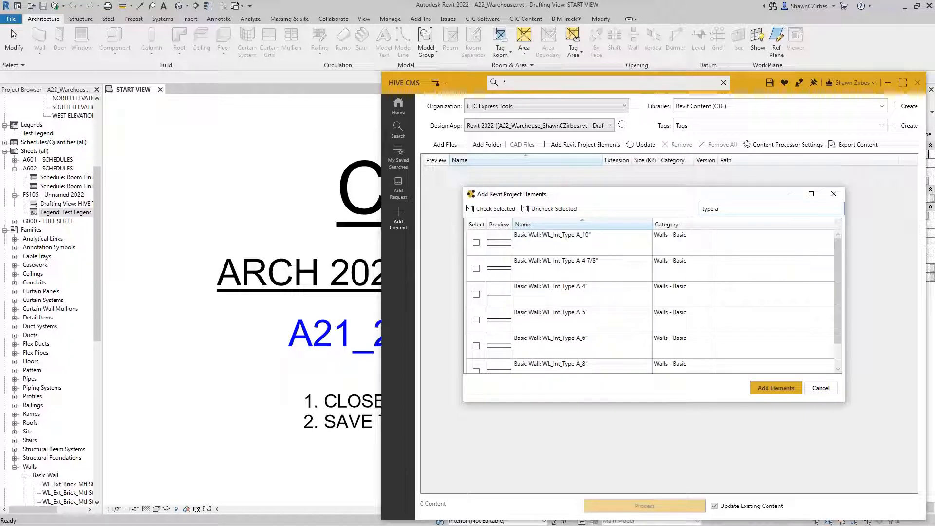
{"action": "left_click", "coordinate": [622, 245]}
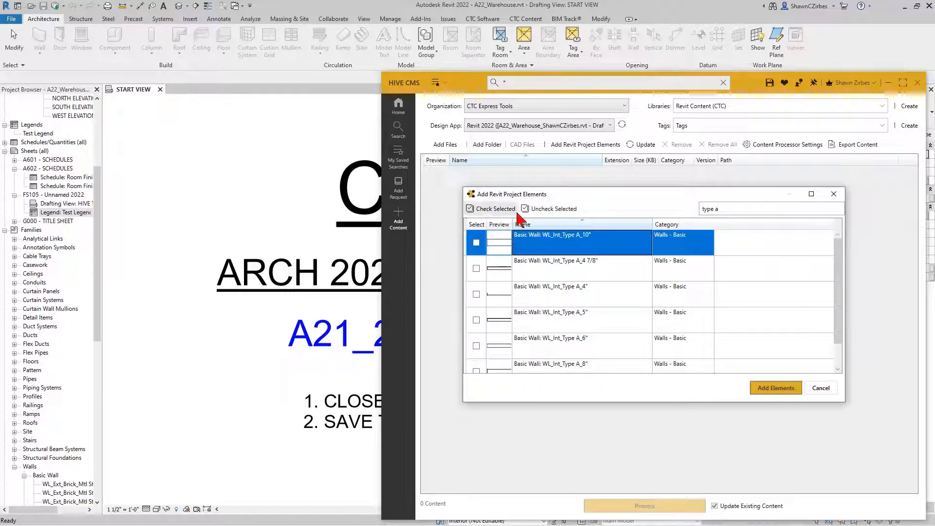
{"action": "scroll", "coordinate": [558, 311], "scroll_direction": "down", "scroll_amount": 1}
{"action": "left_click", "coordinate": [560, 341], "text": "shift"}
{"action": "left_click", "coordinate": [495, 209]}
{"action": "left_click", "coordinate": [774, 388]}
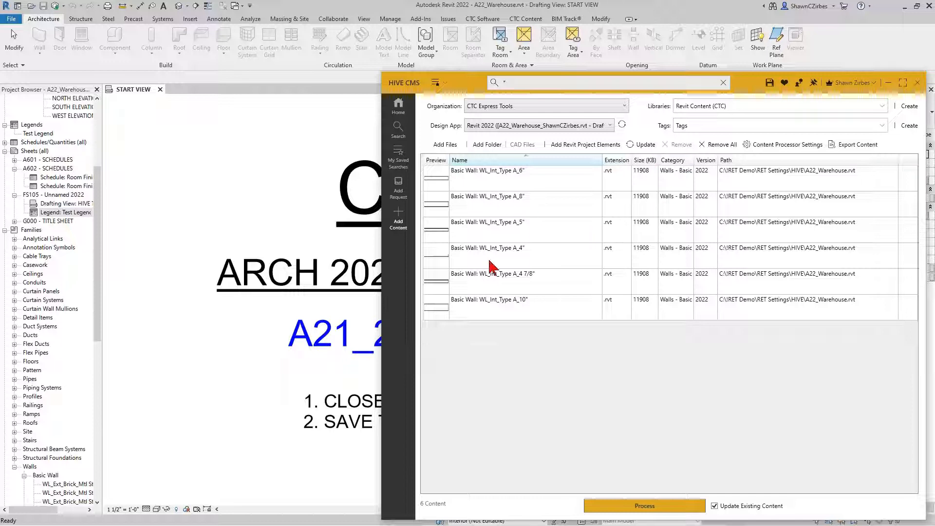
Step: Process the queued Type A walls into the Revit Content (CTC) library, then review and close the processing log
{"action": "left_click", "coordinate": [527, 287]}
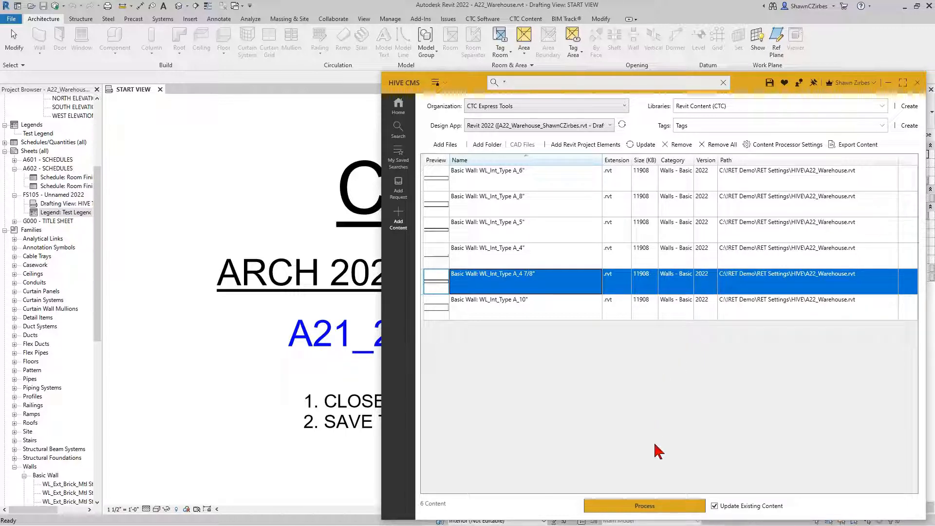
{"action": "left_click", "coordinate": [645, 507]}
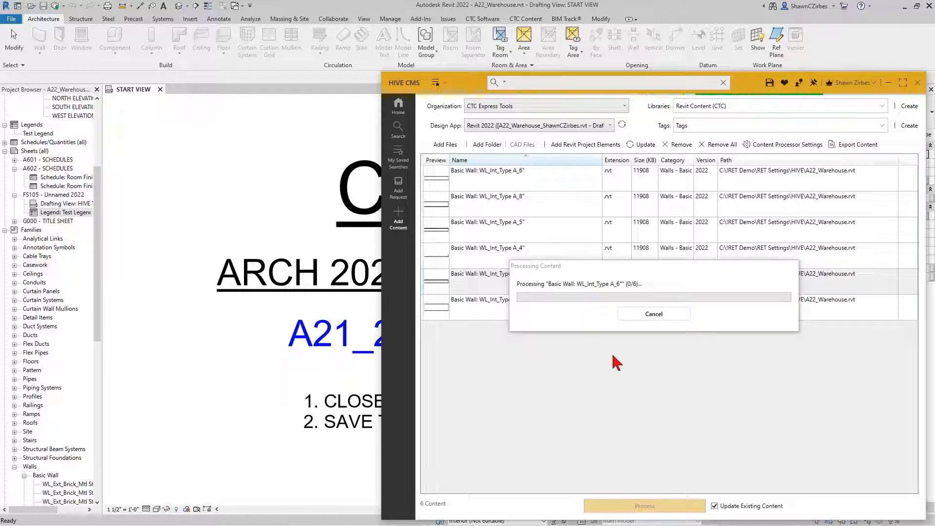
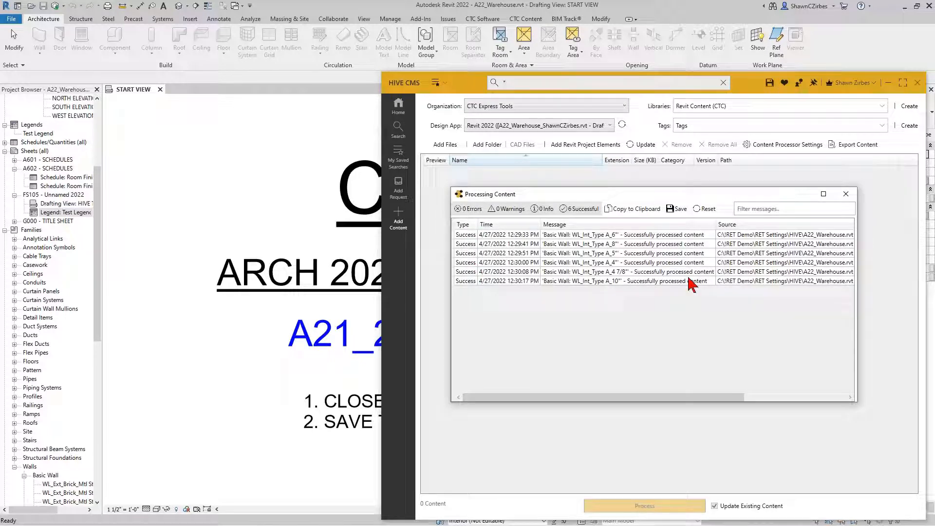
{"action": "left_click", "coordinate": [744, 236]}
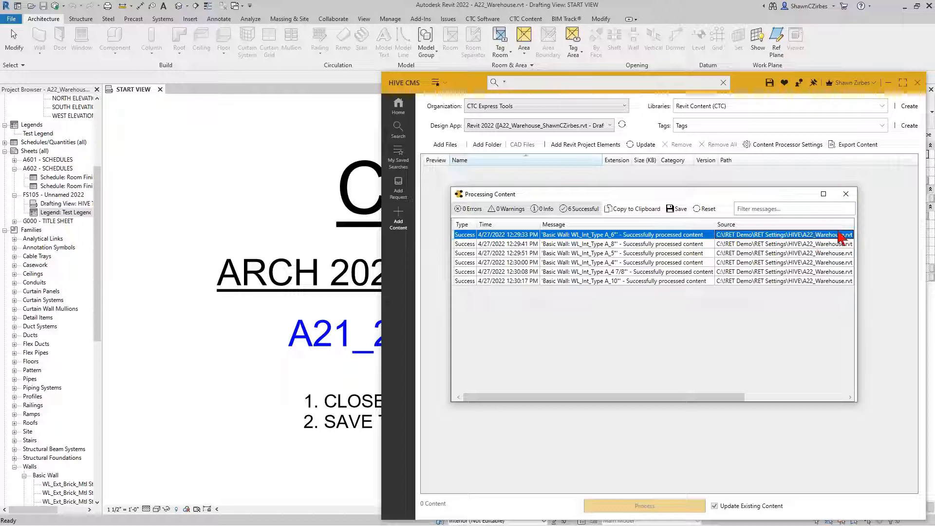
{"action": "left_click", "coordinate": [846, 194]}
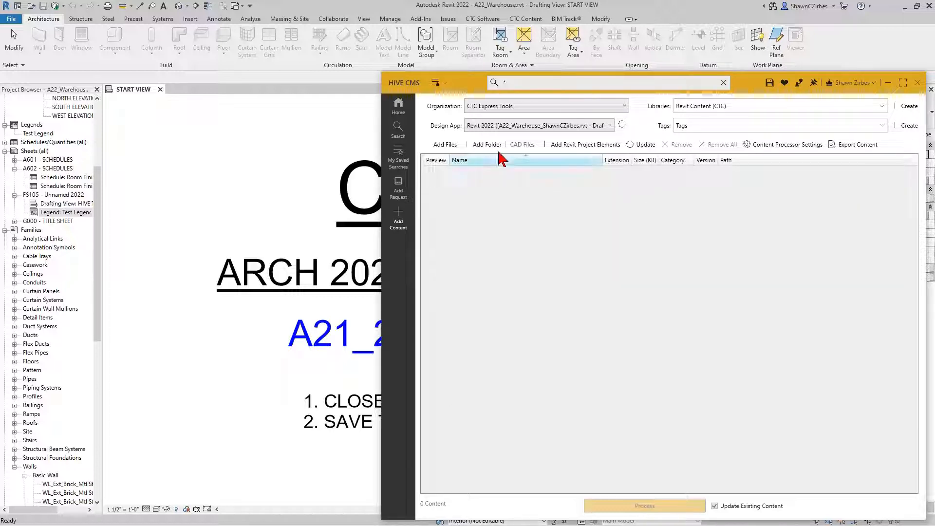
Step: Search the Revit Content (CTC) library for "Type A" in place of the Revit Content (XYZ) library
{"action": "left_click", "coordinate": [398, 129]}
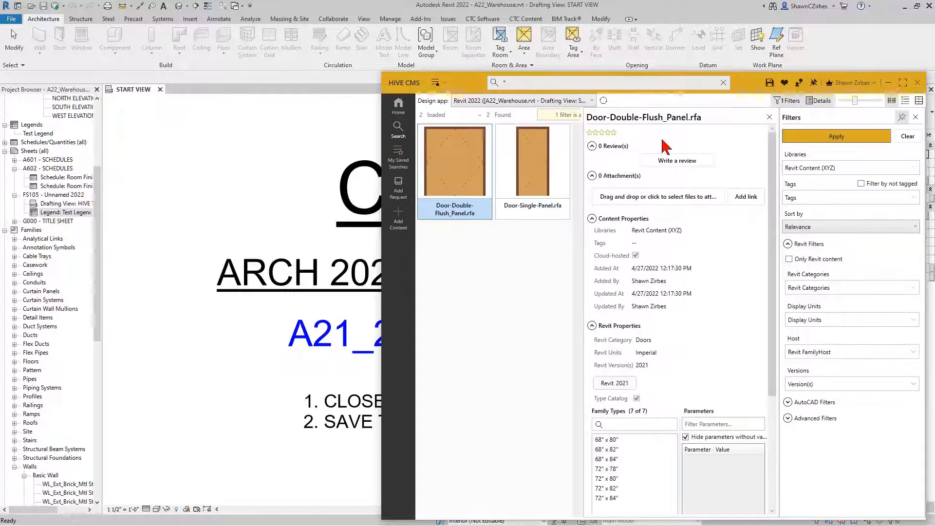
{"action": "left_click", "coordinate": [881, 168]}
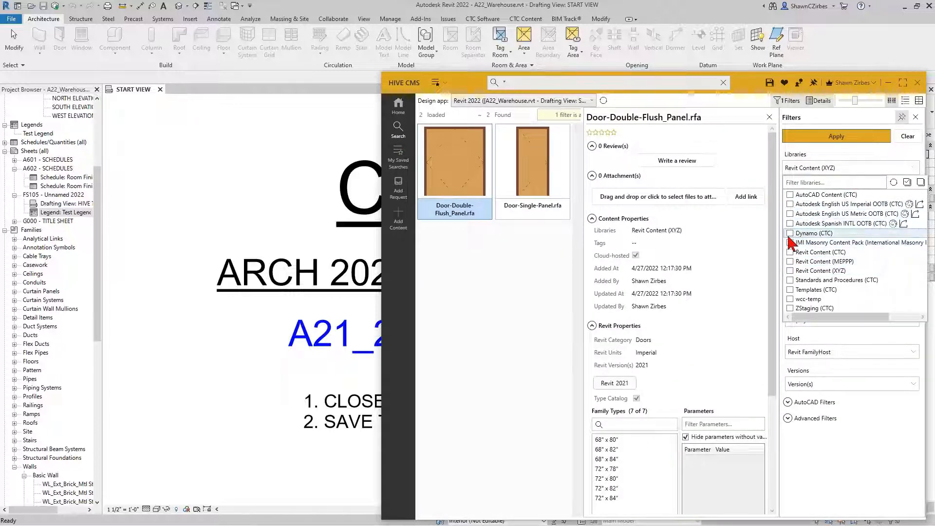
{"action": "left_click", "coordinate": [553, 81]}
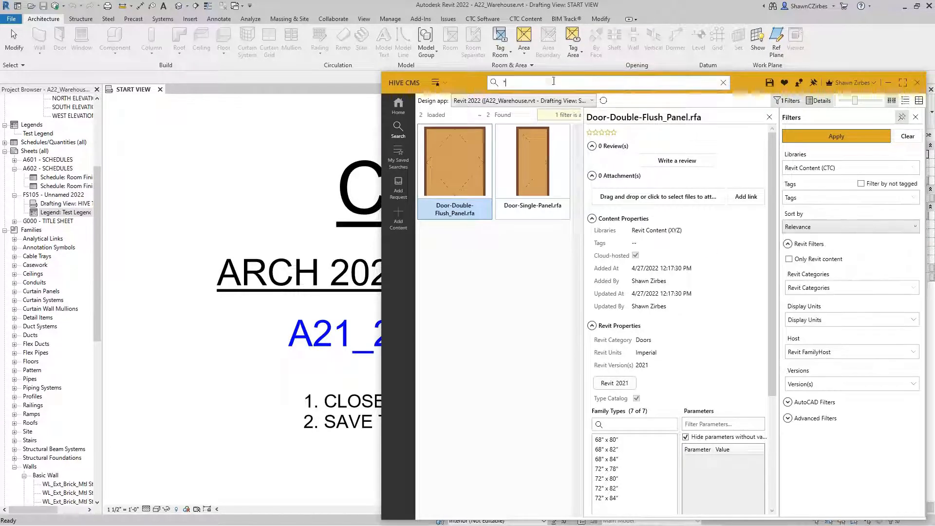
{"action": "type", "text": "*"}
{"action": "key", "text": "Return"}
{"action": "key", "text": "Return"}
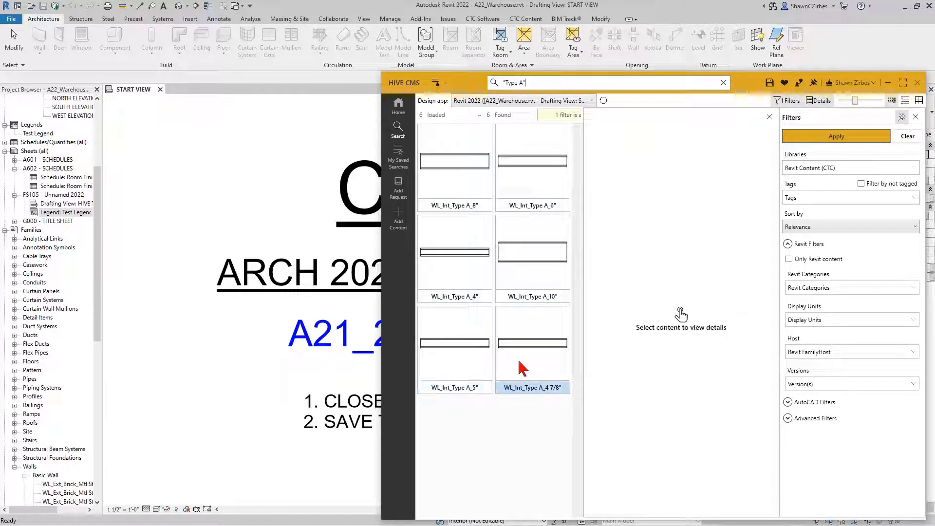
Step: Inspect the WL_Int_Type A_4 7/8" wall's content properties, Revit versions, family type parameters and available content commands
{"action": "left_click", "coordinate": [523, 369]}
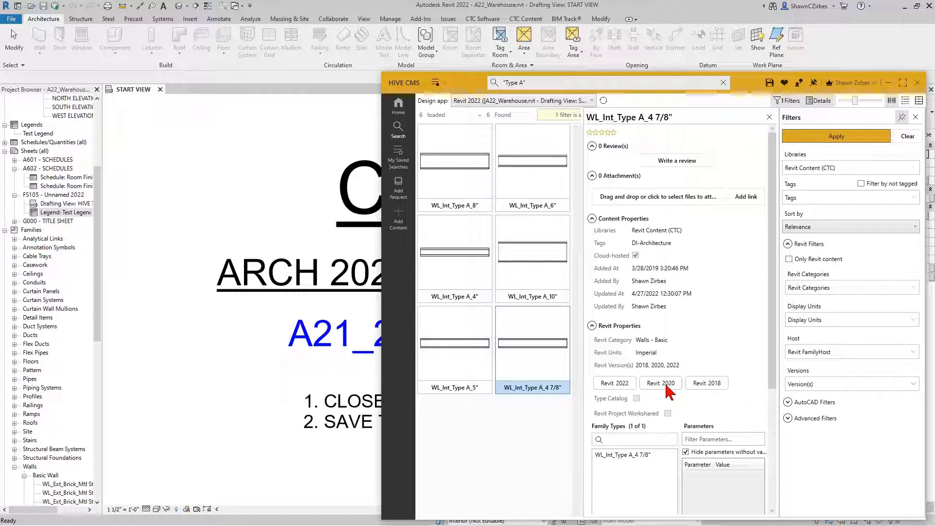
{"action": "left_click", "coordinate": [614, 424]}
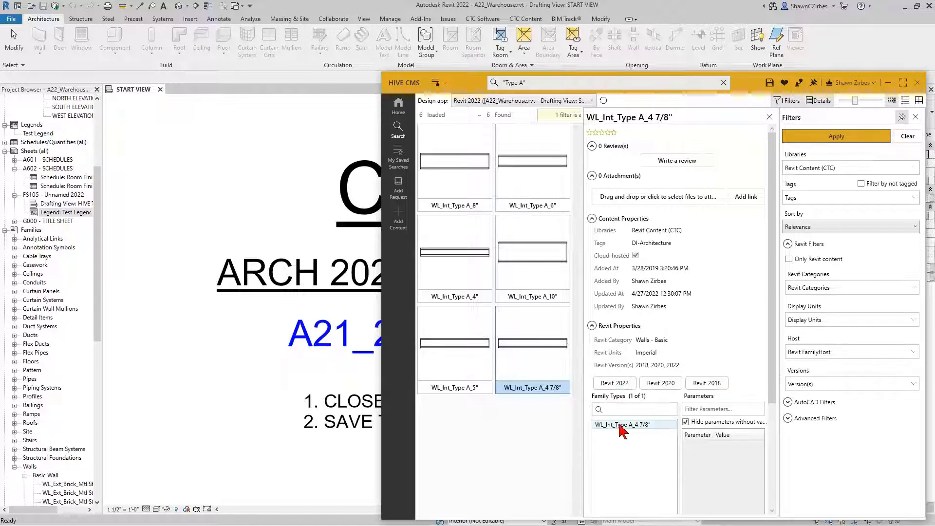
{"action": "scroll", "coordinate": [638, 428], "scroll_direction": "down", "scroll_amount": 3}
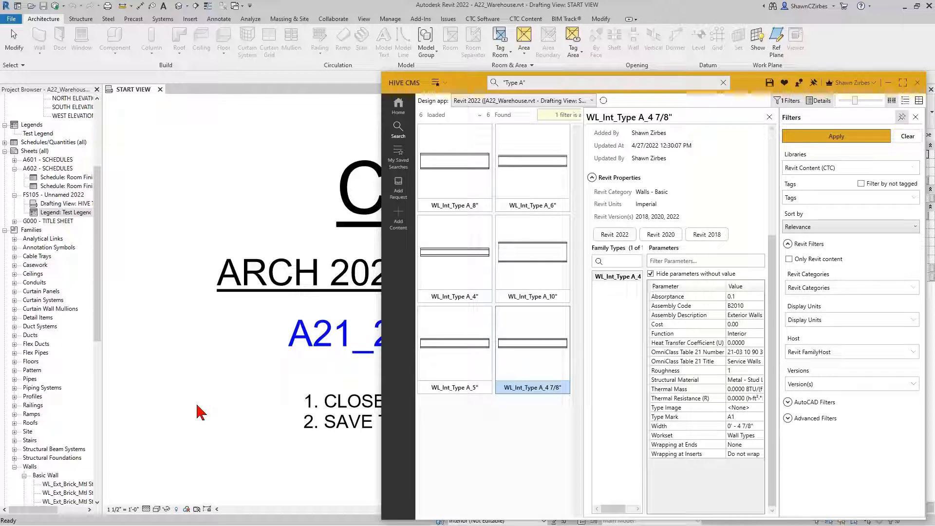
{"action": "right_click", "coordinate": [536, 347]}
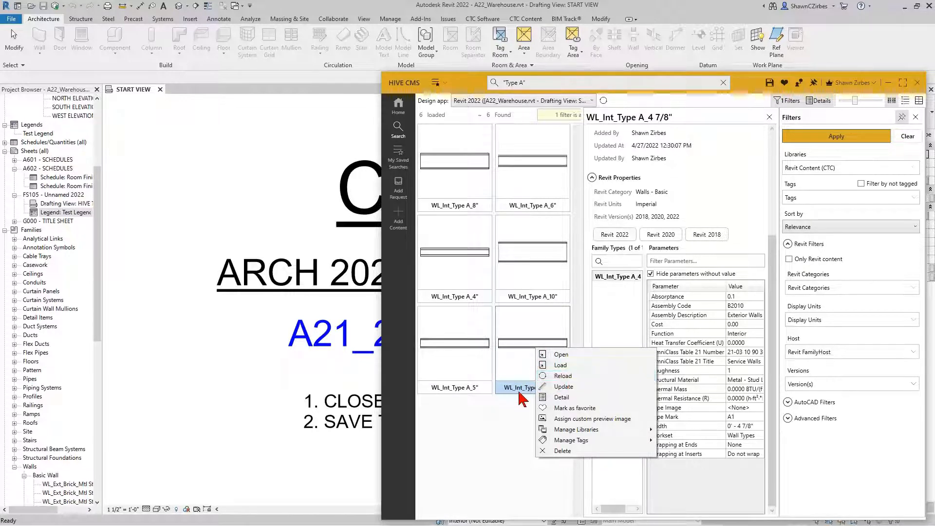
{"action": "left_click", "coordinate": [518, 409]}
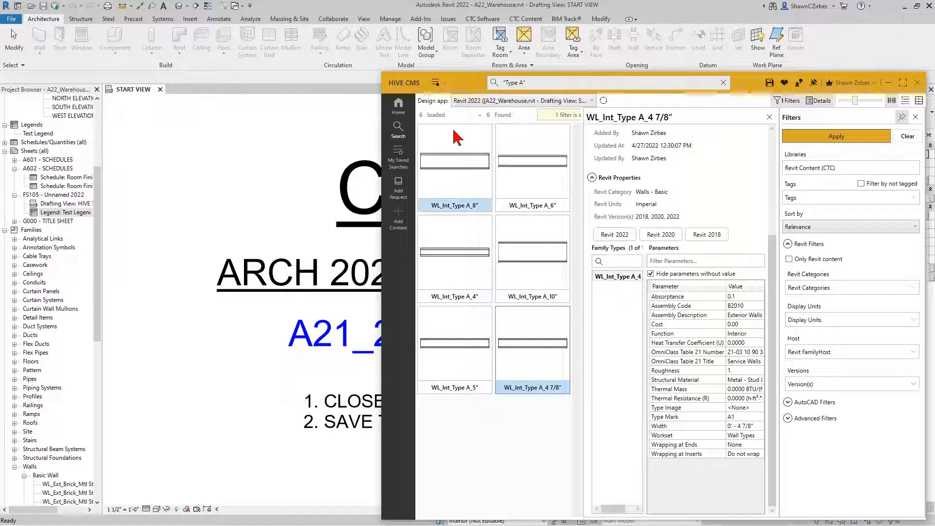
Step: Run the saved search MEPPP Details to view its detail drawings
{"action": "left_click", "coordinate": [445, 84]}
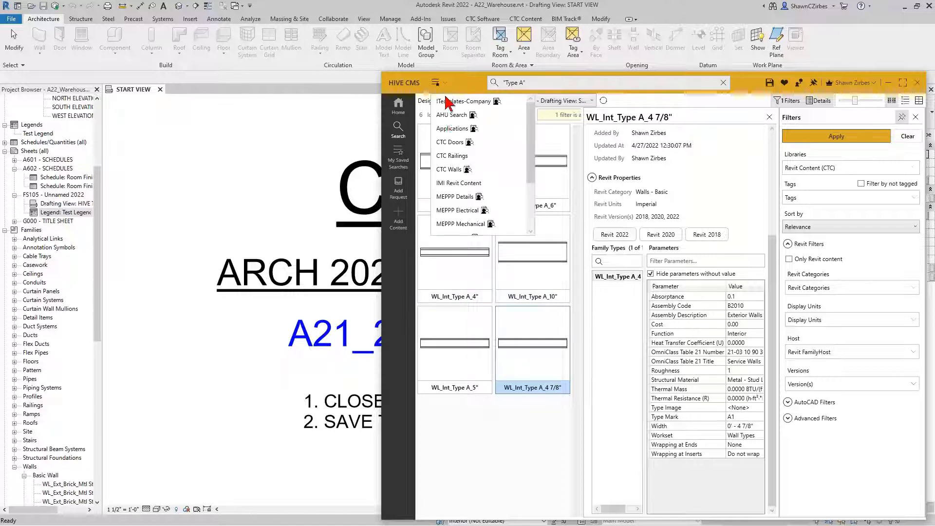
{"action": "left_click", "coordinate": [449, 196]}
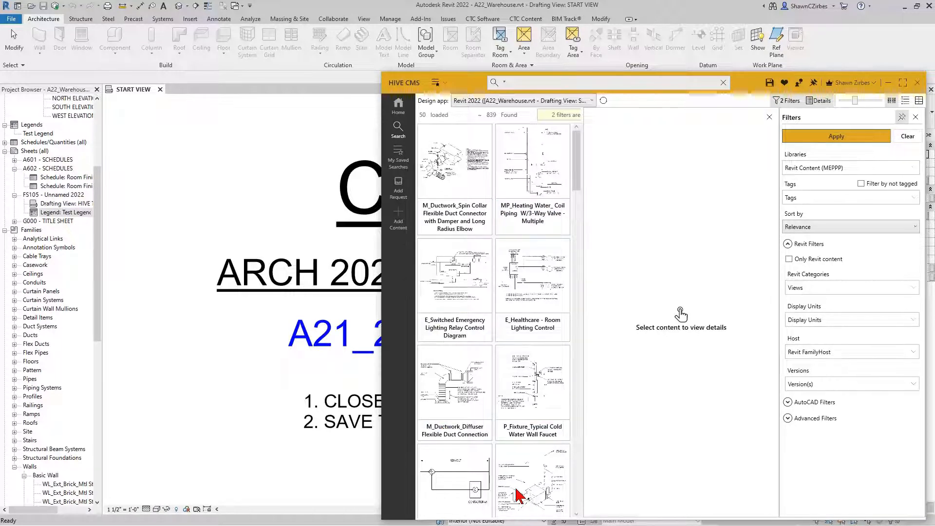
Step: Filter the Revit project elements by "view" and queue the HIVE Test 2022 and Line Styles views as new content
{"action": "left_click", "coordinate": [398, 215]}
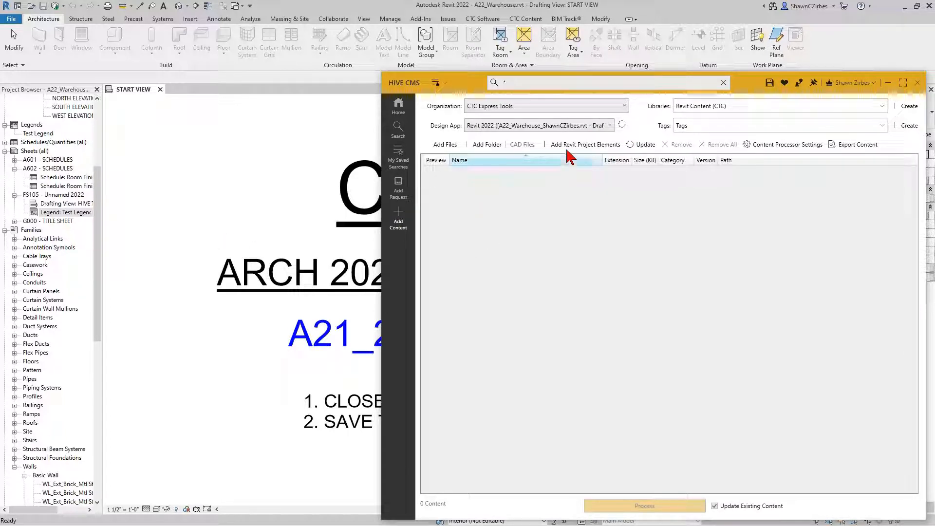
{"action": "left_click", "coordinate": [580, 144]}
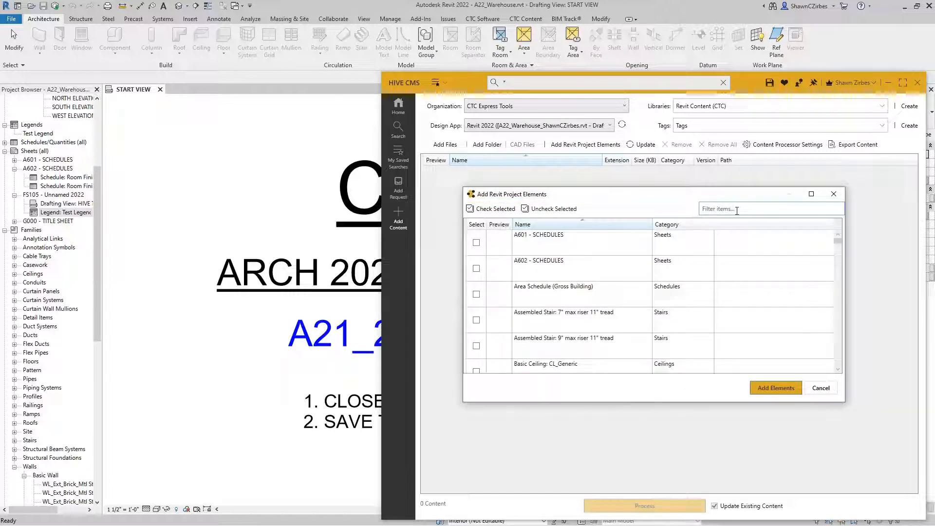
{"action": "left_click", "coordinate": [736, 210]}
{"action": "type", "text": "view"}
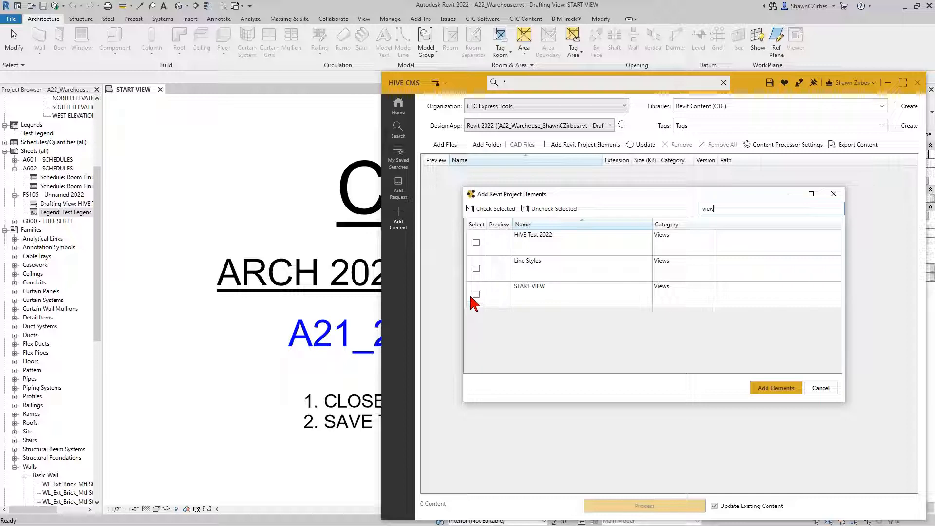
{"action": "left_click", "coordinate": [477, 268]}
{"action": "left_click", "coordinate": [476, 242]}
{"action": "left_click", "coordinate": [476, 268]}
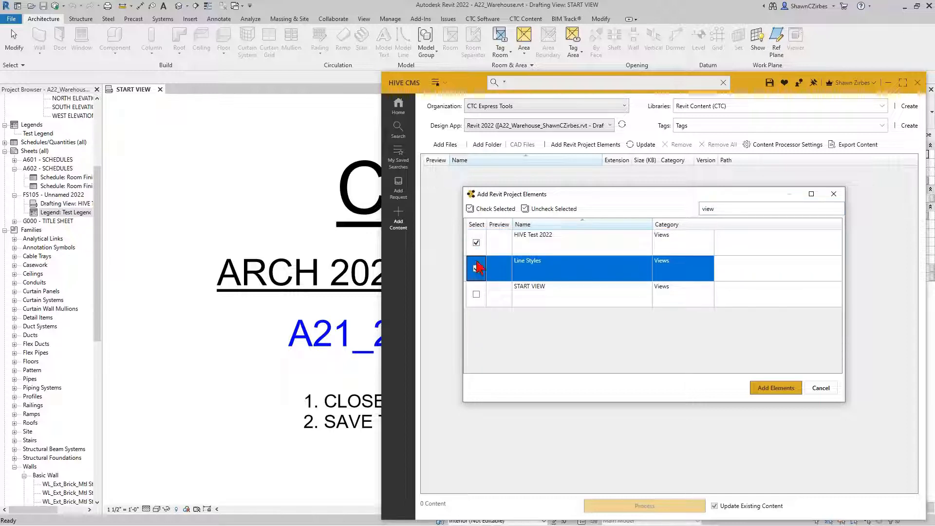
{"action": "left_click", "coordinate": [550, 251]}
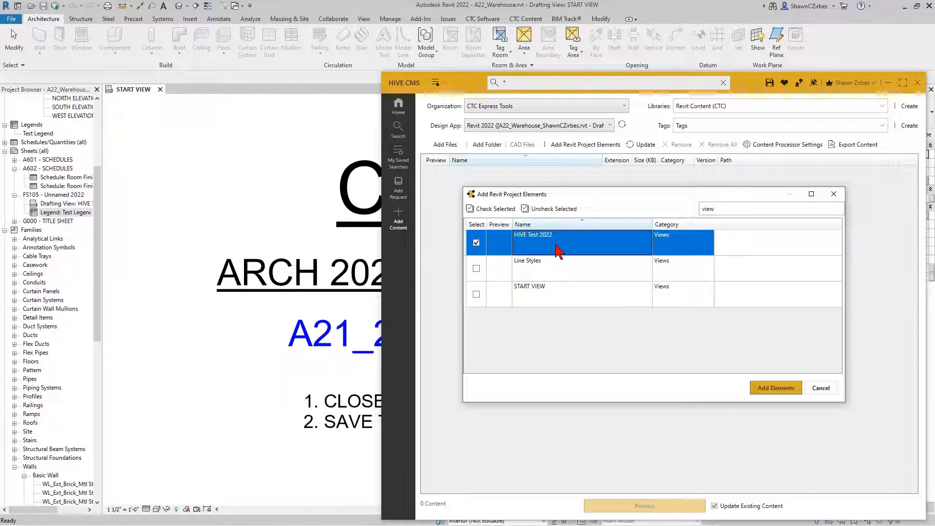
{"action": "left_click", "coordinate": [476, 268]}
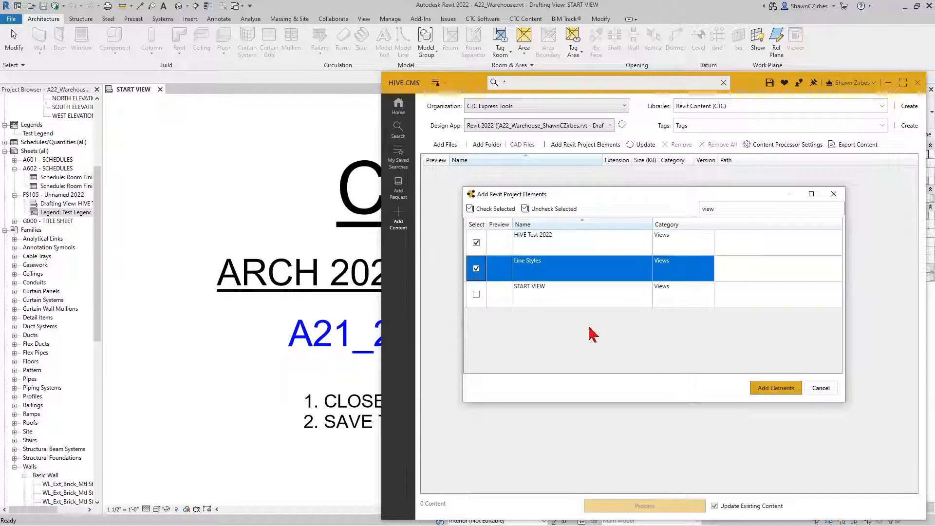
{"action": "left_click", "coordinate": [774, 387]}
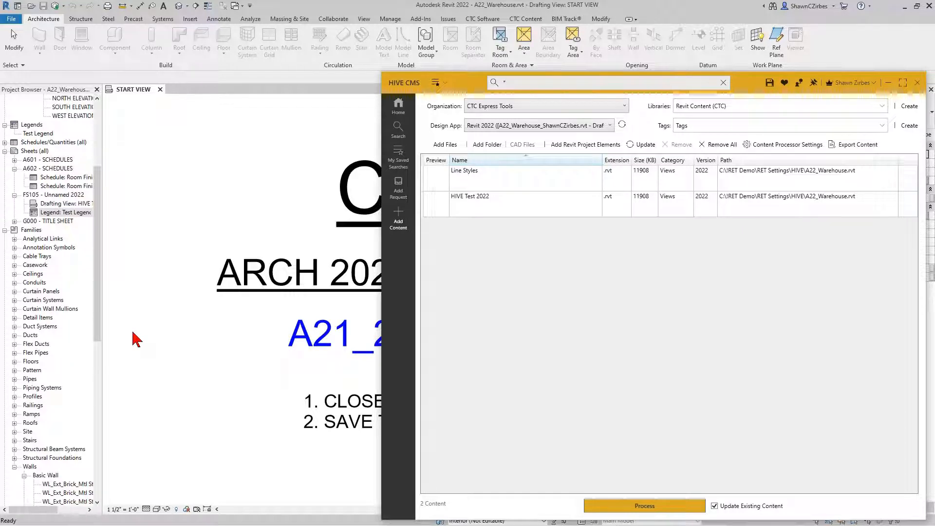
Step: Switch to the presentation and advance to the Updating Content slide
{"action": "key", "text": "alt+Tab"}
{"action": "key", "text": "Right"}
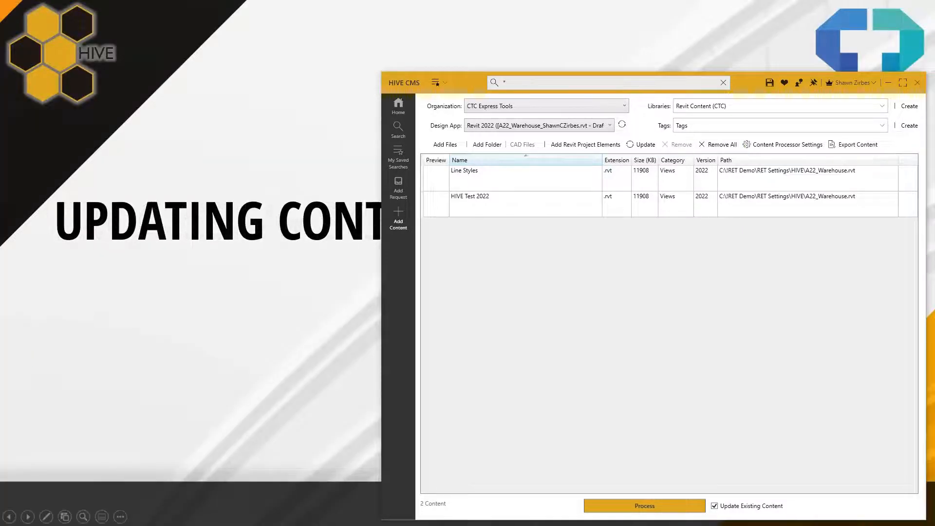
{"action": "left_click", "coordinate": [814, 83]}
{"action": "left_click", "coordinate": [230, 347]}
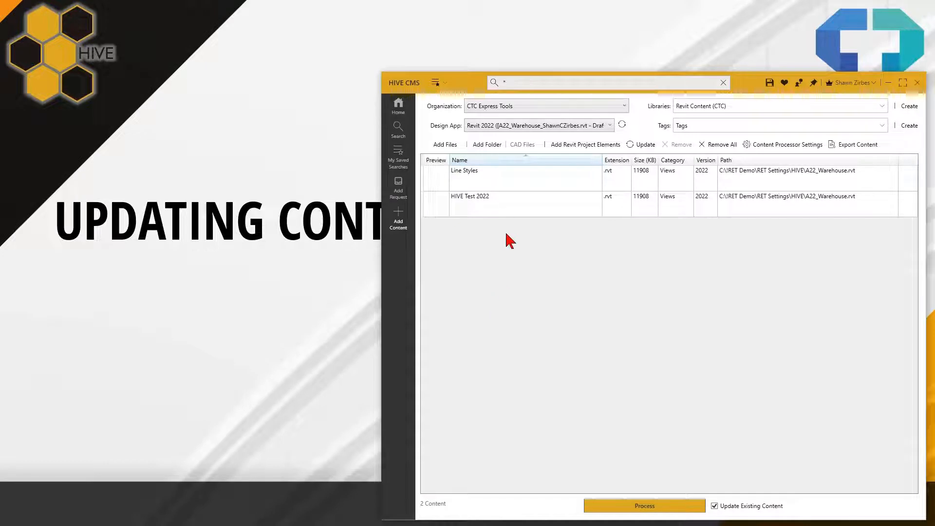
Step: Remove all items from the content queue and set the target library to Revit Content (XYZ) instead of Revit Content (CTC)
{"action": "left_click", "coordinate": [724, 145]}
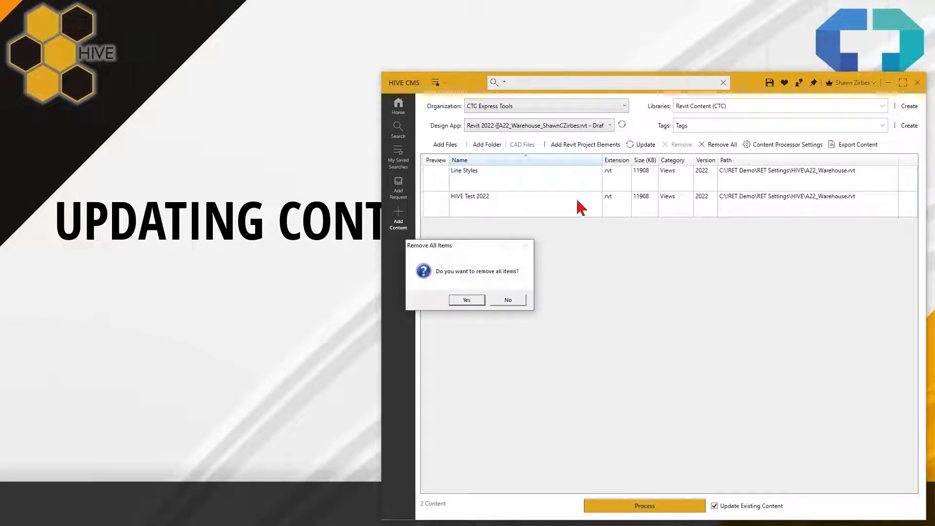
{"action": "left_click", "coordinate": [466, 300]}
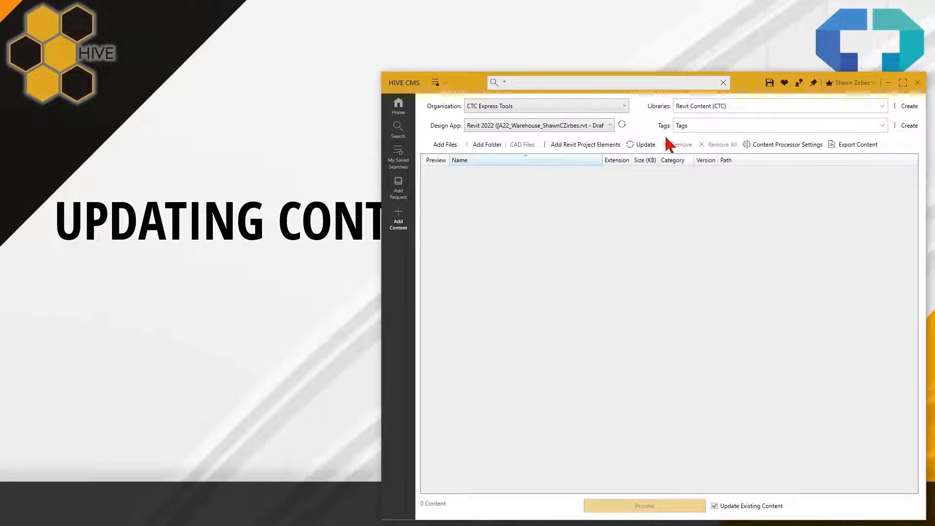
{"action": "left_click", "coordinate": [707, 105]}
{"action": "left_click", "coordinate": [684, 170]}
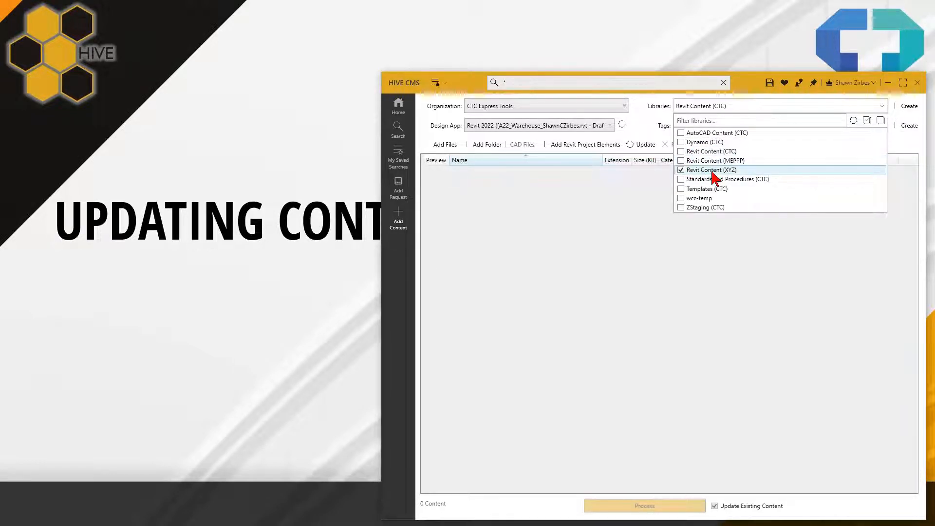
{"action": "left_click", "coordinate": [652, 191]}
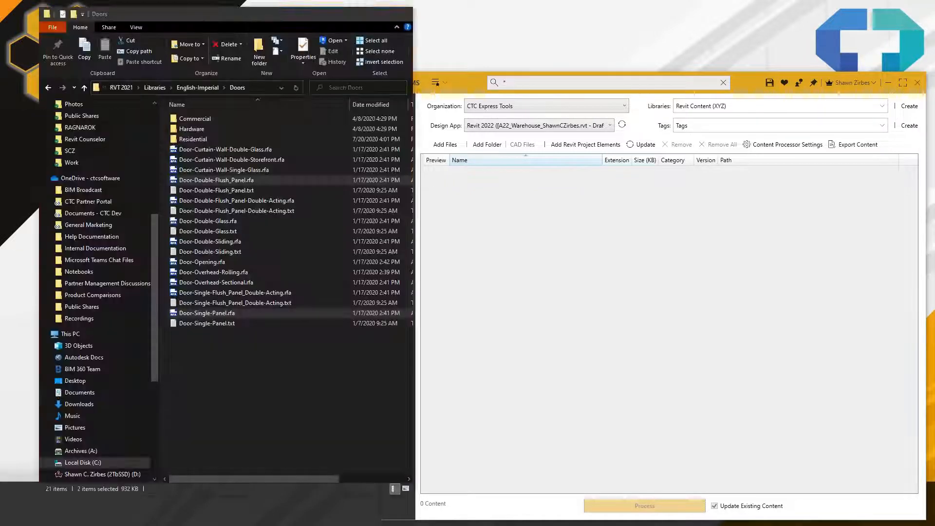
Step: Queue Door-Double-Flush_Panel.rfa and Door-Single-Panel.rfa from the RVT 2021 English-Imperial Doors folder in HIVE CMS
{"action": "left_click", "coordinate": [216, 180], "text": "ctrl"}
{"action": "left_click_drag", "start_coordinate": [216, 180], "coordinate": [614, 256]}
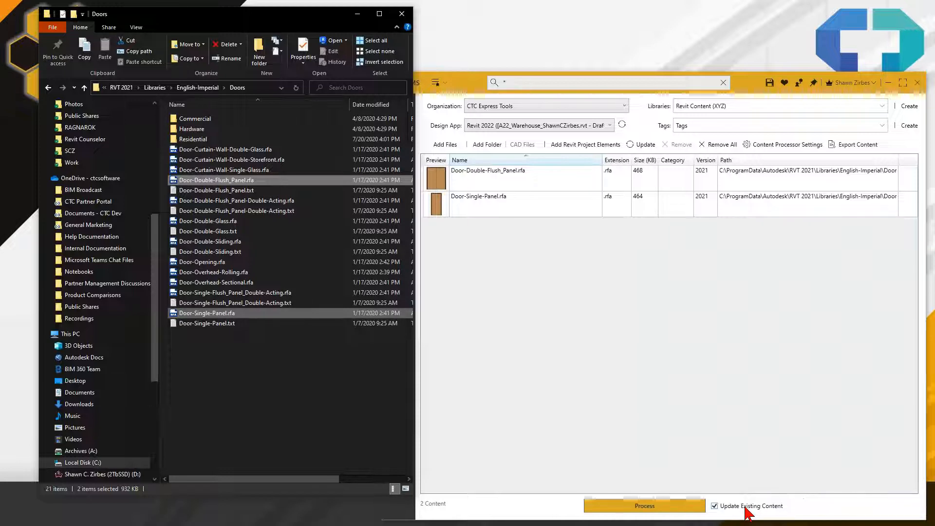
{"action": "left_click", "coordinate": [745, 89]}
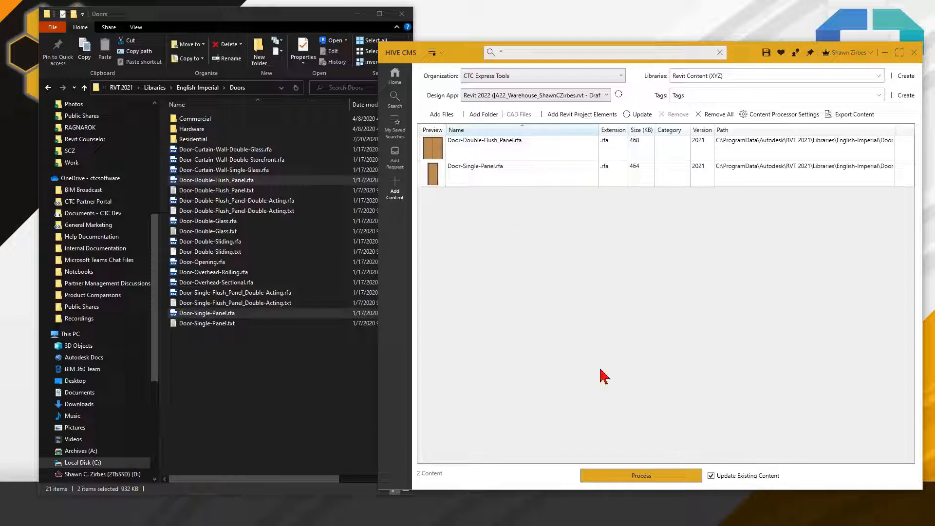
Step: Process the two queued door families into the Revit Content (XYZ) library, then review and close the processing log
{"action": "left_click", "coordinate": [641, 475]}
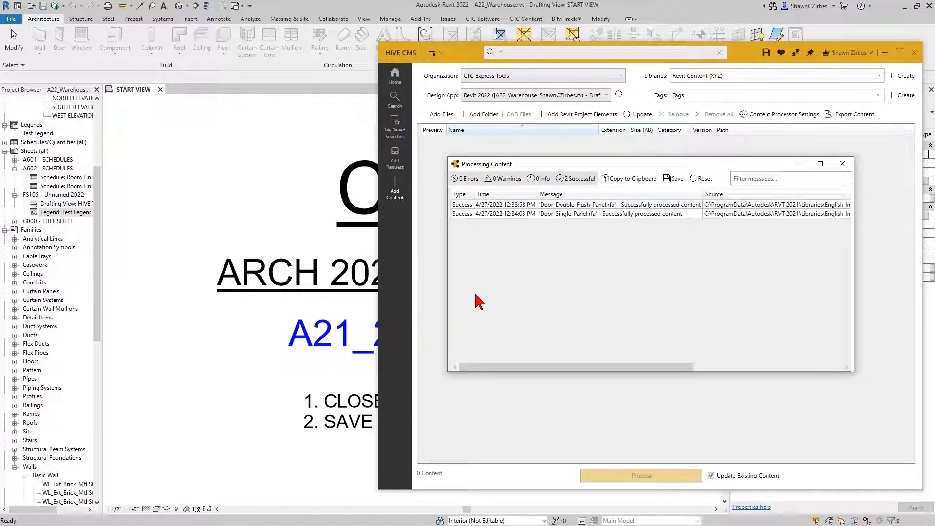
{"action": "left_click", "coordinate": [590, 207]}
{"action": "left_click", "coordinate": [581, 215]}
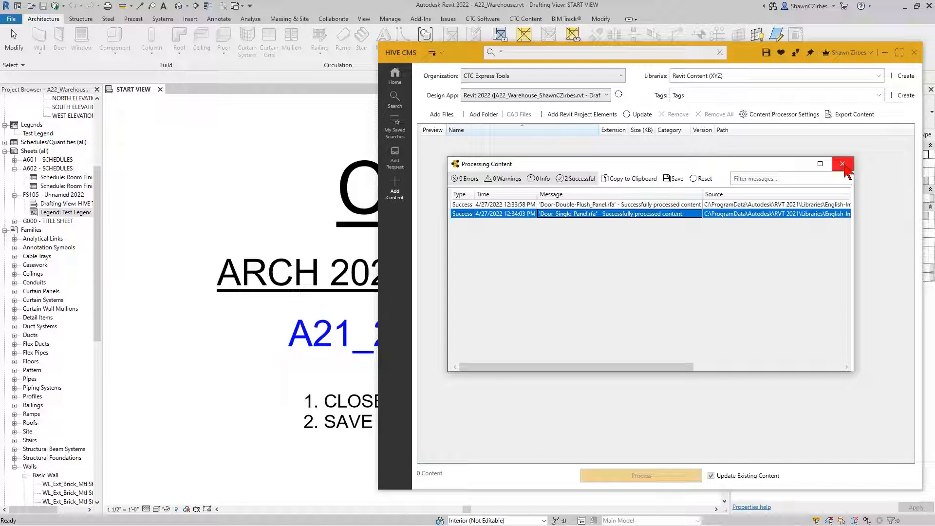
{"action": "left_click", "coordinate": [843, 165]}
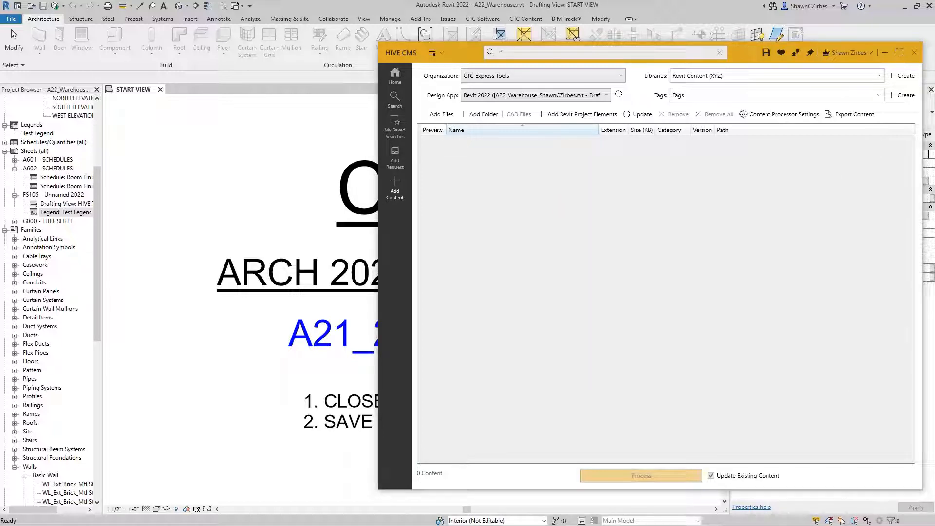
Step: Back up Door-Single-Panel.rfa in the Doors folder by making a copy named Door-Single-Panel - Orig.rfa
{"action": "key", "text": "alt+Tab"}
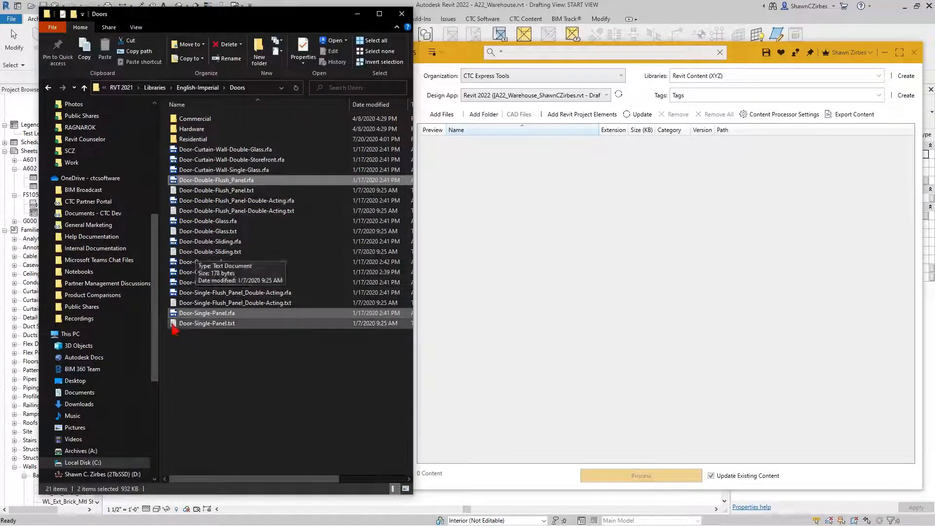
{"action": "left_click", "coordinate": [199, 314]}
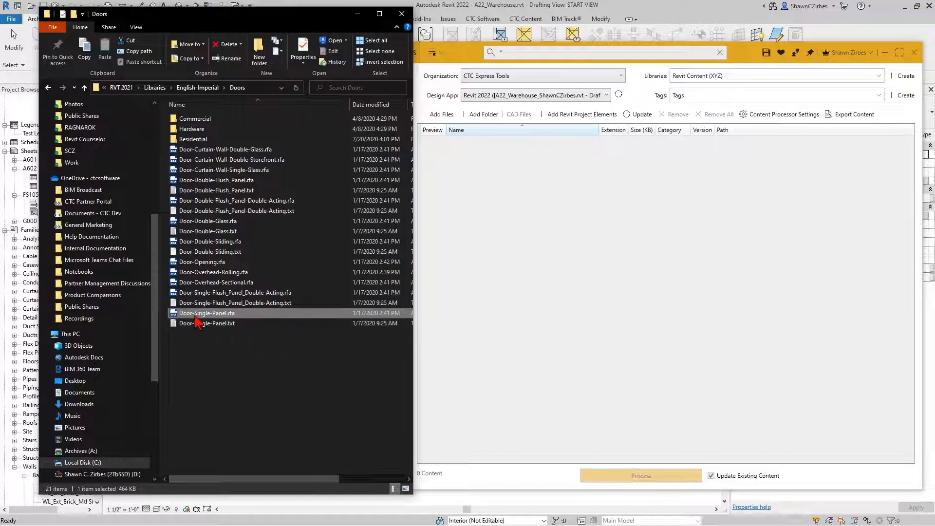
{"action": "left_click_drag", "start_coordinate": [214, 314], "coordinate": [259, 369]}
{"action": "left_click", "coordinate": [297, 404]}
{"action": "left_click", "coordinate": [236, 314]}
{"action": "double_click", "coordinate": [240, 314]}
{"action": "type", "text": "Orig.rfa"}
{"action": "left_click", "coordinate": [245, 362]}
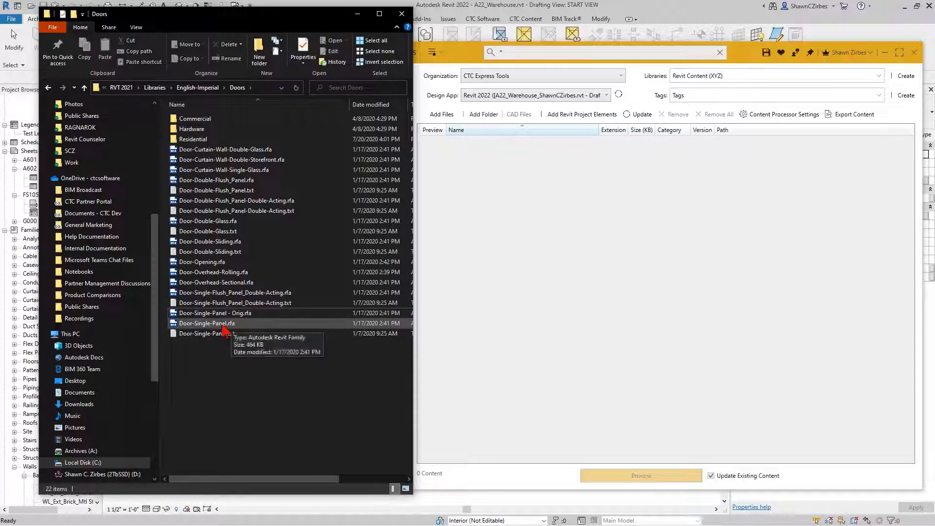
Step: Check the file properties of Door-Single-Panel.rfa for the read-only attribute, then dismiss them without changes
{"action": "right_click", "coordinate": [215, 323]}
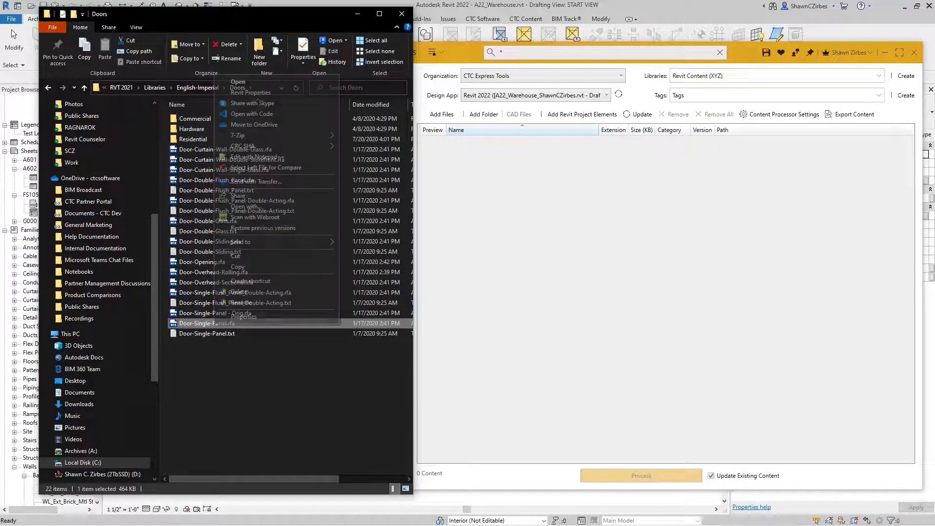
{"action": "left_click", "coordinate": [252, 317]}
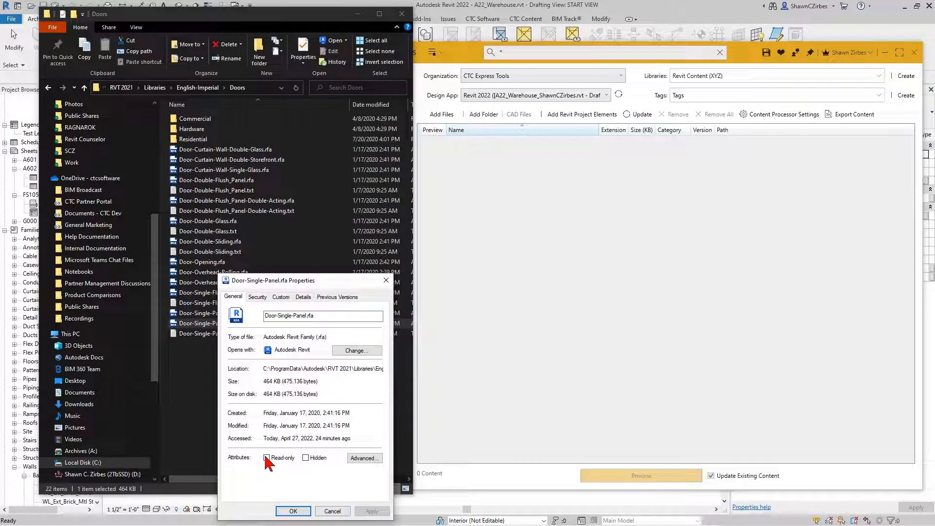
{"action": "left_click", "coordinate": [332, 511]}
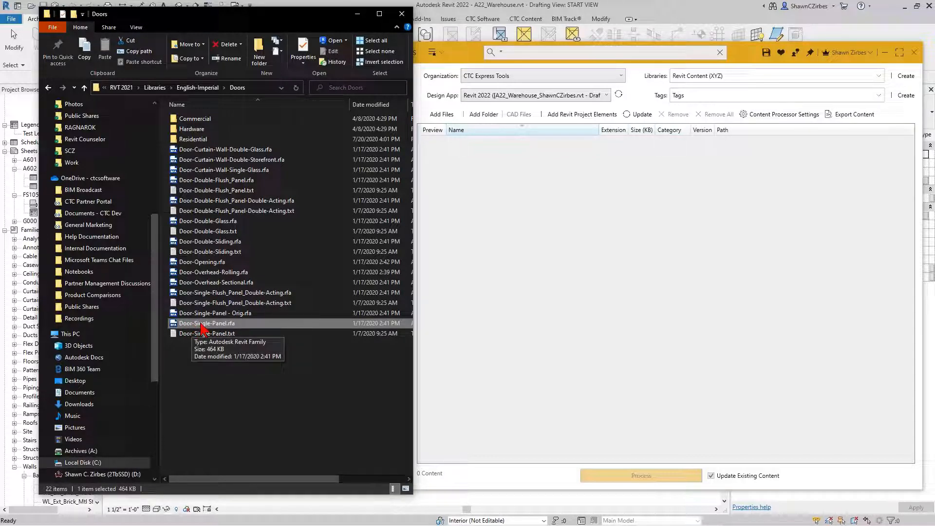
Step: Cancel the Revit 2022 upgrade of Door-Single-Panel.rfa and open the family from the Doors folder in Revit 2021 instead
{"action": "double_click", "coordinate": [201, 324]}
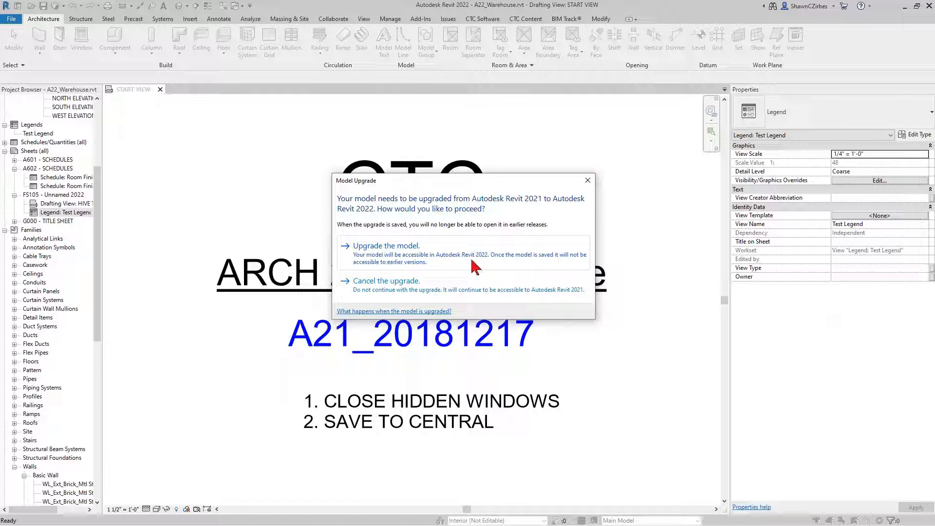
{"action": "left_click", "coordinate": [411, 285]}
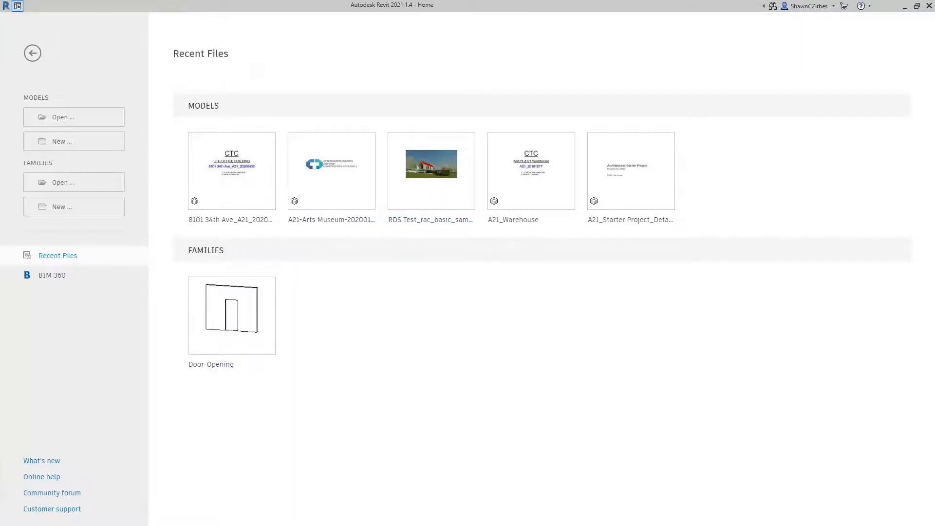
{"action": "key", "text": "alt+Tab"}
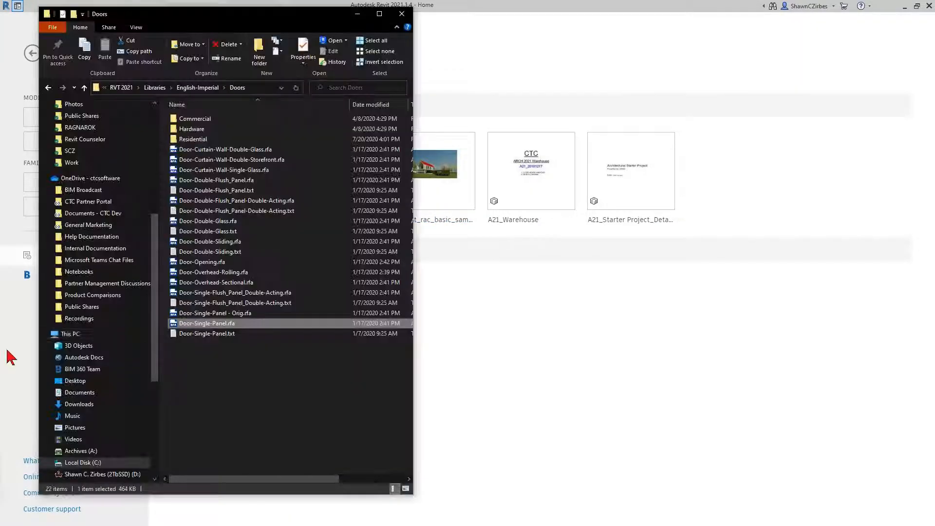
{"action": "double_click", "coordinate": [195, 324]}
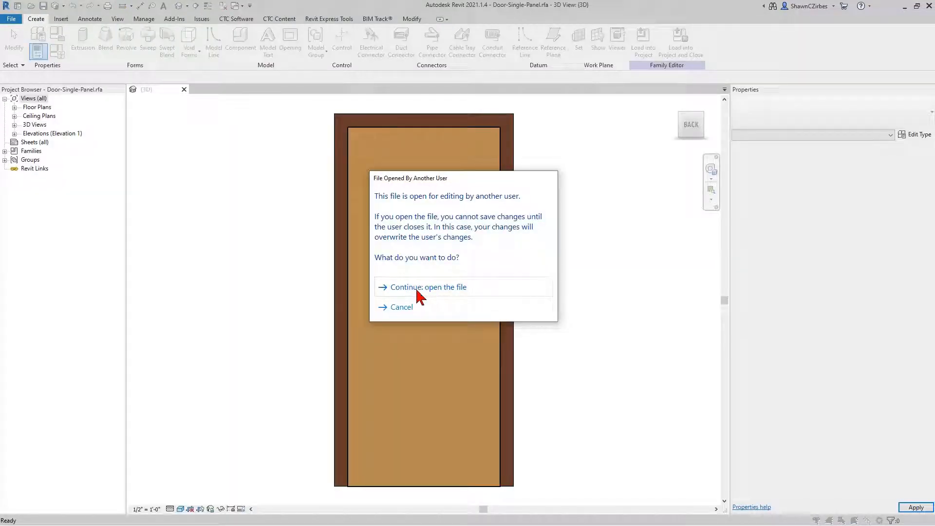
{"action": "left_click", "coordinate": [404, 289]}
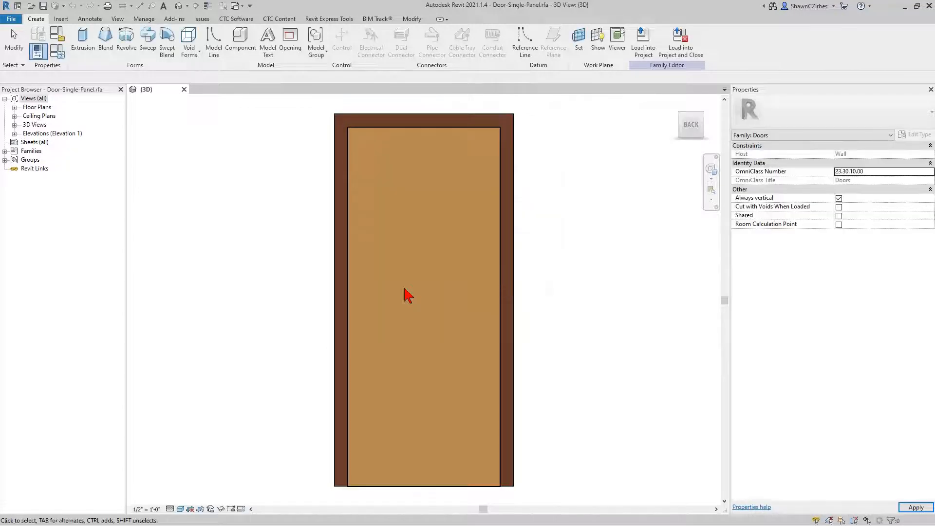
Step: Add a Text type parameter named with the author's first name plus "Custom Parameter" to the door family, grouped under Other
{"action": "right_click", "coordinate": [56, 168]}
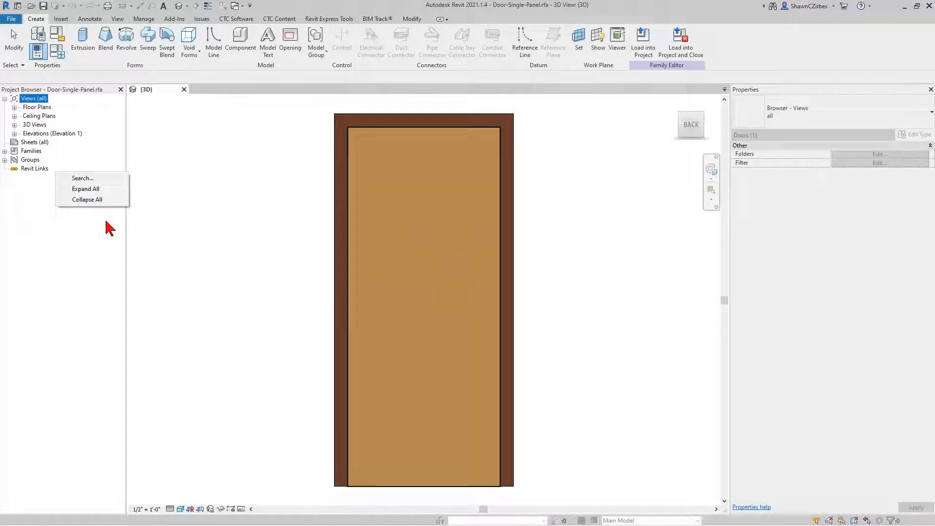
{"action": "left_click", "coordinate": [138, 220]}
{"action": "left_click", "coordinate": [61, 49]}
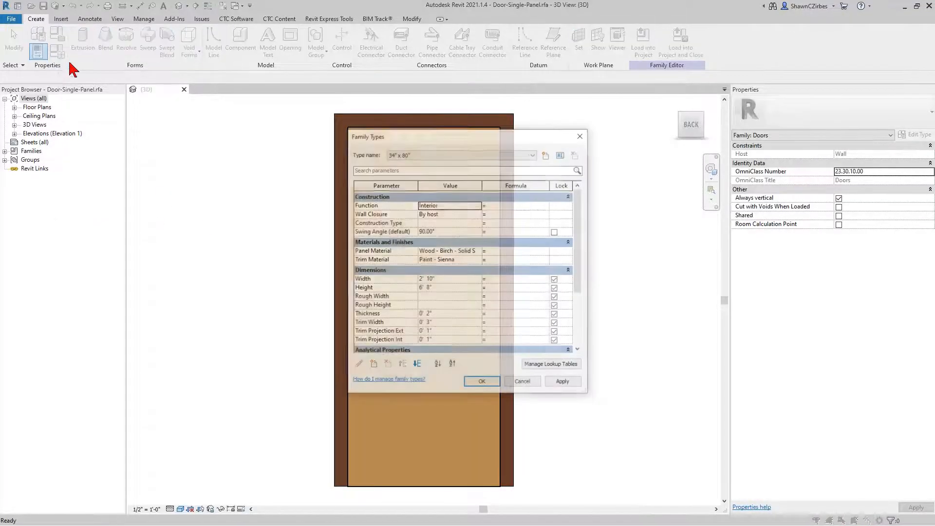
{"action": "left_click", "coordinate": [371, 365]}
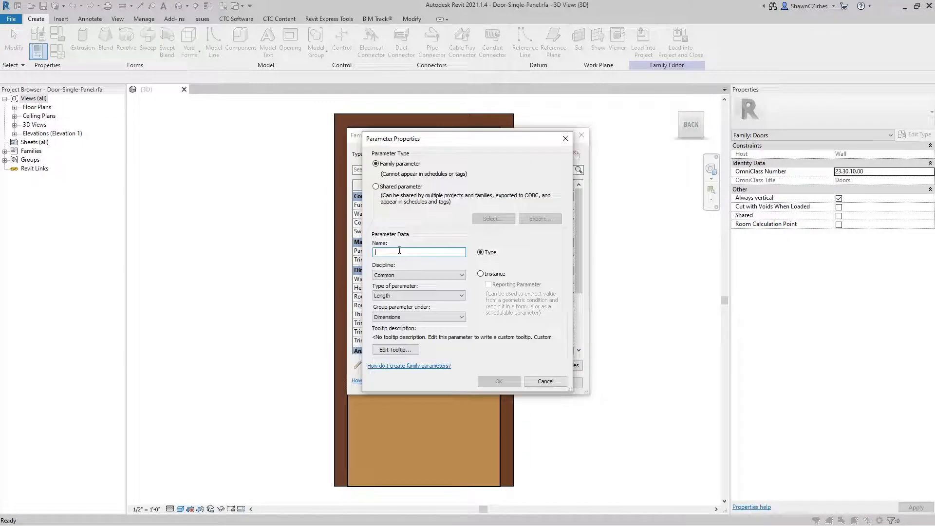
{"action": "type", "text": "Shawns"}
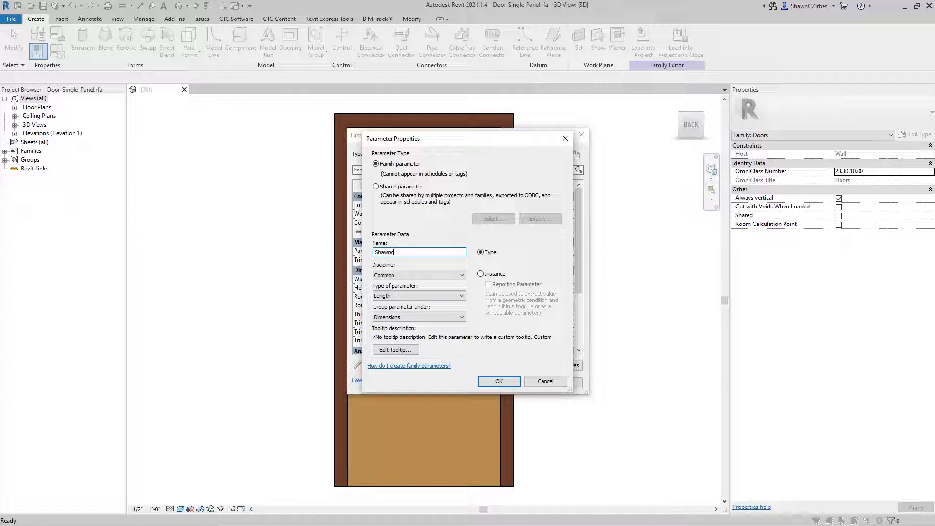
{"action": "type", "text": " Custom Parameter"}
{"action": "left_click", "coordinate": [407, 295]}
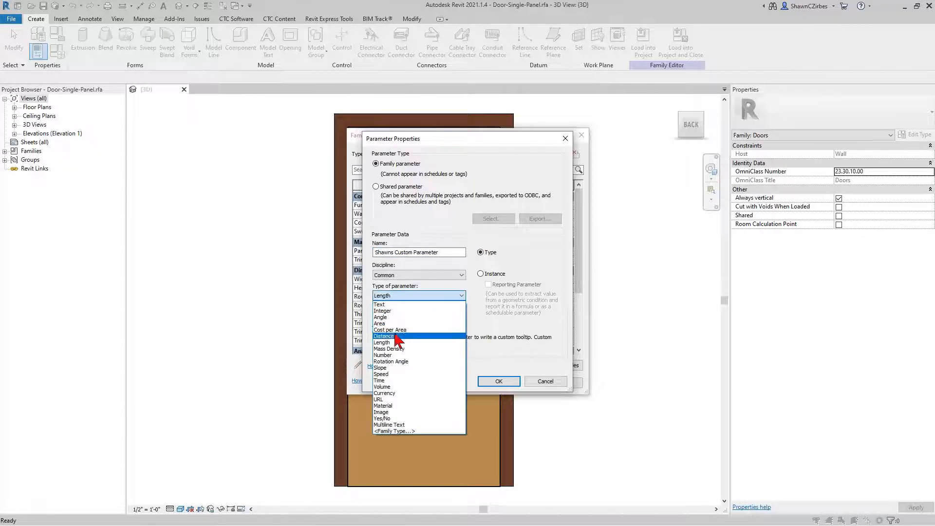
{"action": "left_click", "coordinate": [385, 305]}
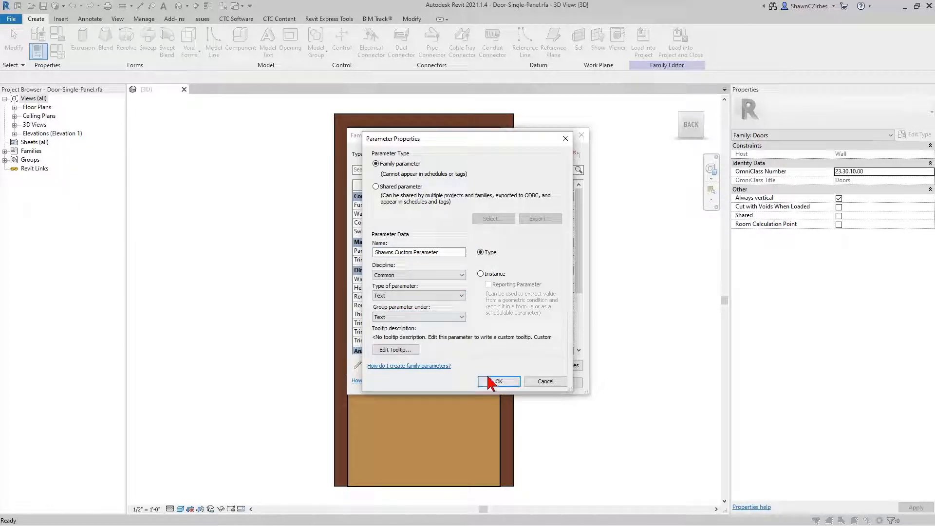
{"action": "left_click", "coordinate": [435, 317]}
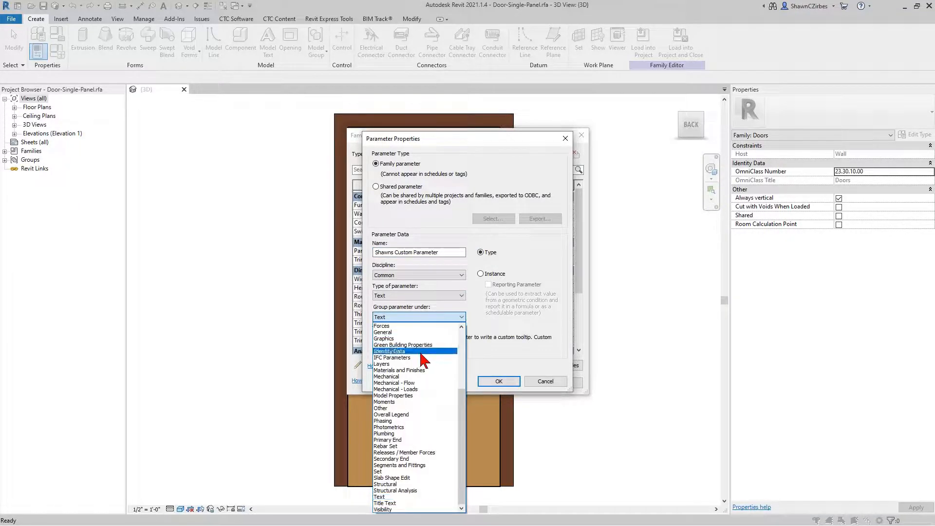
{"action": "left_click", "coordinate": [392, 408]}
{"action": "left_click", "coordinate": [499, 381]}
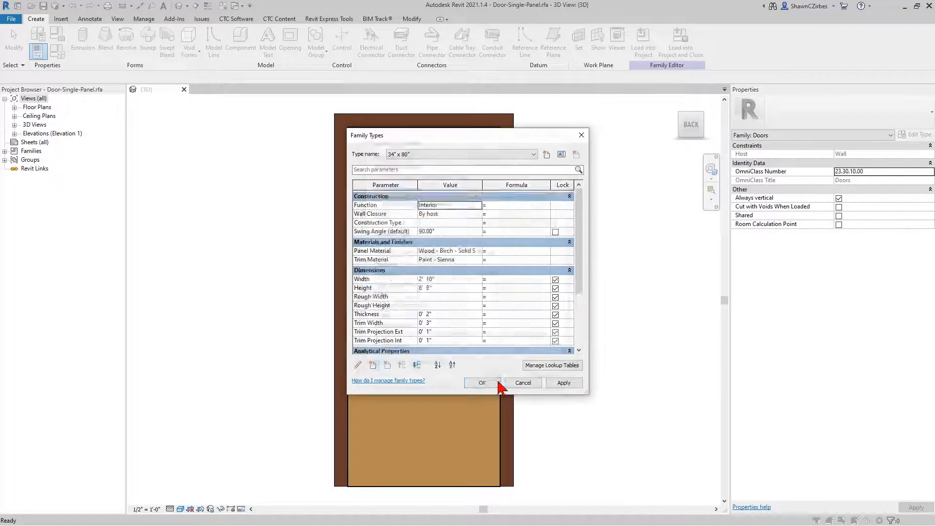
Step: Give the new custom parameter the value "Something" for the 34" x 80" type and accept the family types
{"action": "left_click", "coordinate": [453, 340]}
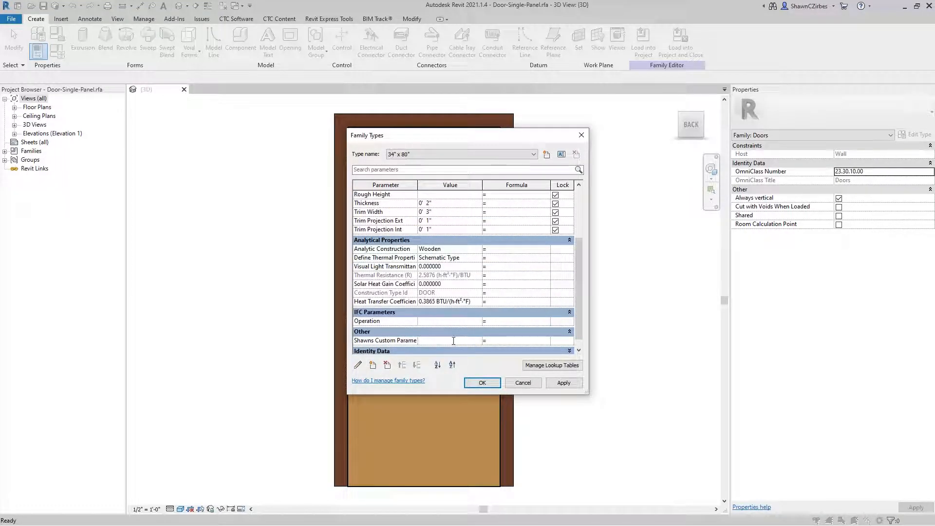
{"action": "type", "text": "Something"}
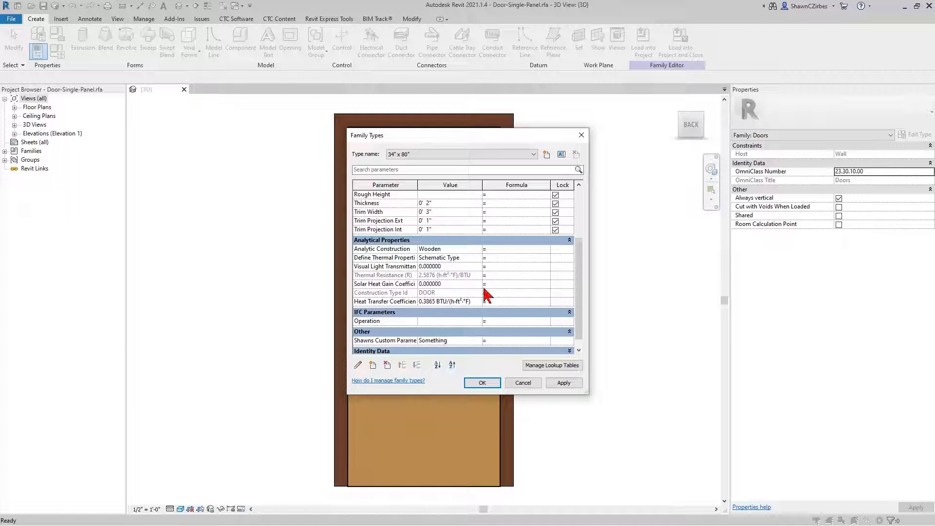
{"action": "left_click", "coordinate": [482, 383]}
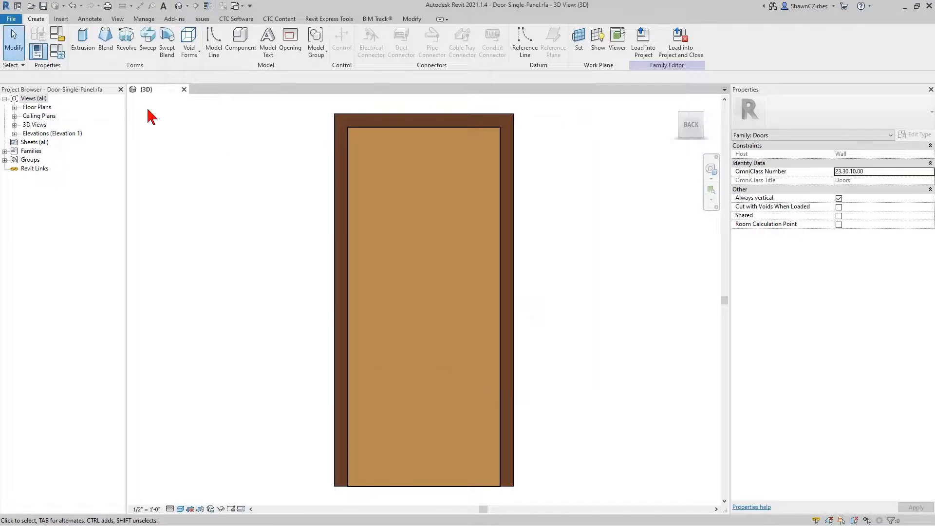
Step: Try to save the edited door family to its current file
{"action": "left_click", "coordinate": [43, 7]}
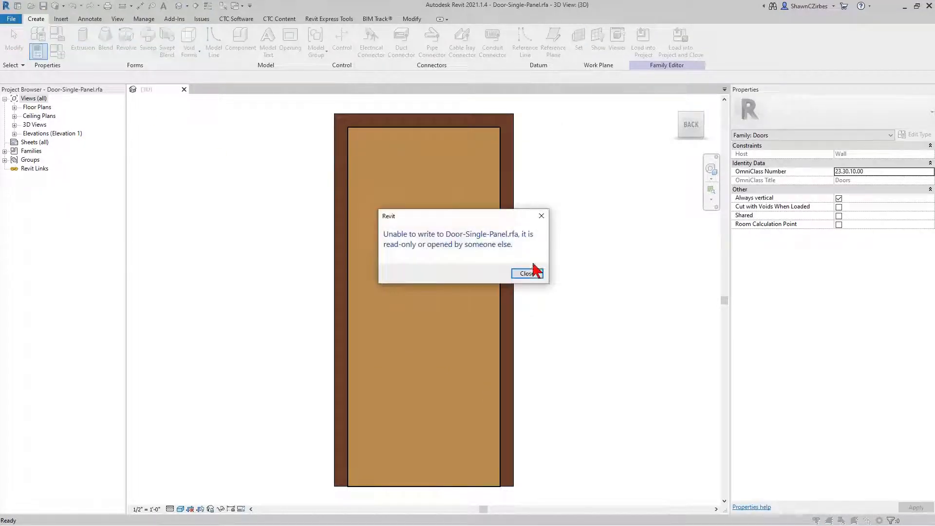
{"action": "left_click", "coordinate": [528, 271]}
{"action": "left_click", "coordinate": [528, 271]}
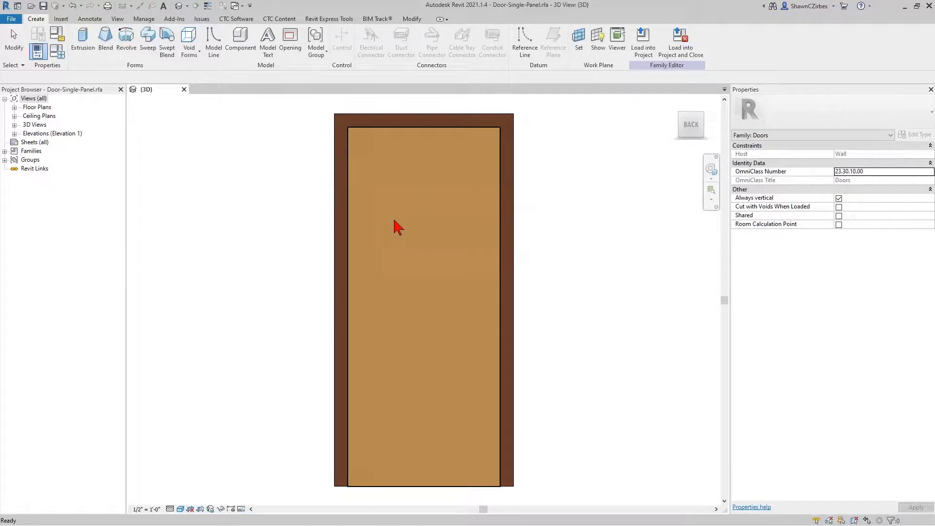
Step: While saving the family under a new name, inspect the file properties and advanced attributes of Door-Single-Panel.rfa, then dismiss them without changes
{"action": "left_click", "coordinate": [11, 19]}
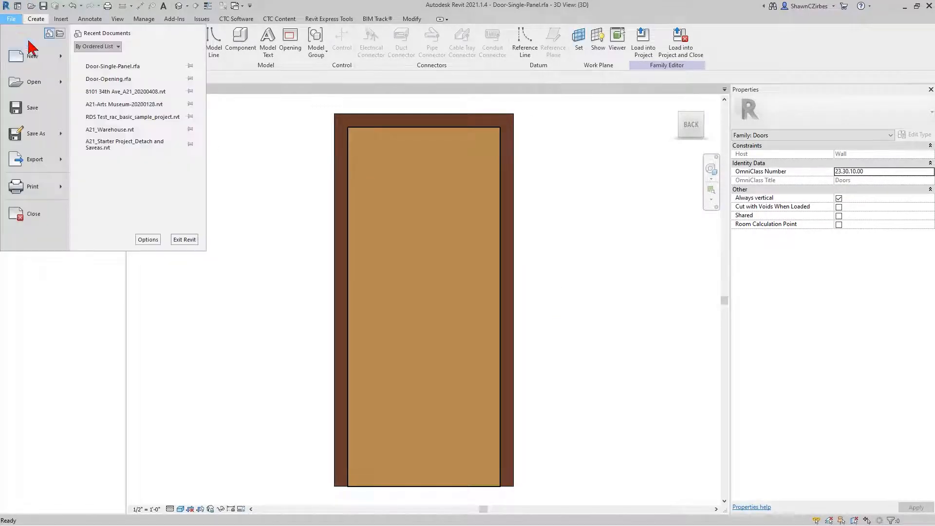
{"action": "mouse_move", "coordinate": [59, 136]}
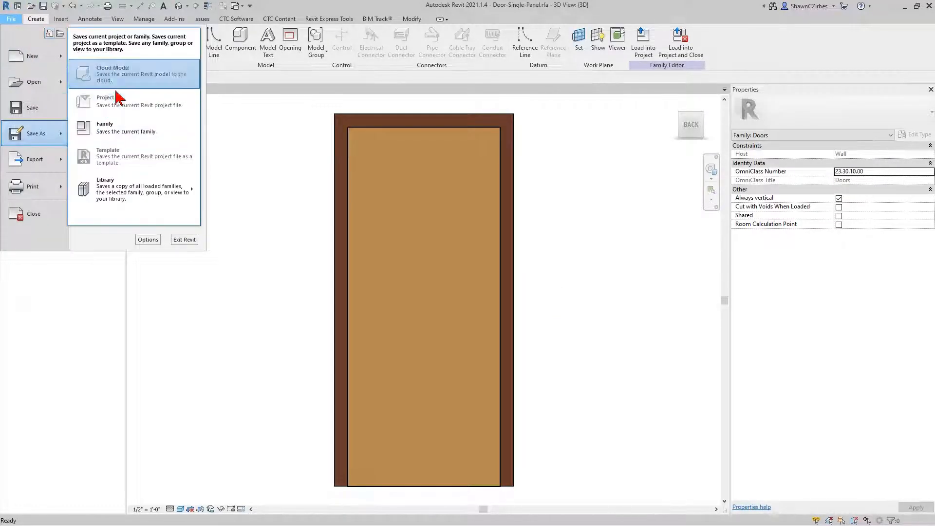
{"action": "left_click", "coordinate": [122, 137]}
{"action": "left_click", "coordinate": [156, 232]}
{"action": "right_click", "coordinate": [126, 212]}
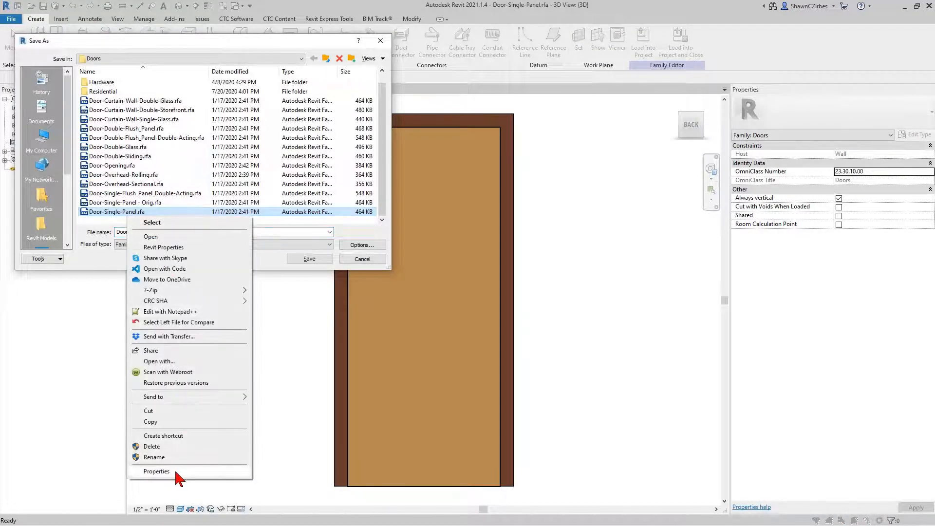
{"action": "left_click", "coordinate": [176, 472]}
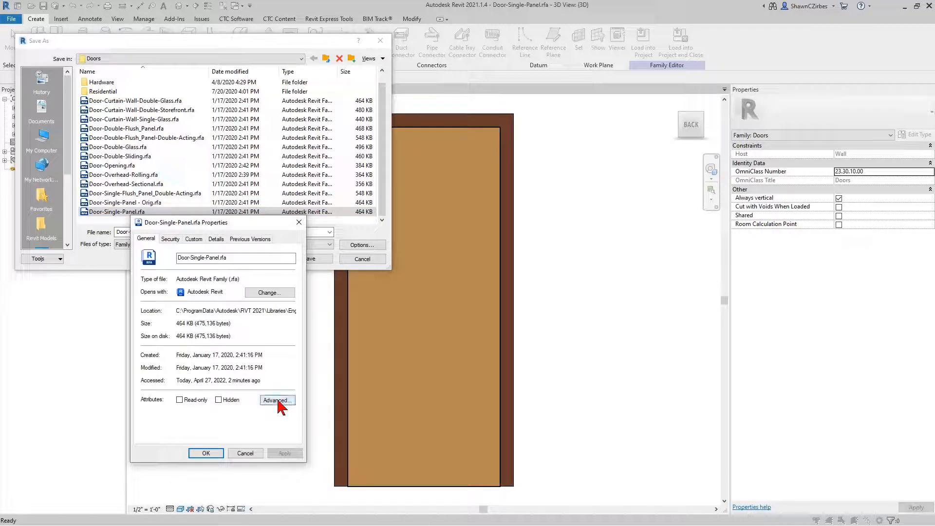
{"action": "left_click", "coordinate": [277, 401]}
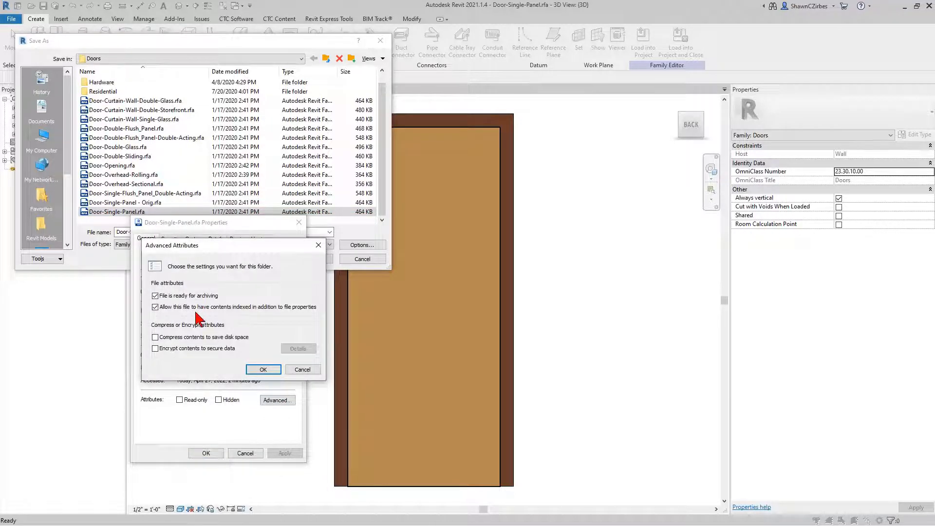
{"action": "left_click", "coordinate": [303, 369]}
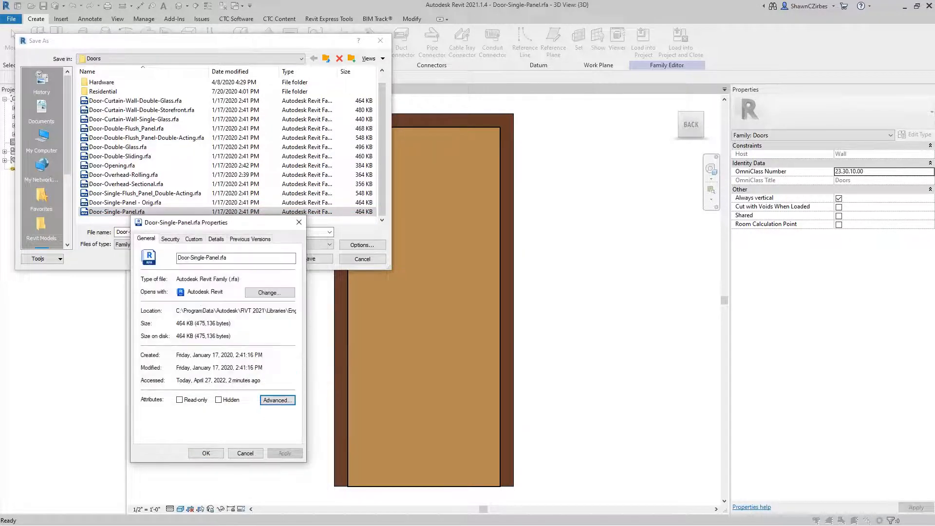
{"action": "left_click", "coordinate": [245, 453]}
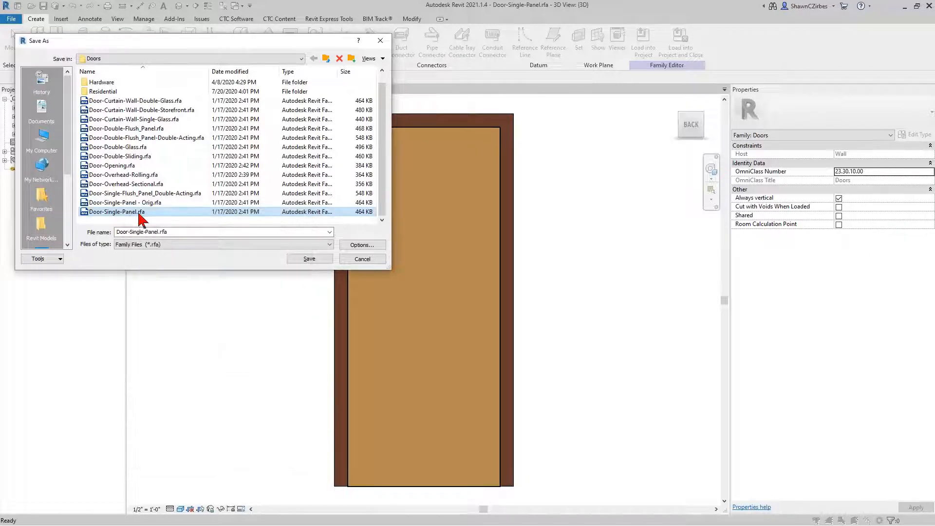
Step: Try to overwrite Door-Single-Panel.rfa in the Doors folder with the edited family
{"action": "left_click", "coordinate": [306, 261]}
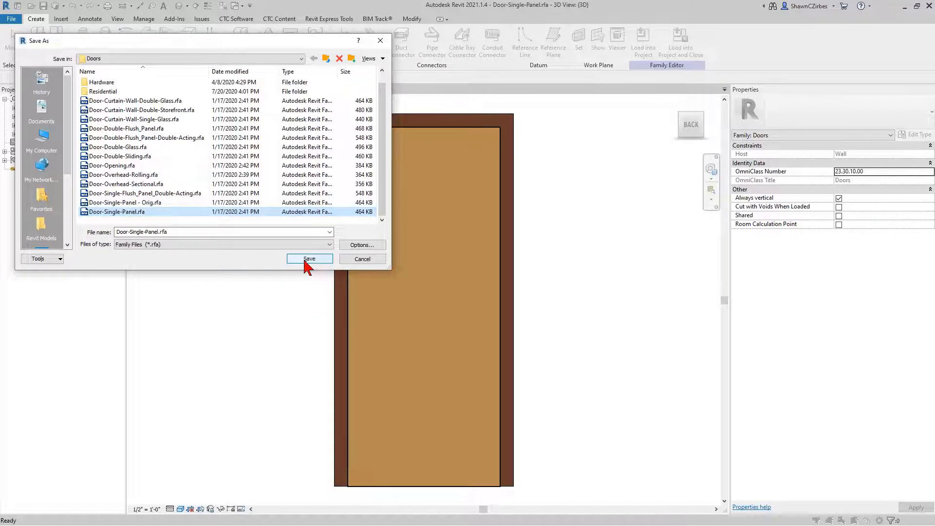
{"action": "left_click", "coordinate": [522, 276]}
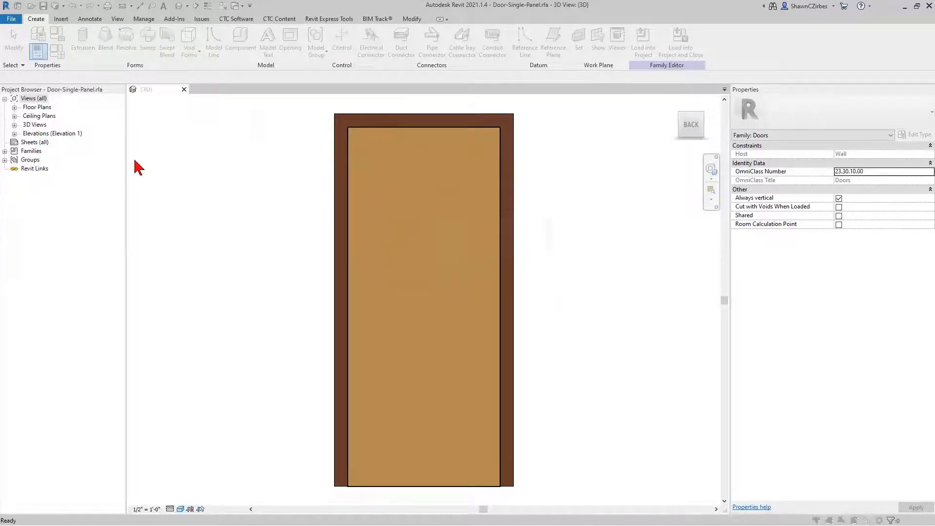
{"action": "left_click", "coordinate": [541, 268]}
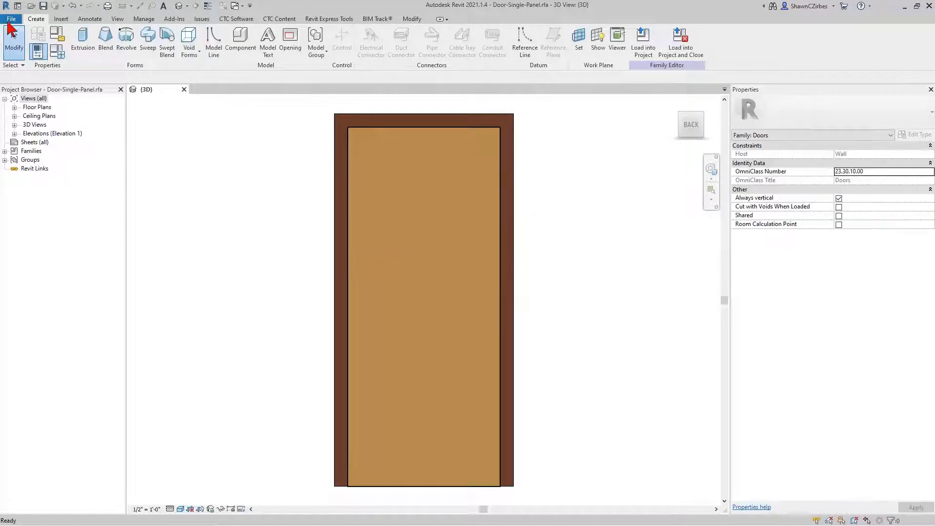
Step: Save the edited family as Door-Single-Panel2.rfa in the Doors folder
{"action": "left_click", "coordinate": [10, 19]}
{"action": "mouse_move", "coordinate": [39, 133]}
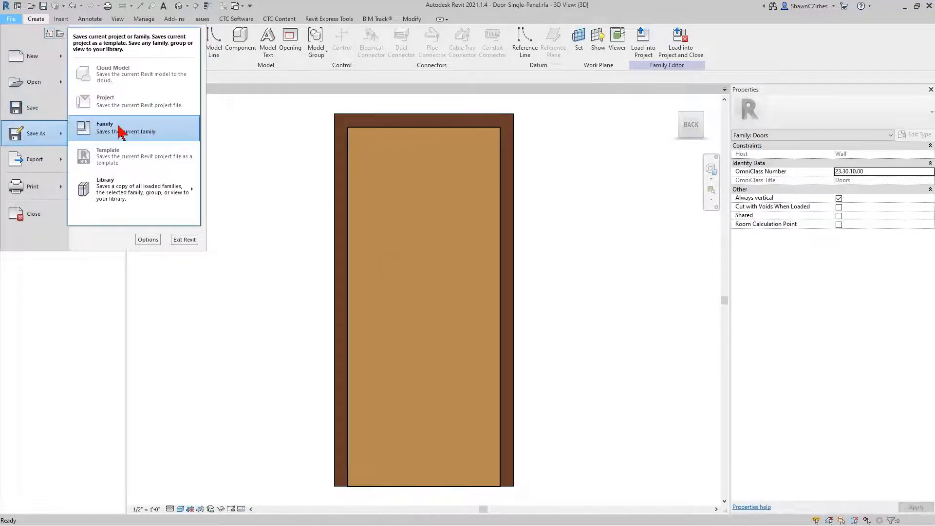
{"action": "left_click", "coordinate": [119, 129]}
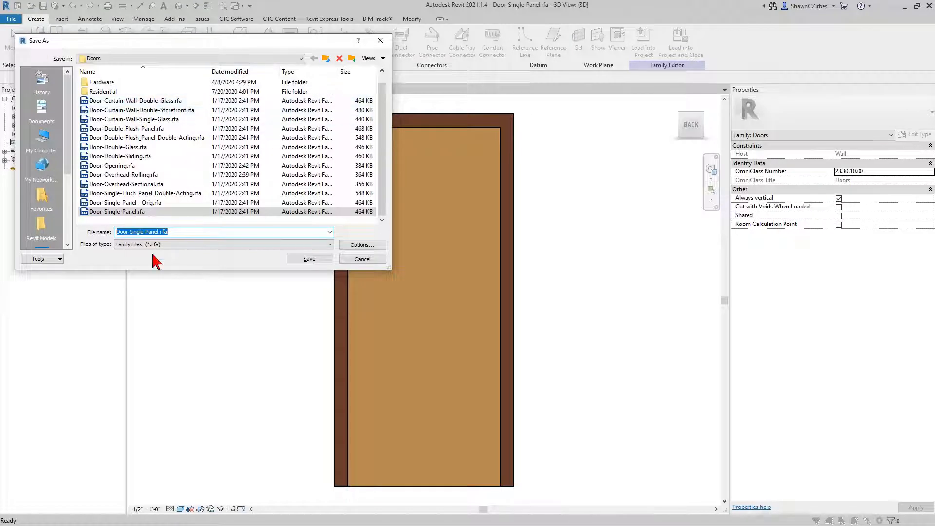
{"action": "left_click", "coordinate": [158, 232]}
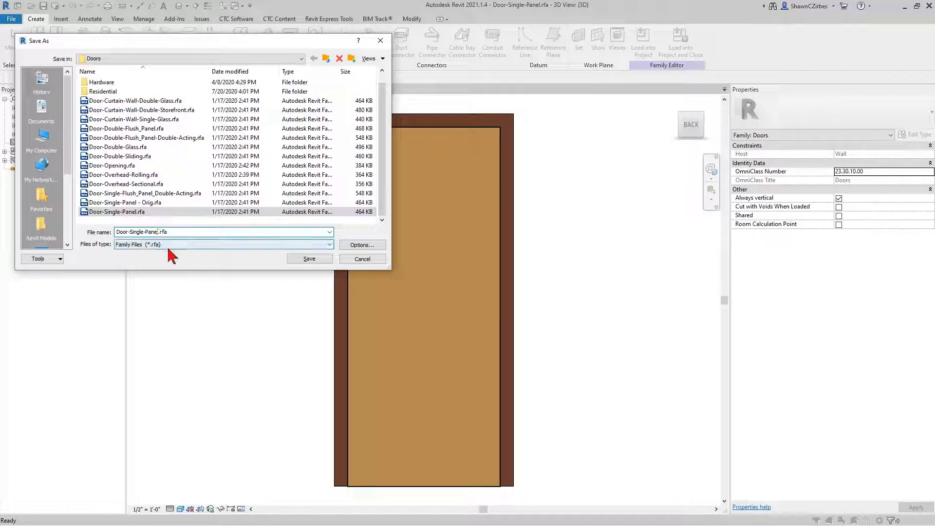
{"action": "type", "text": "2"}
{"action": "left_click", "coordinate": [308, 258]}
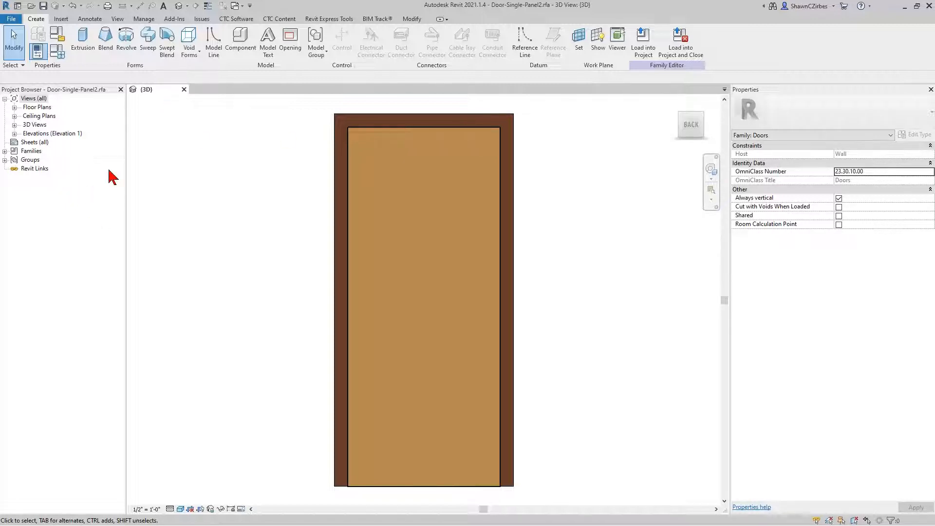
Step: Locate the original and new single-panel files in File Explorer's Doors folder, and close the family in Revit before returning there
{"action": "left_click", "coordinate": [905, 7]}
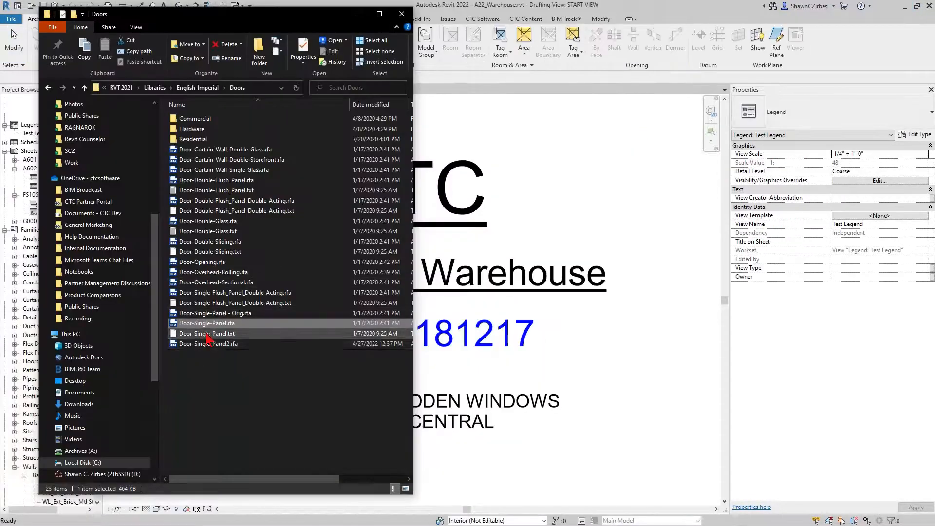
{"action": "left_click", "coordinate": [215, 345]}
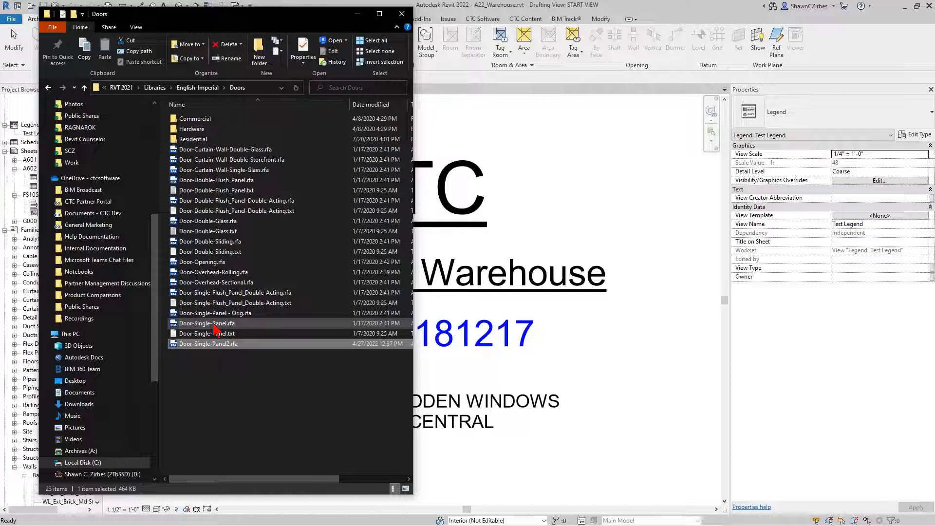
{"action": "left_click", "coordinate": [215, 324]}
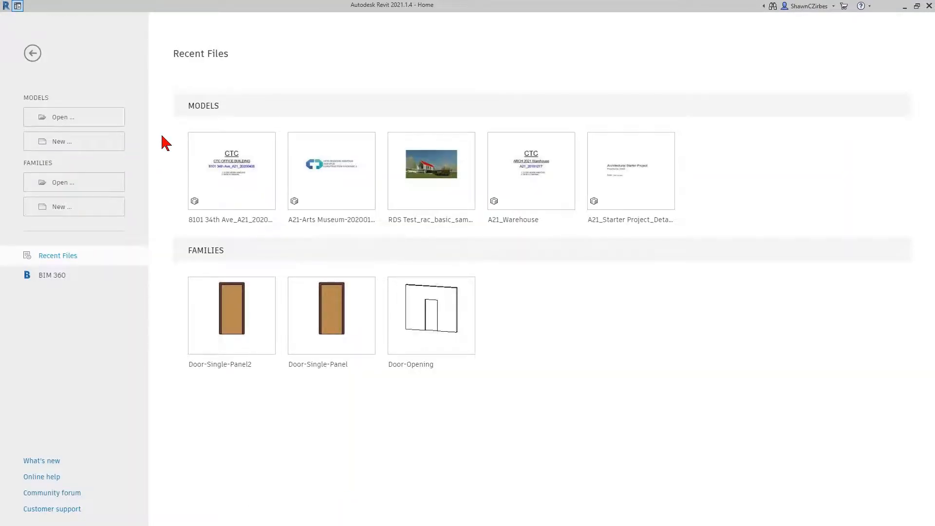
{"action": "key", "text": "alt+Tab"}
{"action": "left_click", "coordinate": [228, 344]}
{"action": "left_click", "coordinate": [229, 346]}
{"action": "left_click_drag", "start_coordinate": [231, 346], "coordinate": [226, 346]}
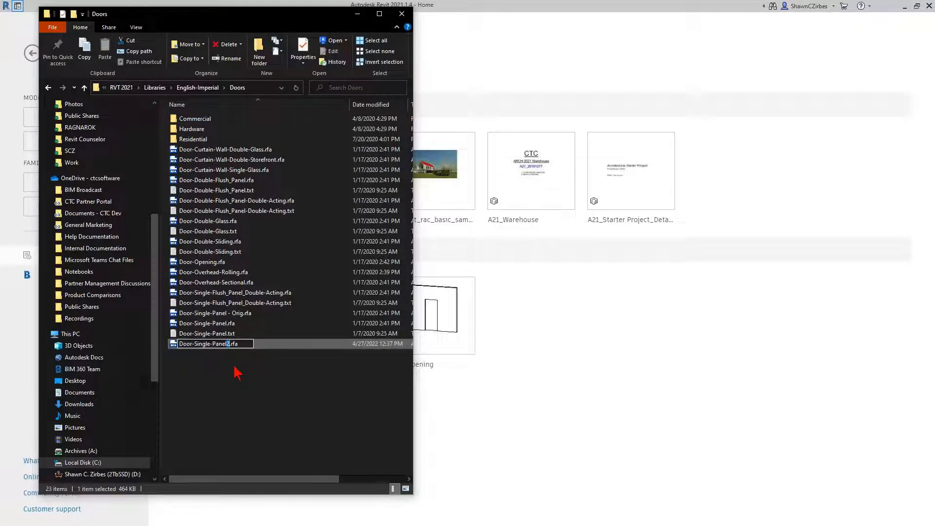
Step: Delete the original Door-Single-Panel.rfa from the Doors folder
{"action": "left_click", "coordinate": [223, 324]}
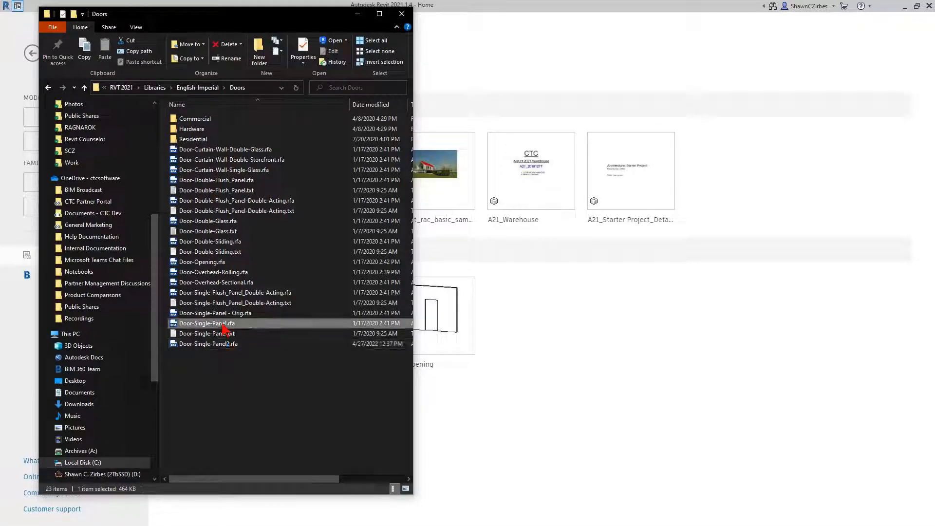
{"action": "key", "text": "Delete"}
{"action": "key", "text": "Return"}
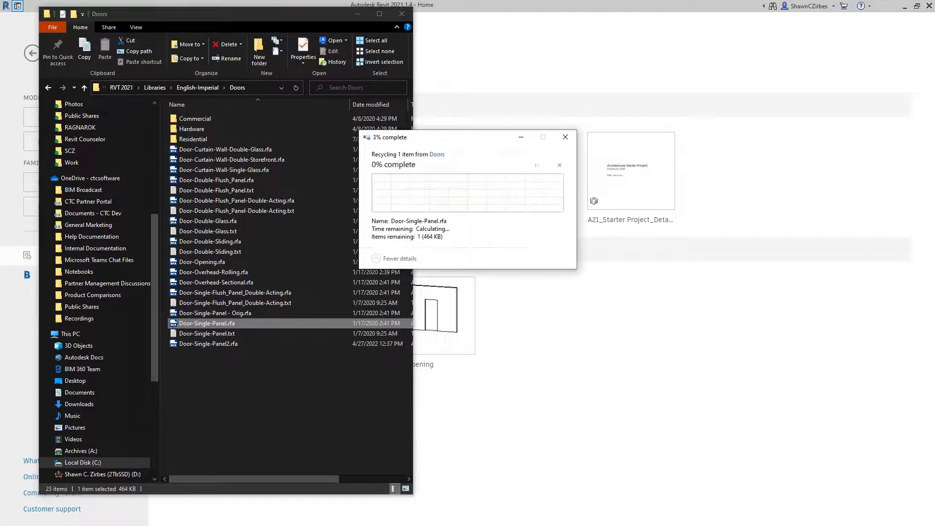
Step: Rename Door-Single-Panel2.rfa to Door-Single-Panel.rfa
{"action": "left_click", "coordinate": [226, 334]}
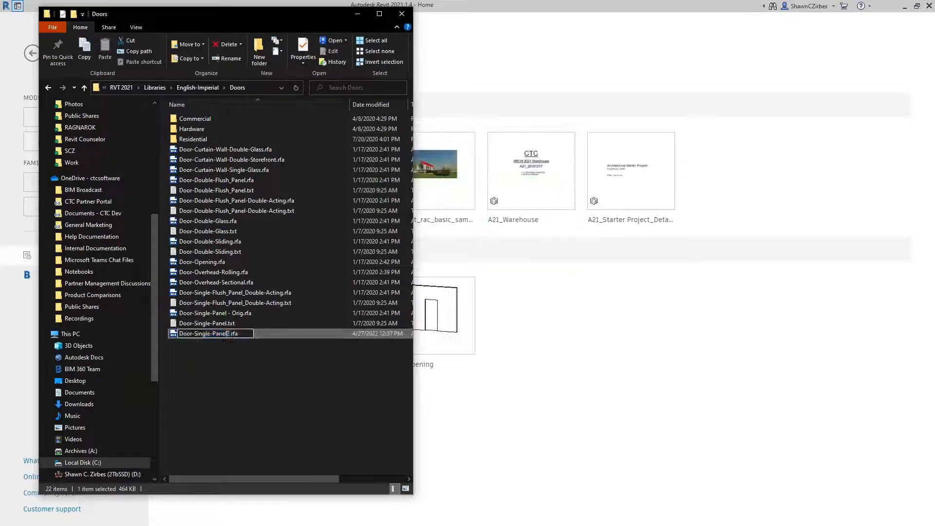
{"action": "key", "text": "BackSpace"}
{"action": "key", "text": "Return"}
{"action": "left_click", "coordinate": [220, 335]}
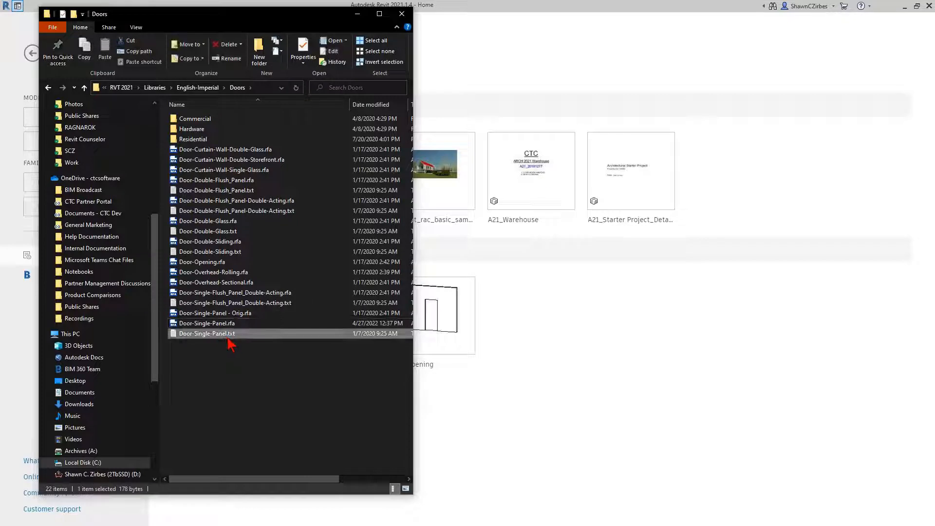
Step: Rename Door-Single-Panel.txt to Door-Single-Panel2.txt in the Doors folder, granting administrator permission, and select Door-Single-Panel.rfa
{"action": "left_click", "coordinate": [227, 338]}
{"action": "key", "text": "Right"}
{"action": "type", "text": "2"}
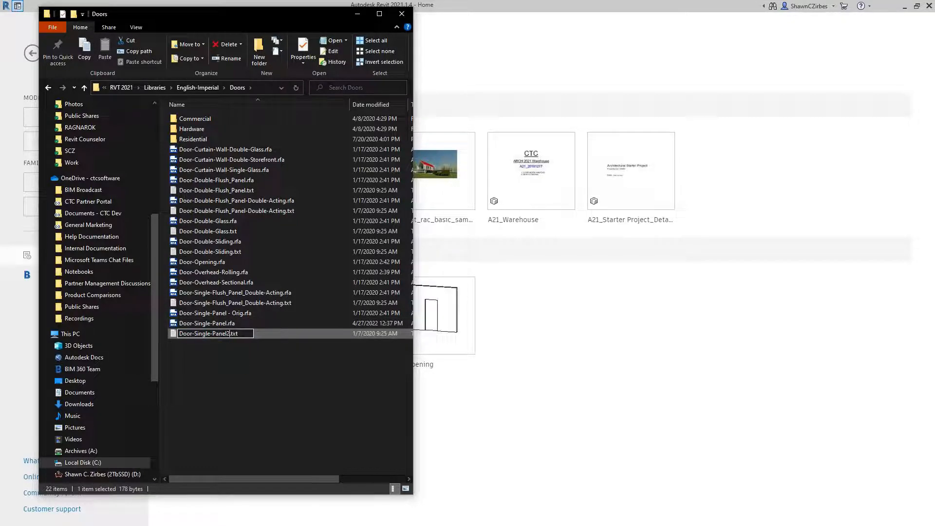
{"action": "key", "text": "Return"}
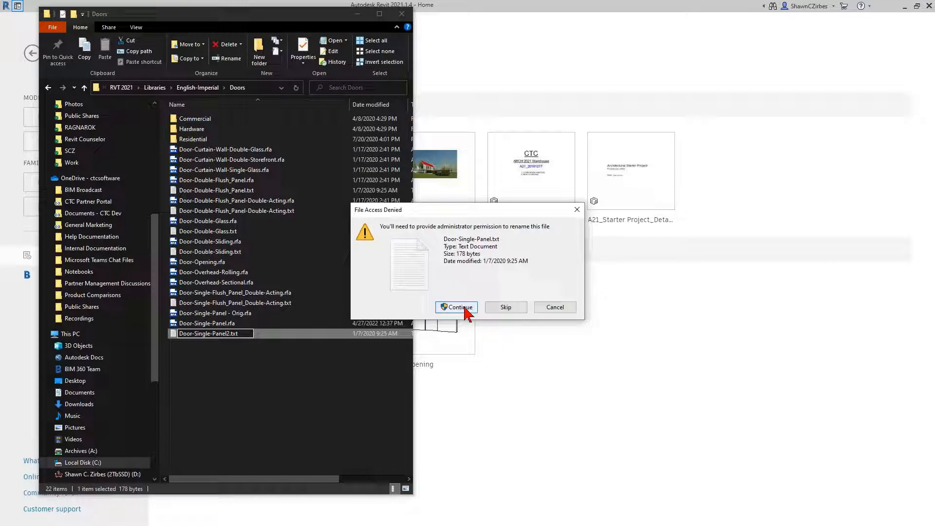
{"action": "left_click", "coordinate": [460, 307]}
{"action": "left_click", "coordinate": [207, 323]}
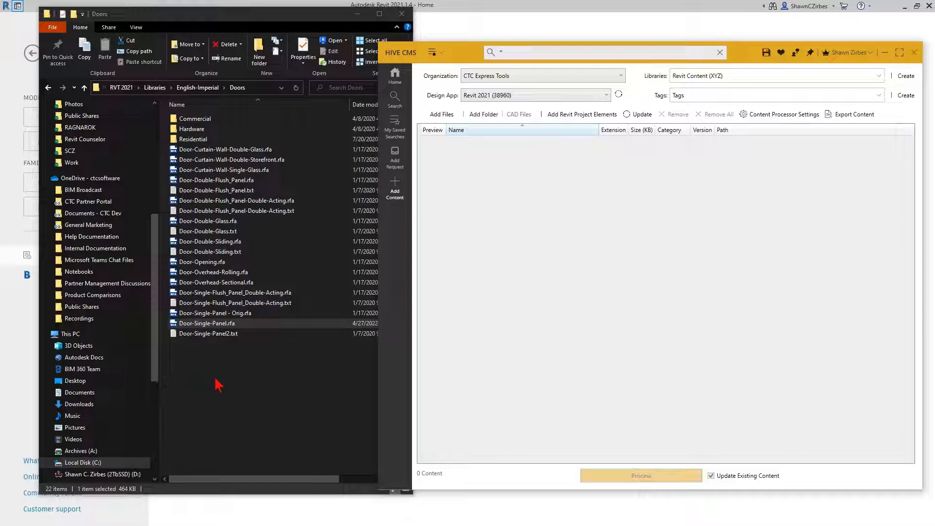
Step: Switch to HIVE CMS and export the content list to an Excel file in the HIVE folder
{"action": "left_click", "coordinate": [855, 117]}
{"action": "left_click", "coordinate": [479, 293]}
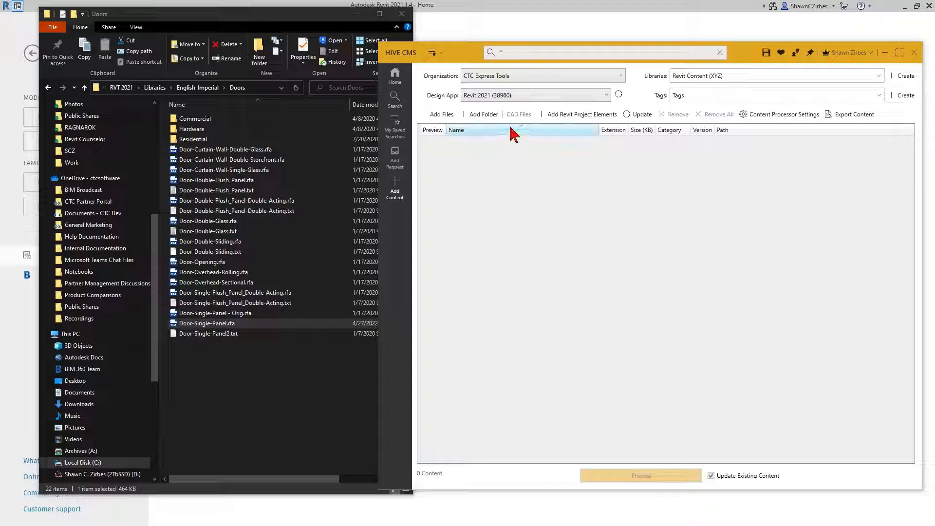
Step: Run the content update with the exported content-files workbook from C:\!RET Demo\RET Settings\HIVE, and close the Content Update log
{"action": "left_click", "coordinate": [637, 116]}
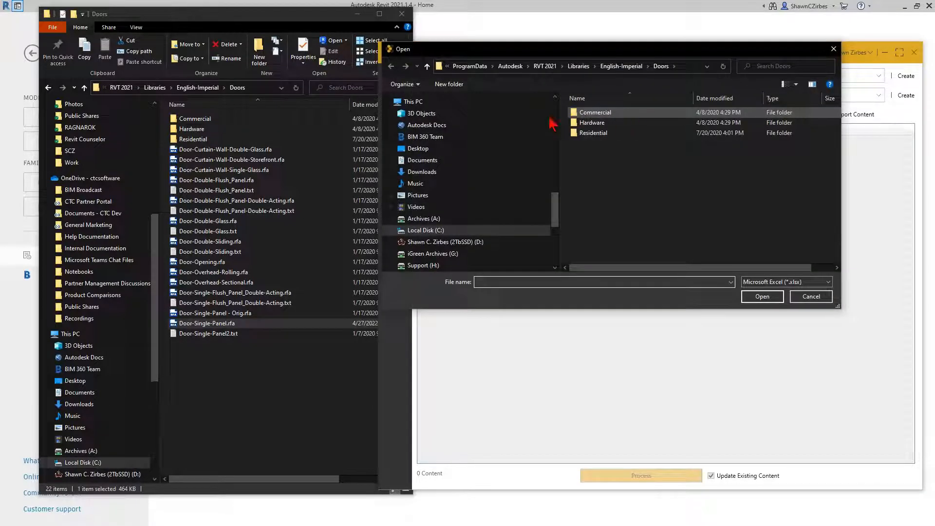
{"action": "left_click", "coordinate": [438, 232]}
{"action": "scroll", "coordinate": [599, 141], "scroll_direction": "up", "scroll_amount": 2}
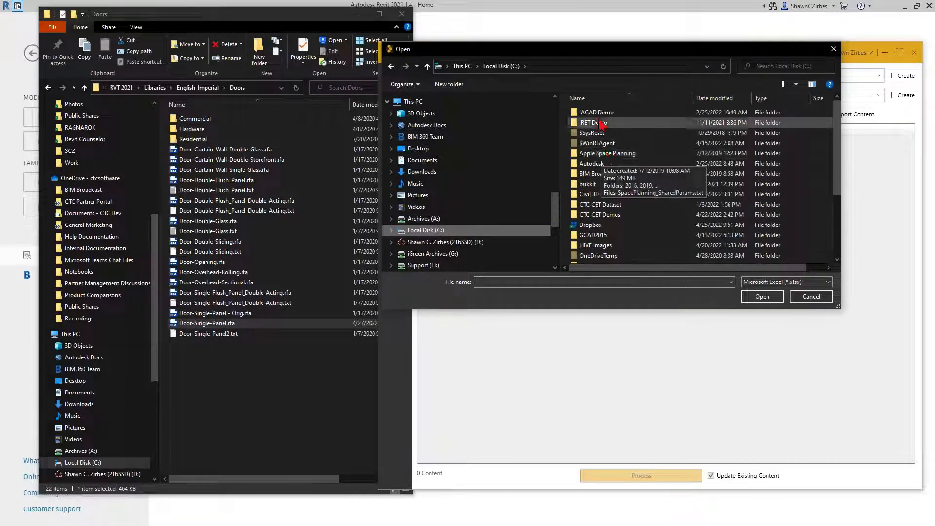
{"action": "double_click", "coordinate": [597, 125]}
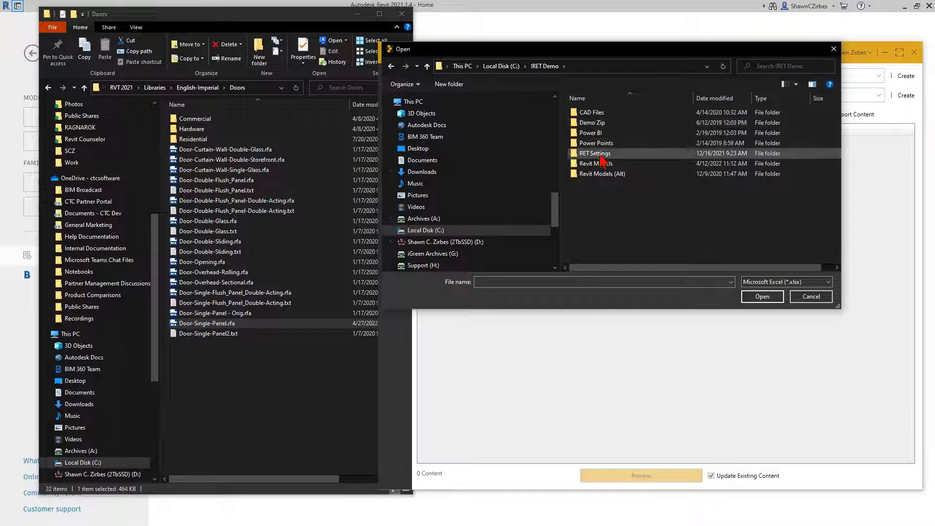
{"action": "double_click", "coordinate": [595, 153]}
{"action": "double_click", "coordinate": [589, 143]}
{"action": "left_click", "coordinate": [599, 204]}
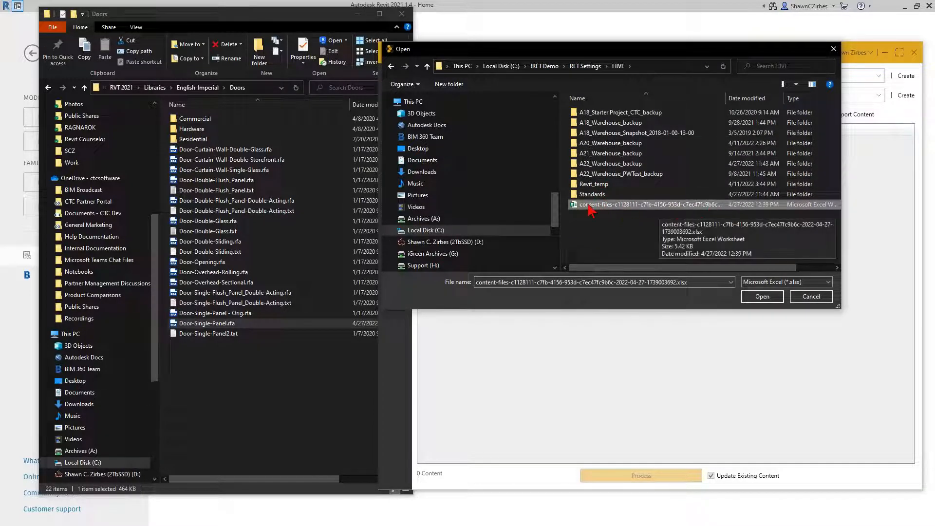
{"action": "left_click_drag", "start_coordinate": [689, 47], "coordinate": [699, 201]}
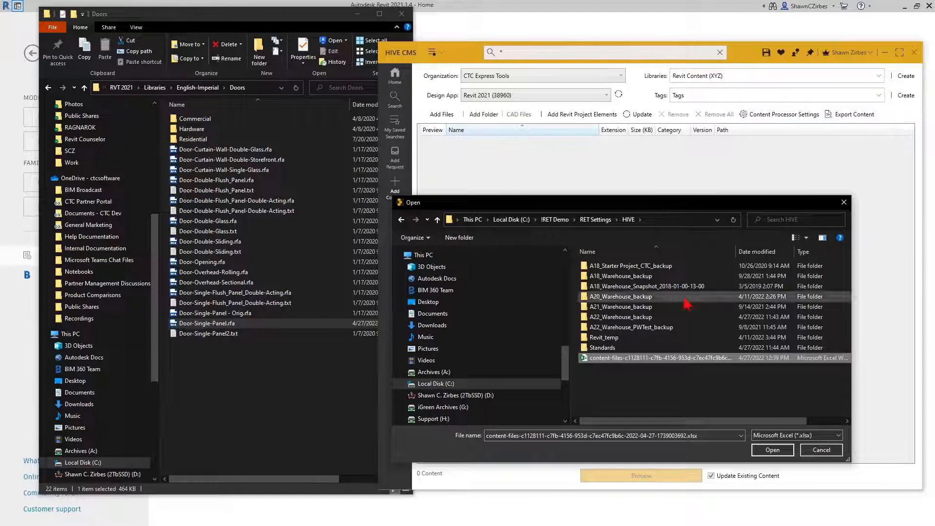
{"action": "left_click", "coordinate": [771, 449]}
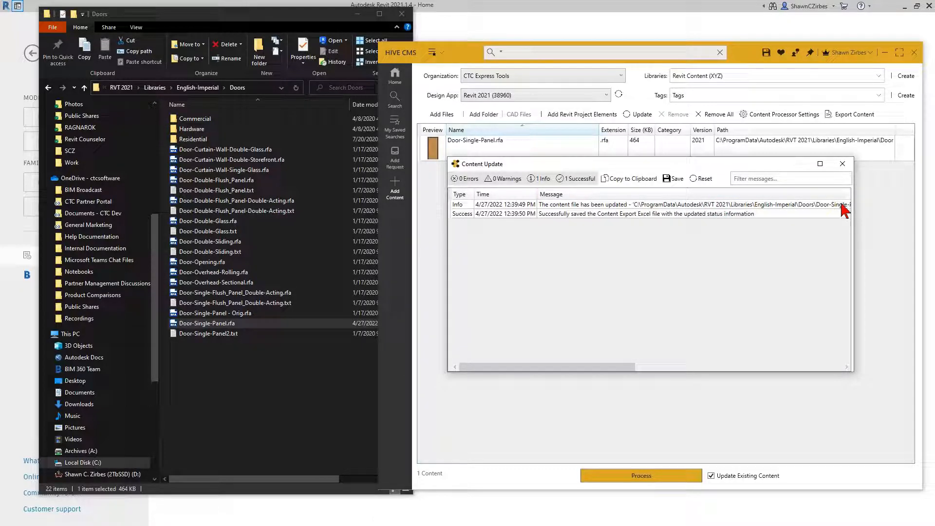
{"action": "left_click_drag", "start_coordinate": [518, 164], "coordinate": [510, 221]}
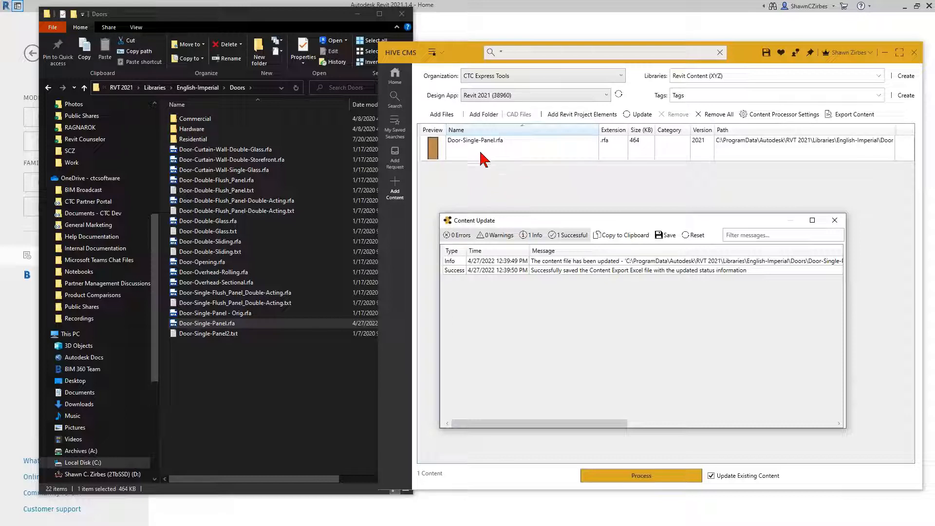
{"action": "left_click", "coordinate": [835, 220]}
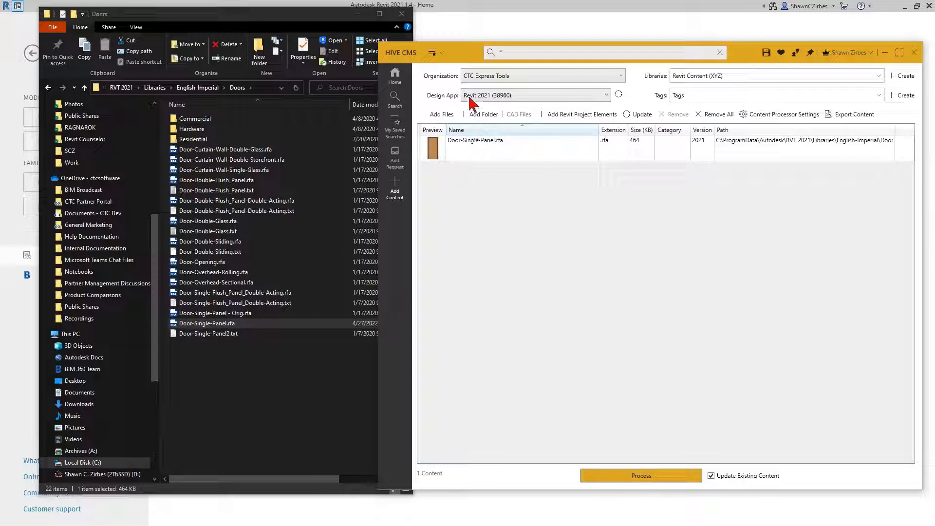
Step: Process Door-Single-Panel.rfa through Revit 2021 with existing content updating enabled, and close the processing log
{"action": "left_click", "coordinate": [485, 97]}
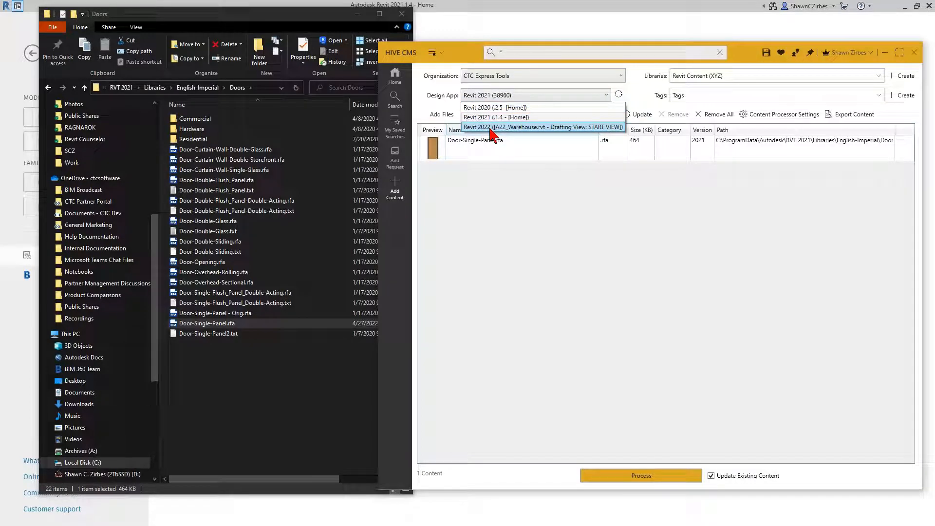
{"action": "left_click", "coordinate": [489, 134]}
{"action": "left_click", "coordinate": [625, 475]}
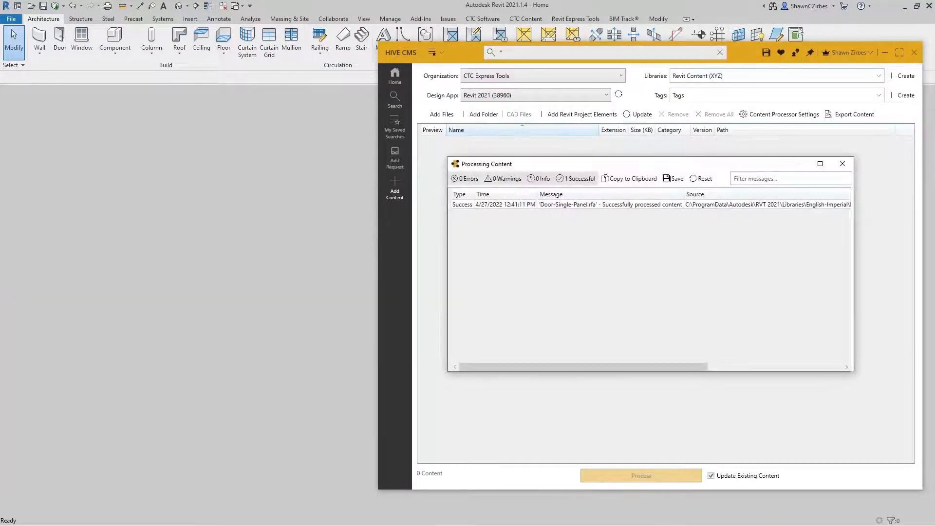
{"action": "left_click", "coordinate": [630, 206]}
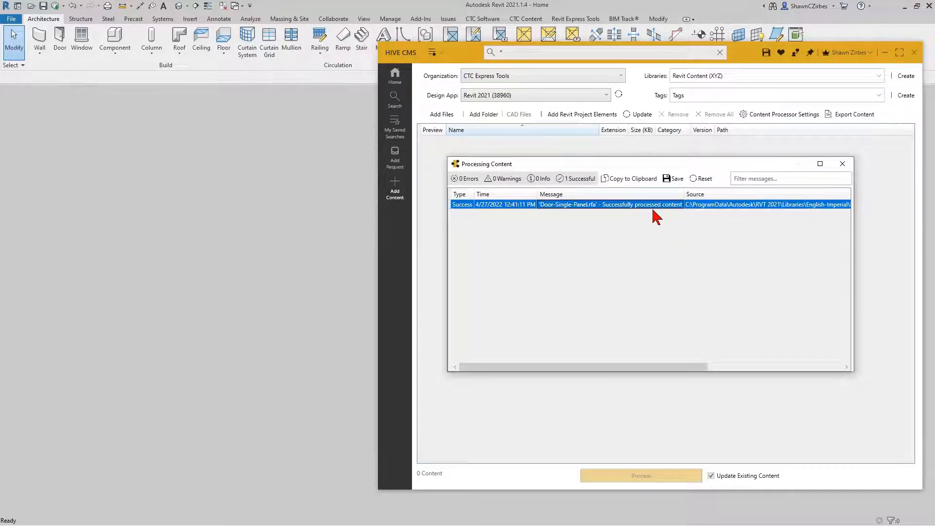
{"action": "left_click", "coordinate": [841, 165]}
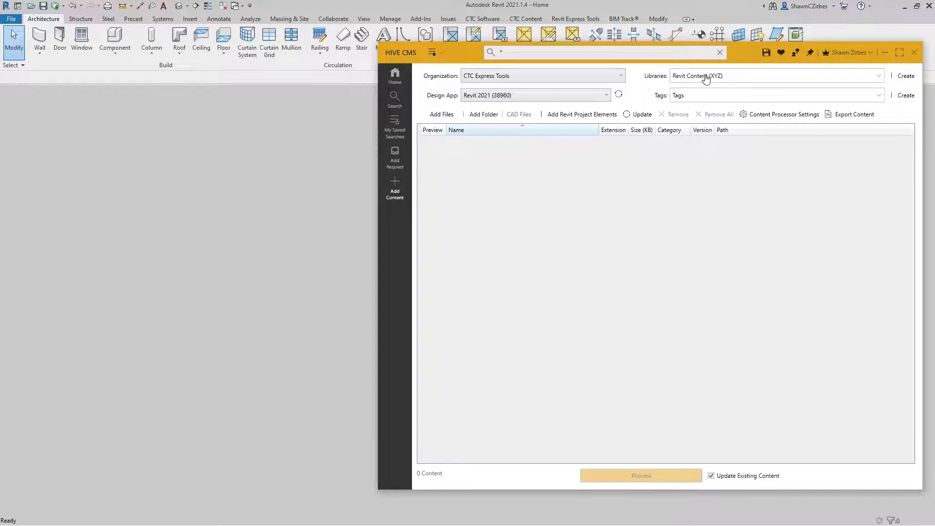
Step: Clear the old filters in the content search and restrict it to the Revit Content (XYZ) library
{"action": "left_click", "coordinate": [395, 102]}
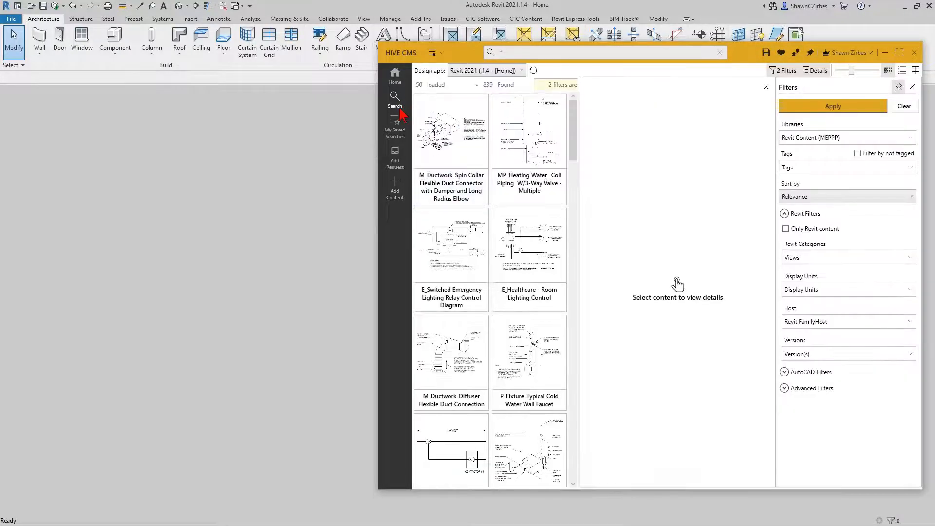
{"action": "left_click", "coordinate": [847, 138]}
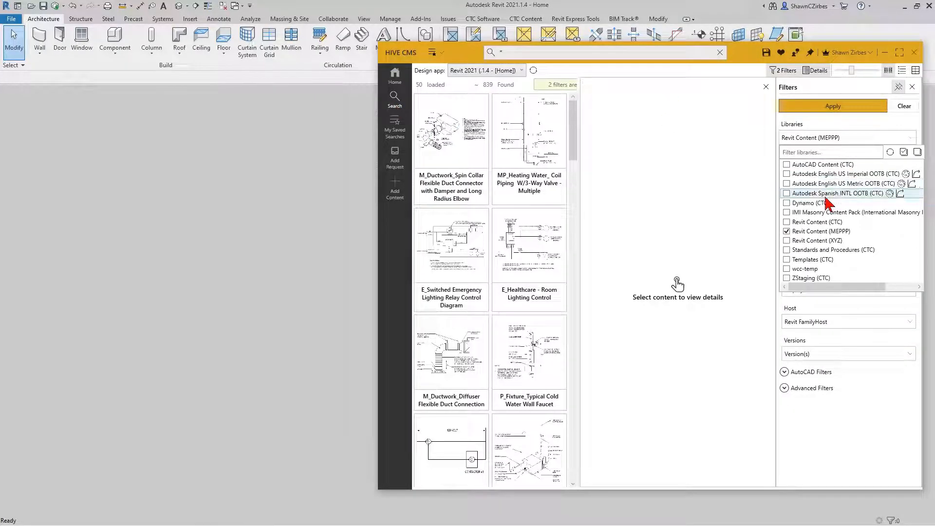
{"action": "left_click", "coordinate": [786, 240]}
{"action": "left_click", "coordinate": [806, 109]}
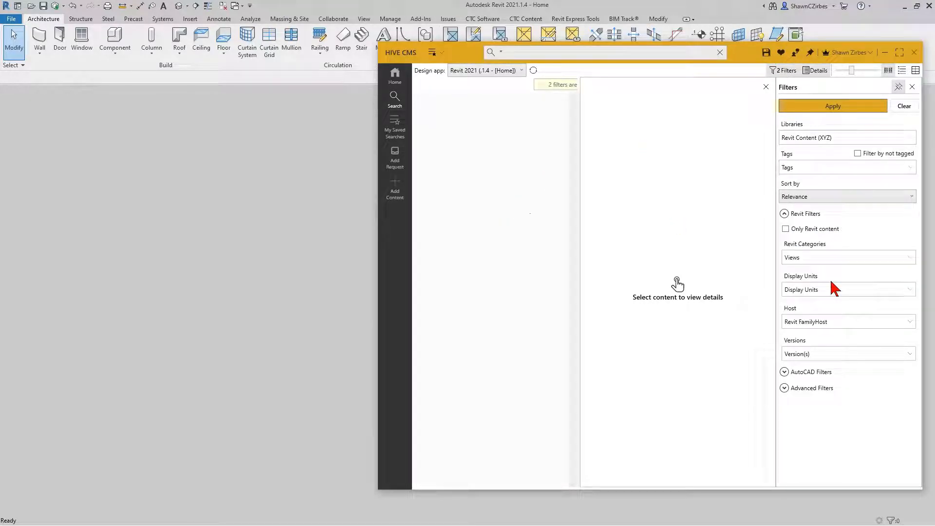
{"action": "left_click", "coordinate": [904, 106]}
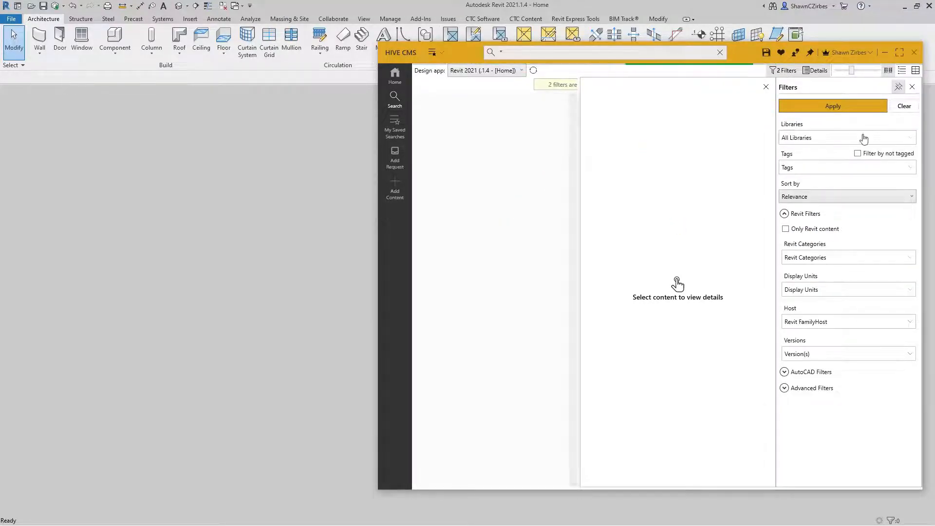
{"action": "left_click", "coordinate": [838, 137]}
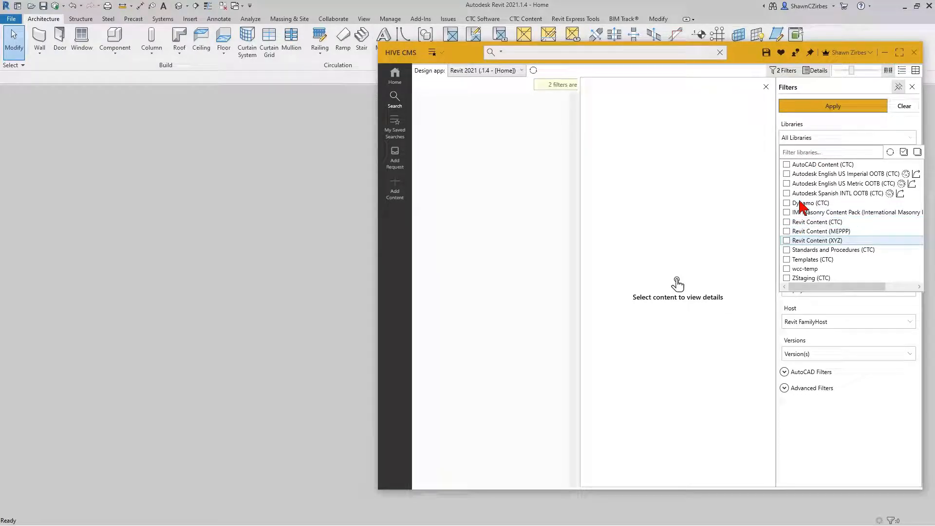
{"action": "left_click", "coordinate": [789, 240]}
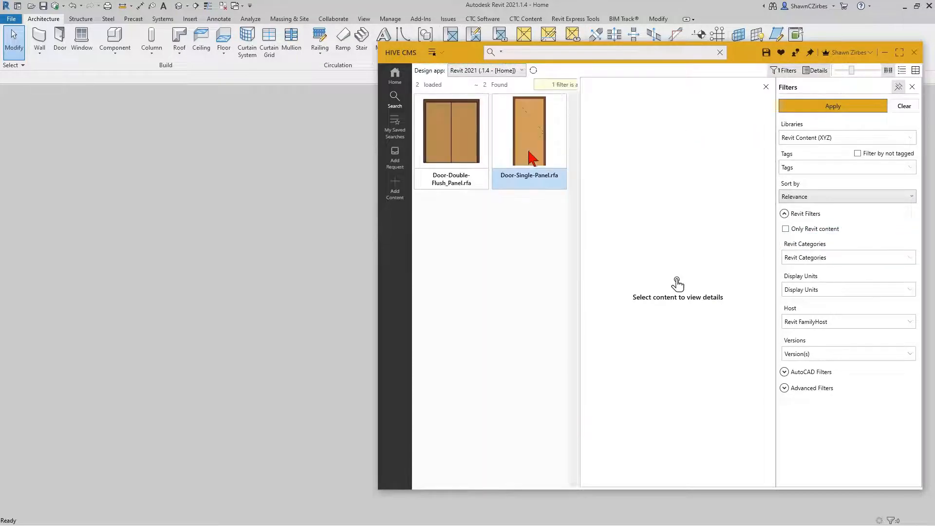
Step: Check the custom parameter's value for the 34" x 80" family type in the details of Door-Single-Panel.rfa
{"action": "left_click", "coordinate": [527, 161]}
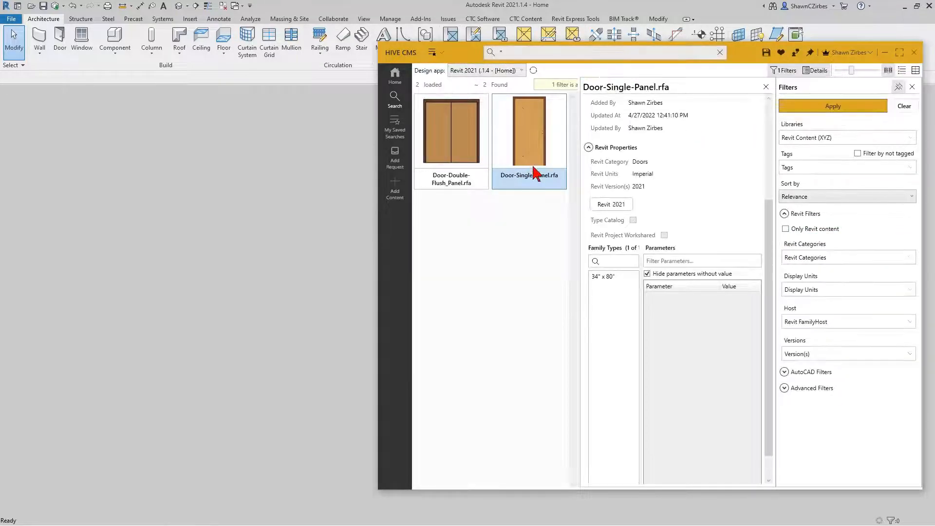
{"action": "left_click", "coordinate": [604, 277]}
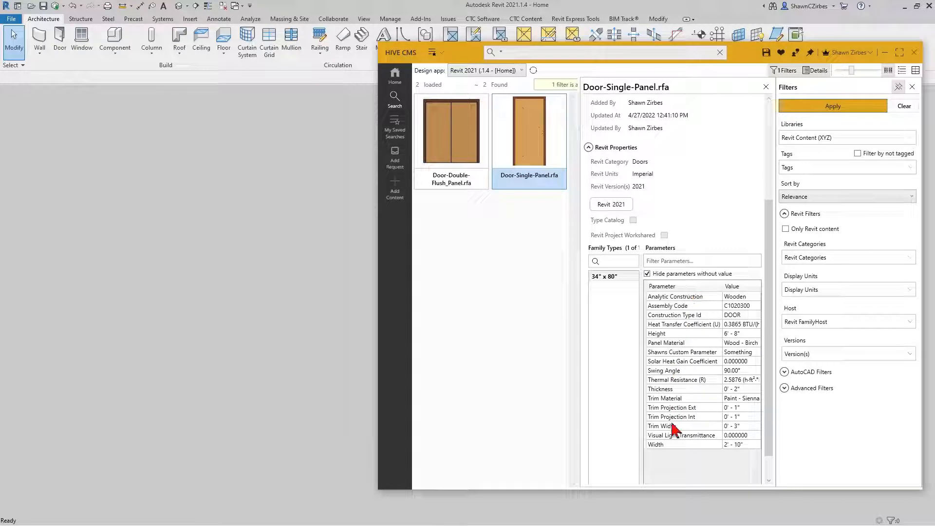
{"action": "left_click", "coordinate": [665, 352]}
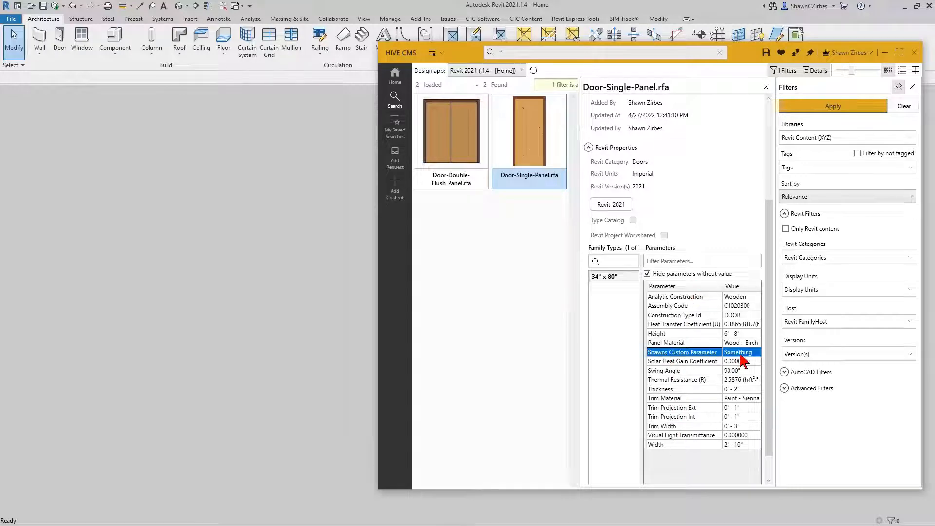